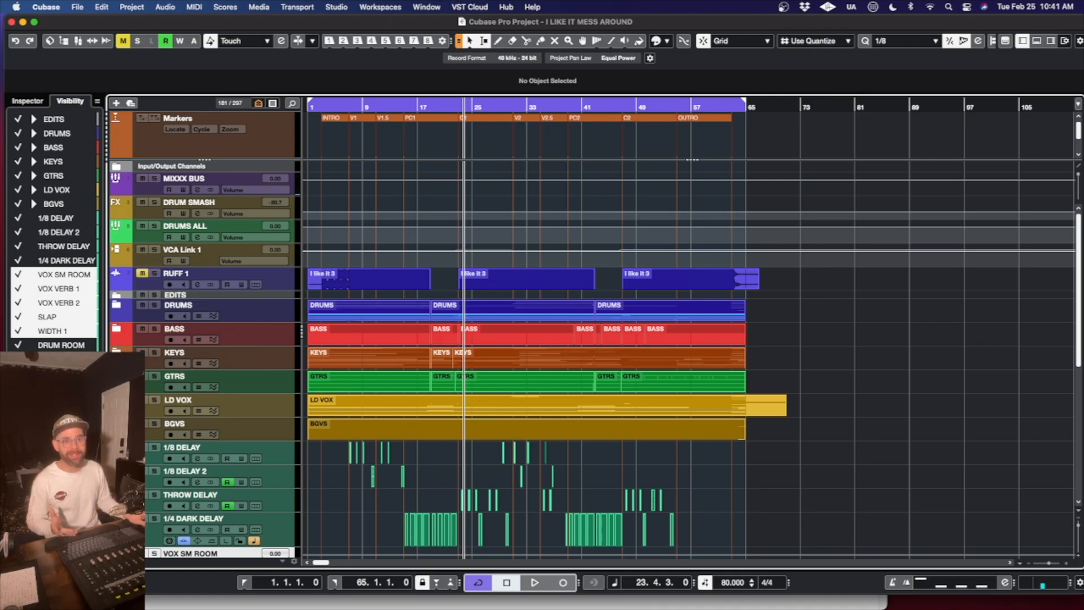
- Show the hidden SYNTH 2 track inside the KEYS folder, hide it again and collapse the folder
scroll(43, 345, "up", 5)
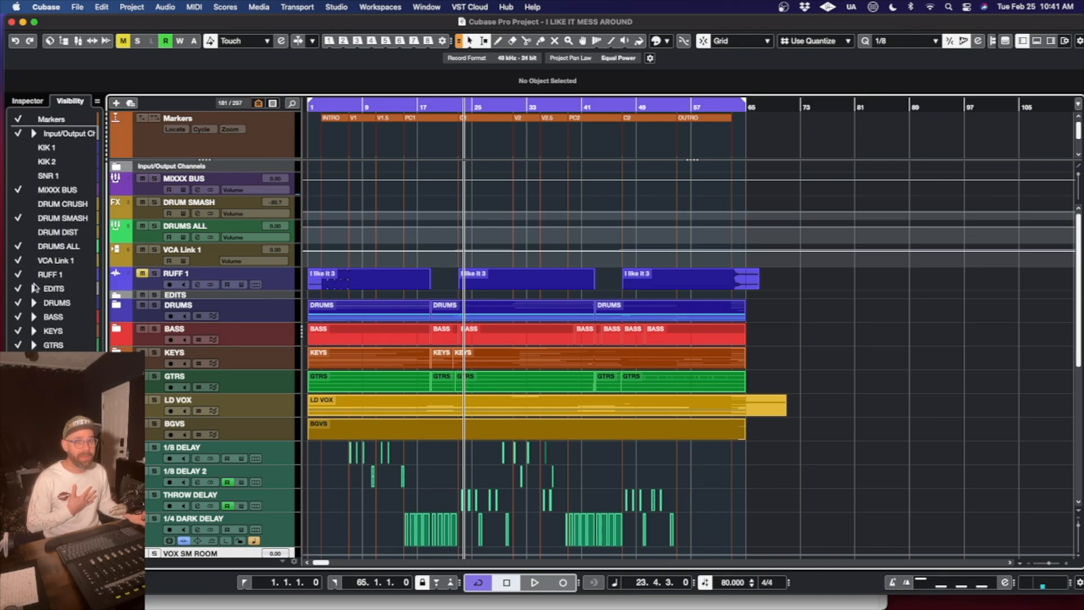
left_click(114, 349)
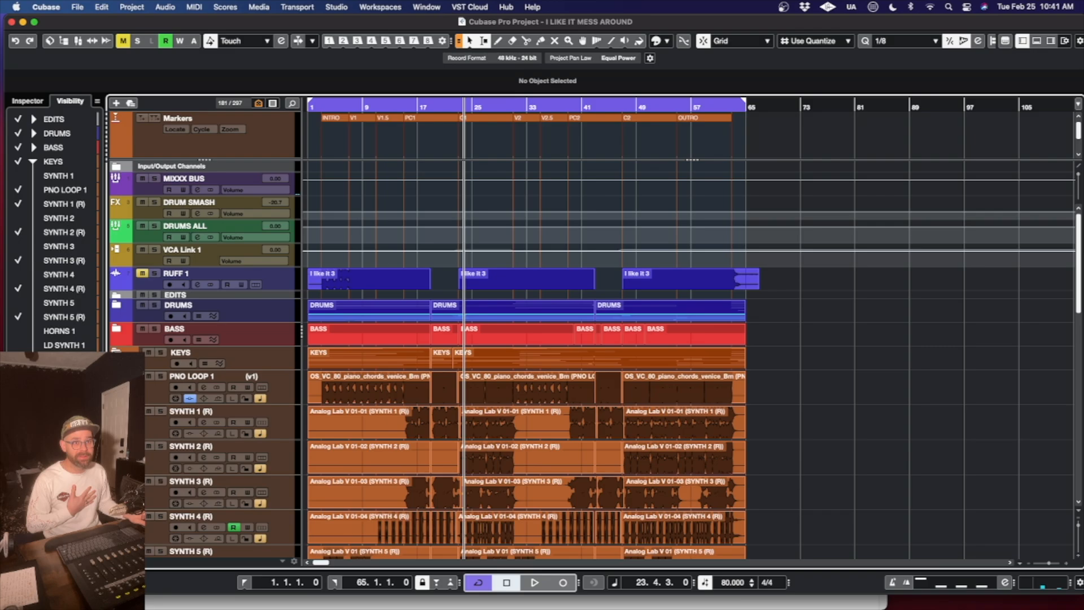
left_click(19, 219)
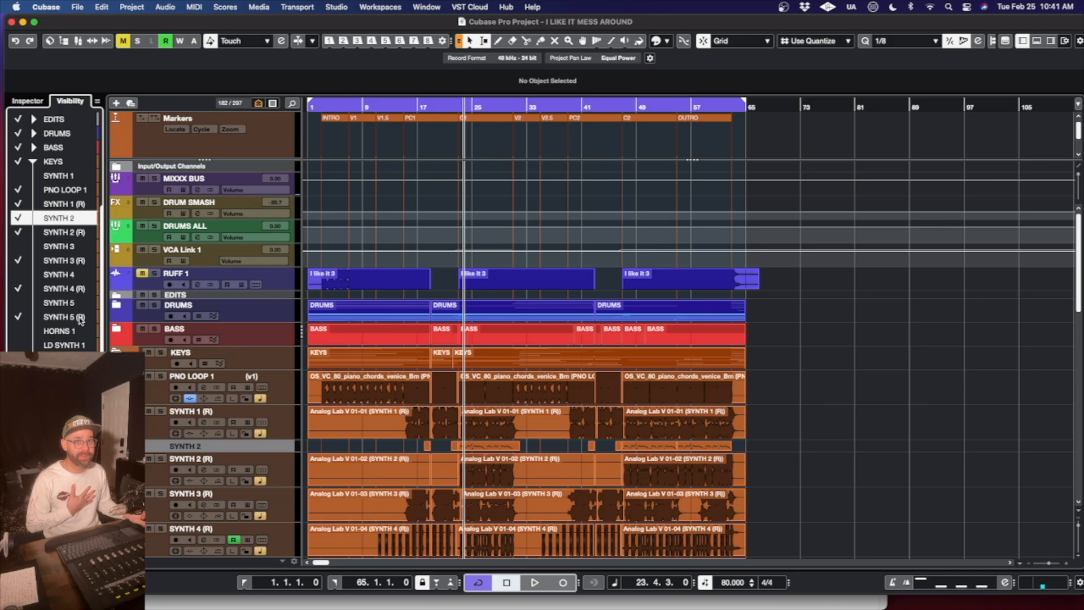
left_click(16, 219)
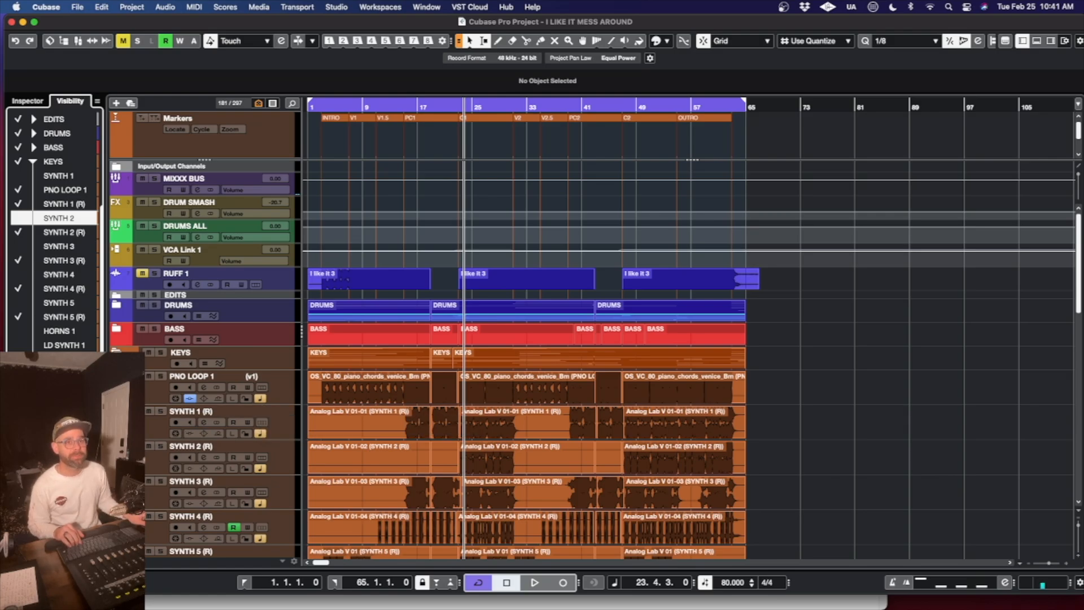
left_click(116, 354)
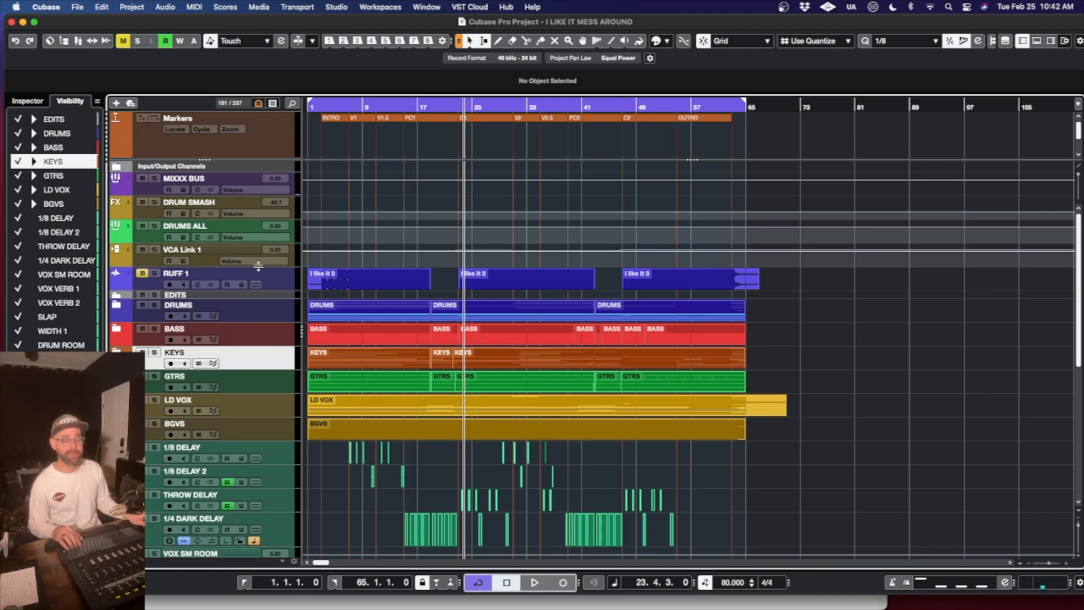
- Play the full mix from position 19.3.3 up to the start of the first chorus
scroll(513, 481, "down", 5)
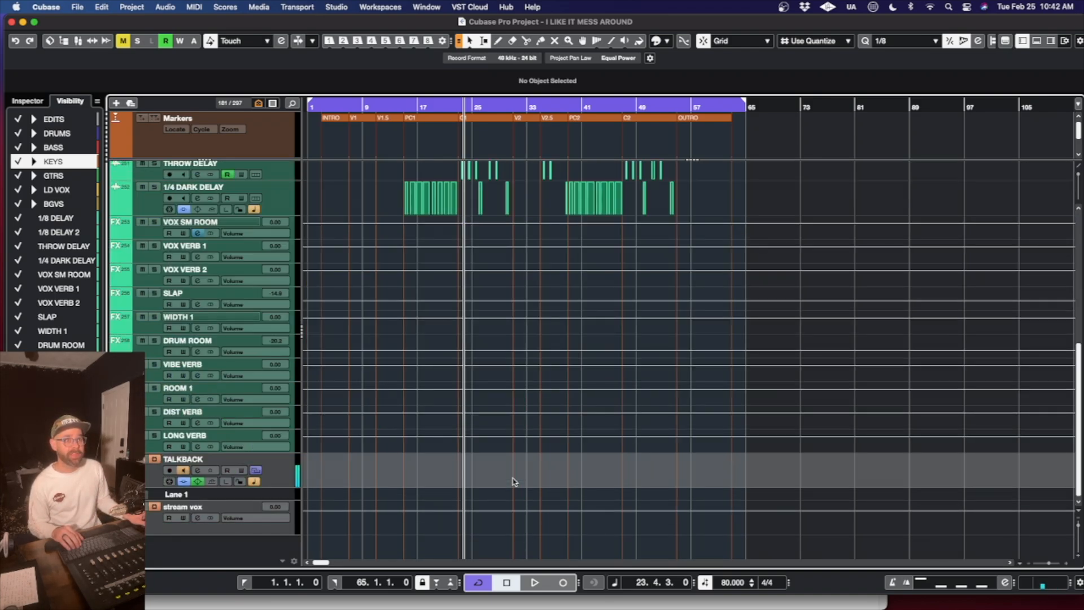
scroll(513, 481, "up", 5)
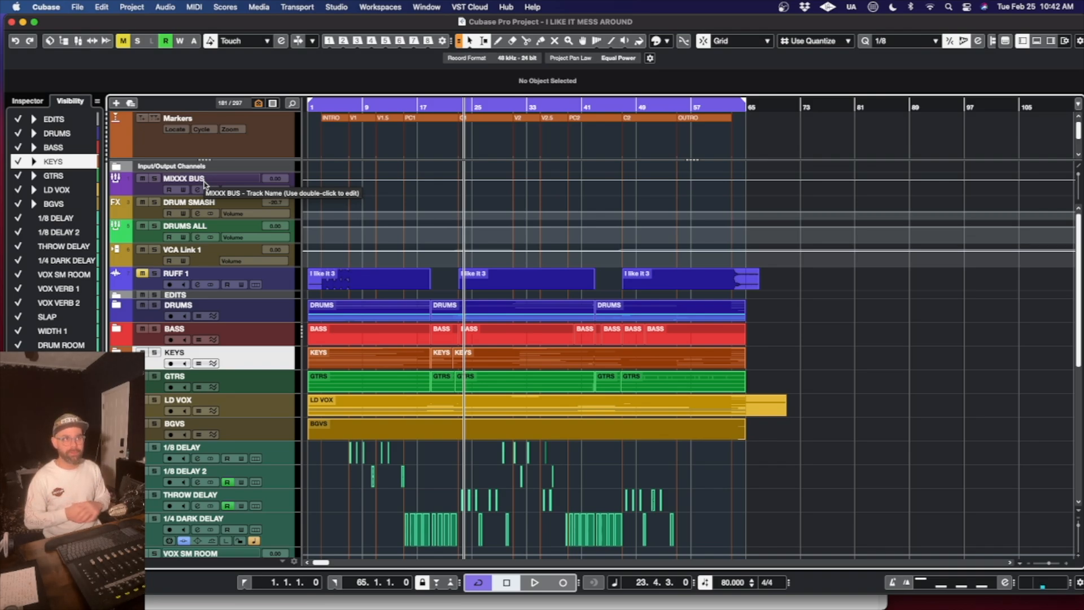
left_click(434, 107)
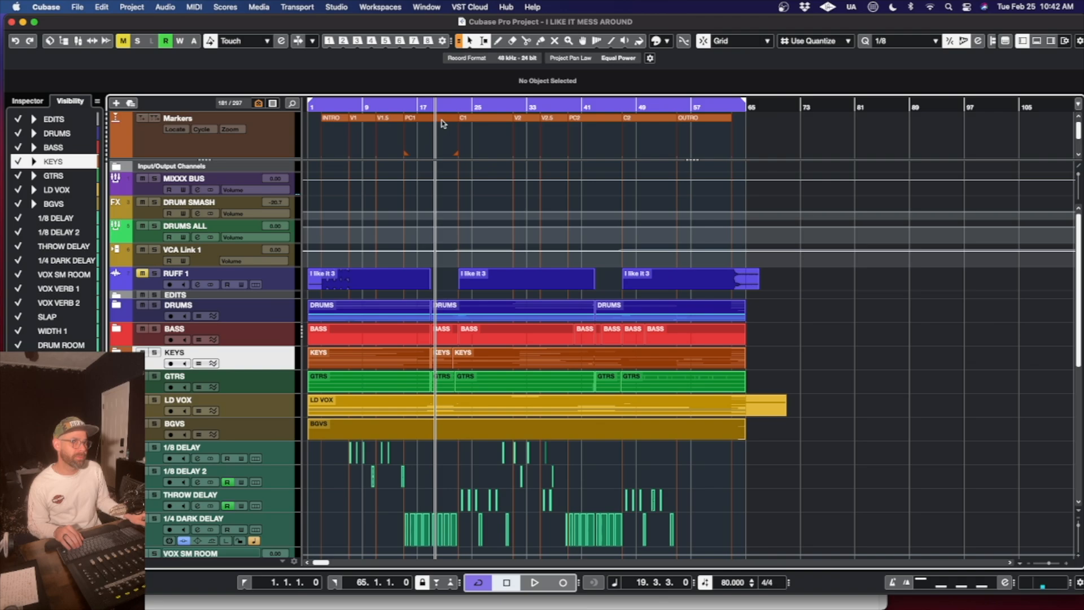
key("space")
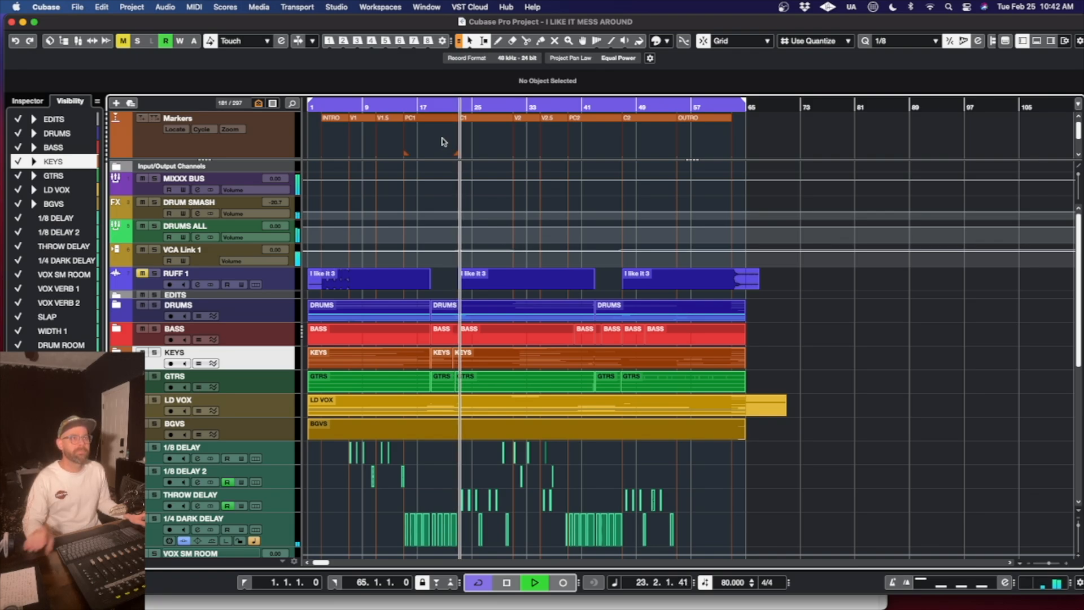
key("space")
- Play the first chorus of the full mix from position 22.4.1
left_click(456, 105)
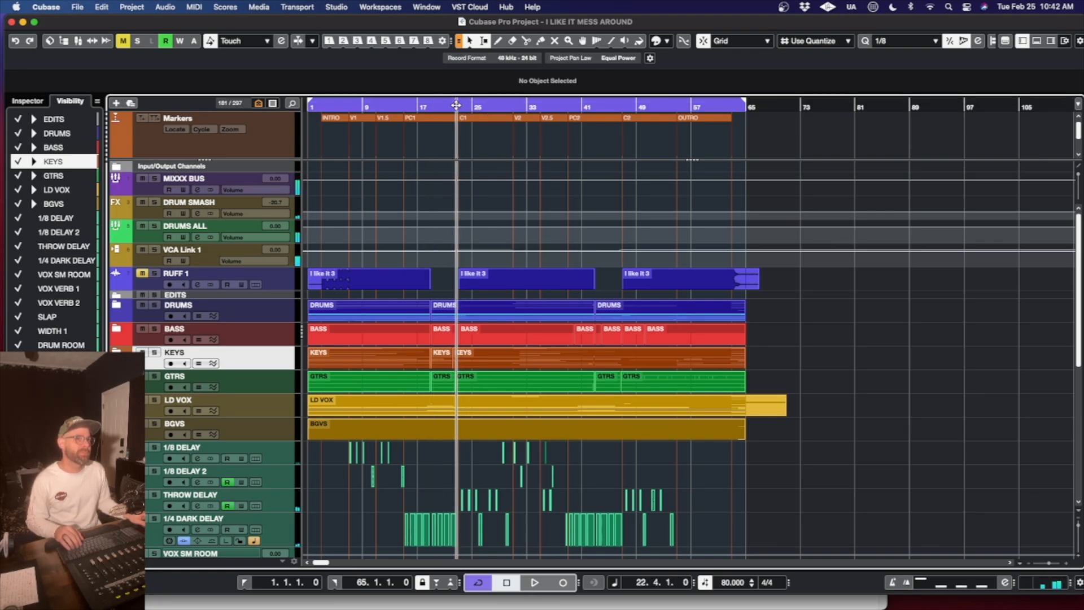
key("space")
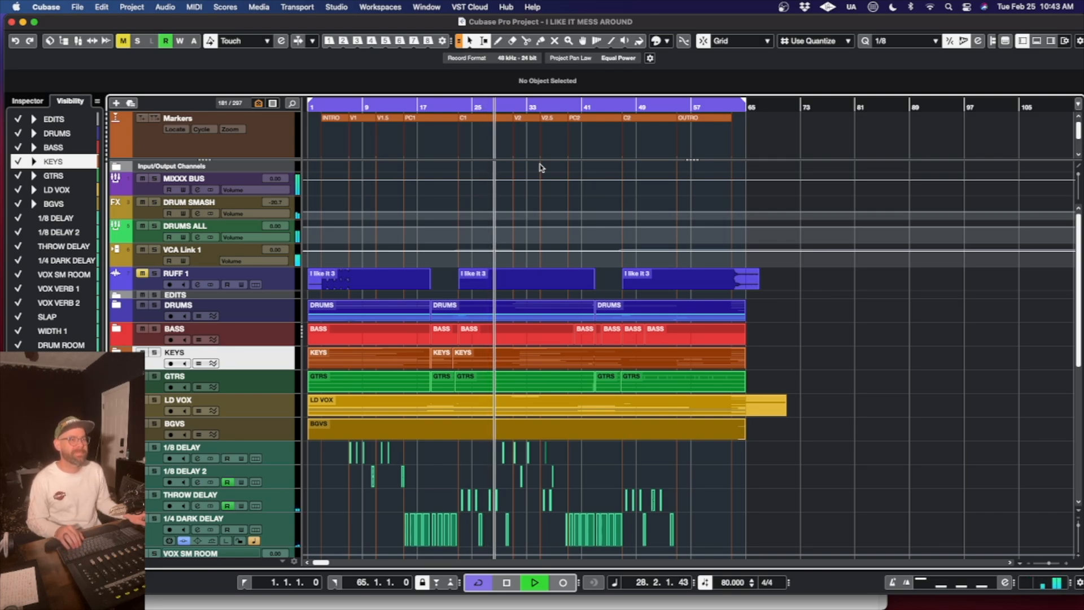
key("space")
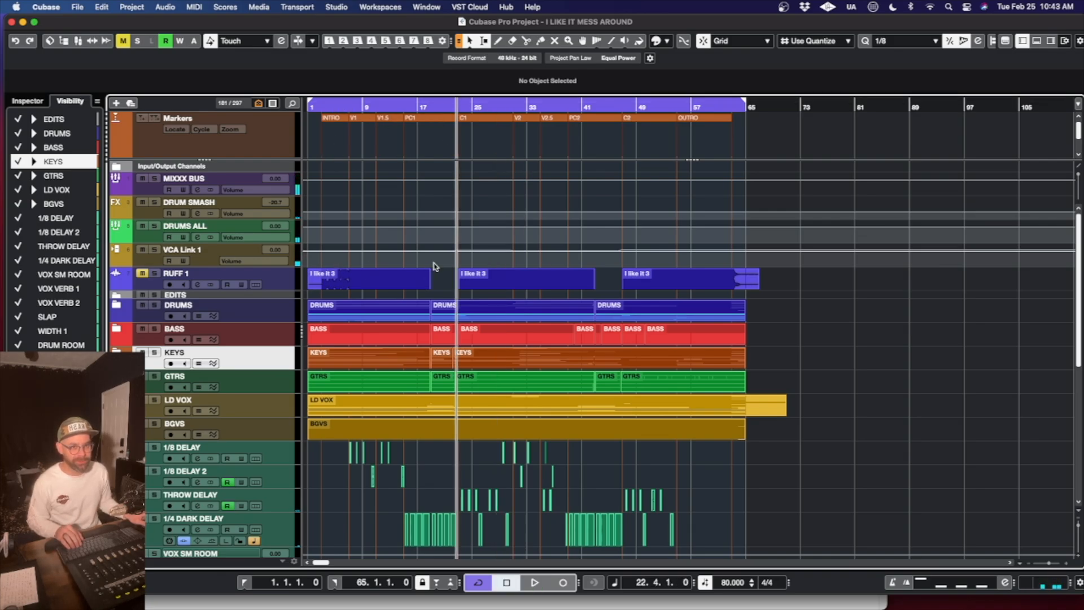
scroll(599, 347, "down", 6)
scroll(599, 347, "up", 6)
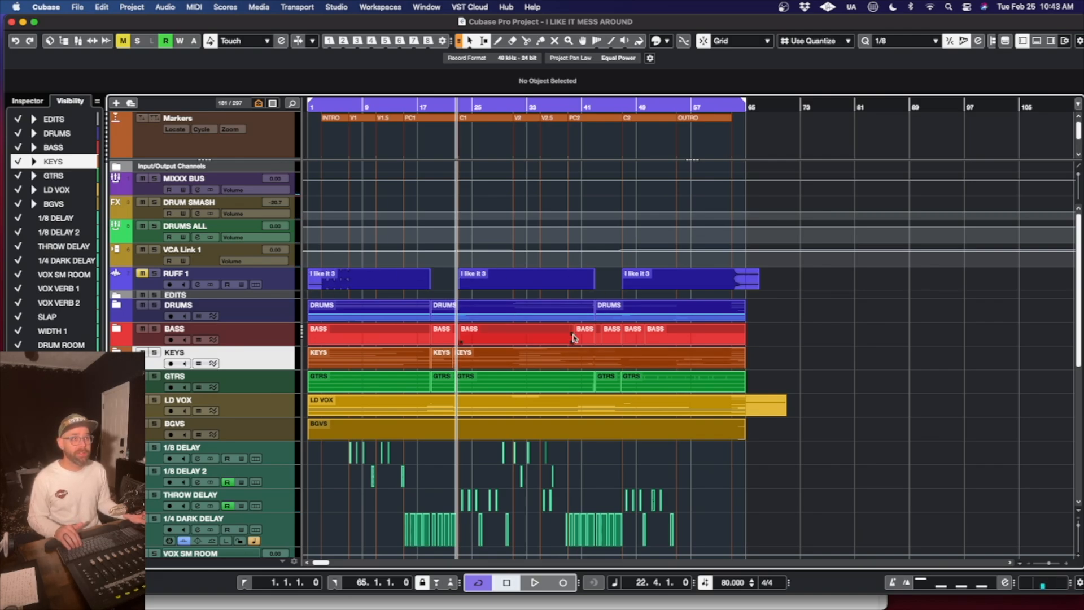
- Solo the RUFF 1 track and play it from position 22.4.1 to compare it with the mix
left_click(271, 284)
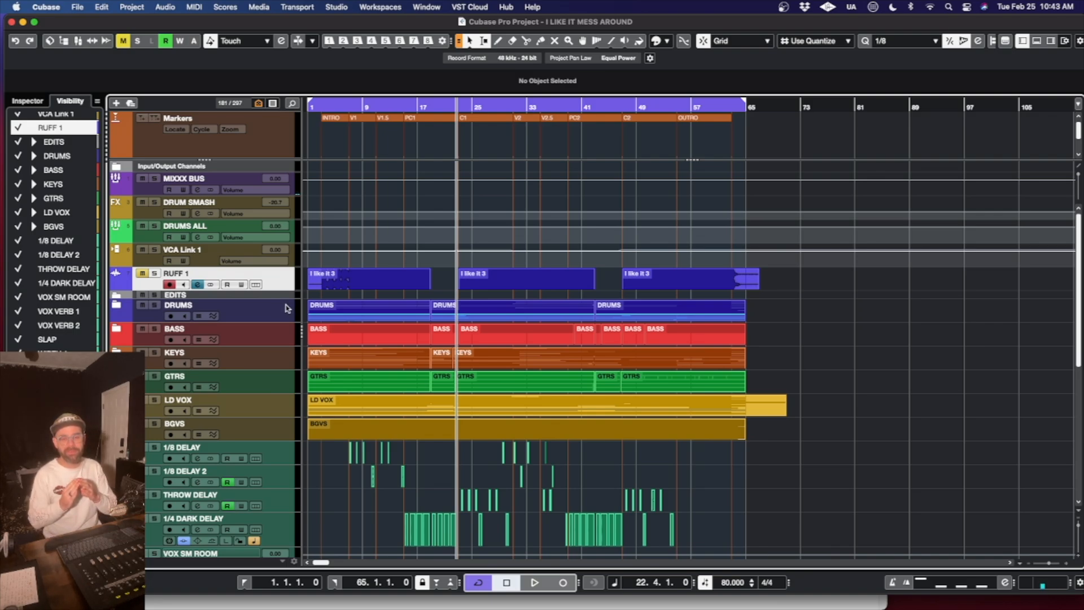
left_click(153, 274)
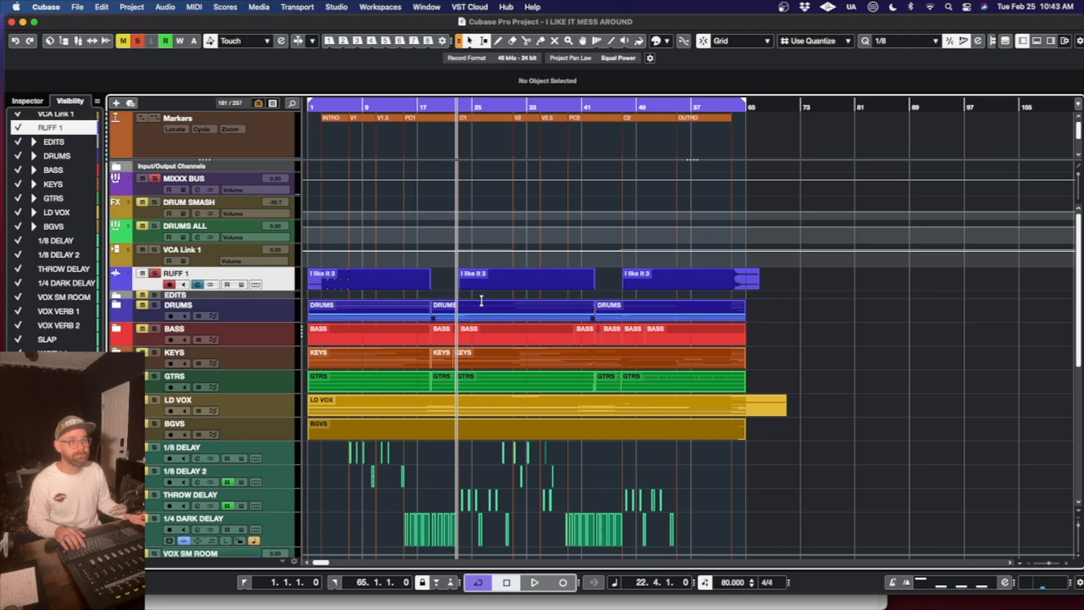
key("space")
key("h")
key("h")
key("h")
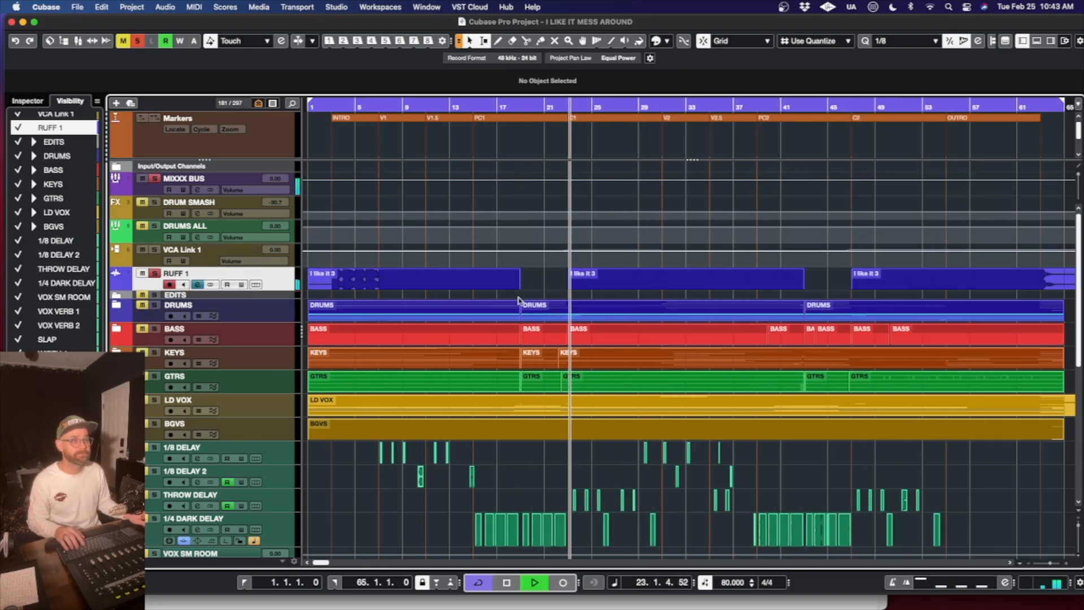
scroll(525, 307, "right", 3)
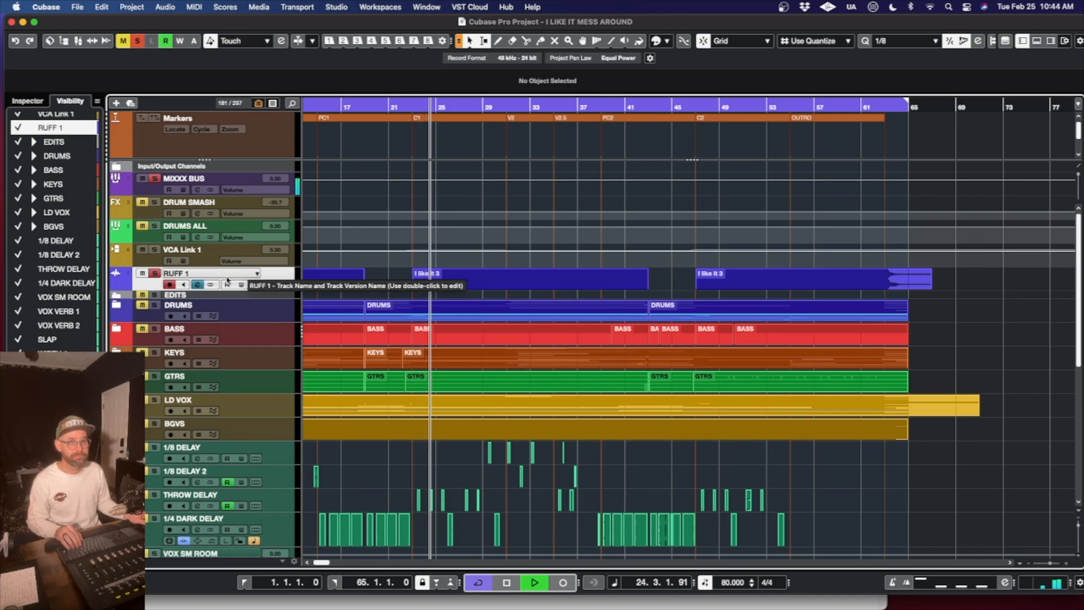
- Stop playback, take the RUFF 1 track out of solo and mute it
key("space")
left_click(154, 274)
left_click(142, 273)
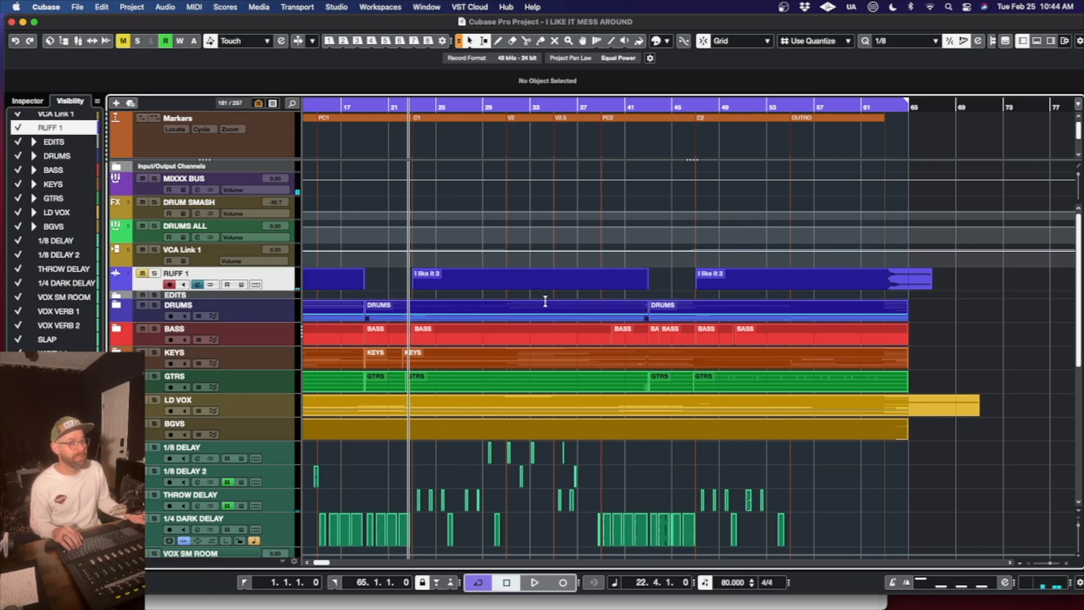
- Expand the LD VOX folder and check the channel settings of the LD VS VOX (R) track
scroll(360, 389, "right", 3)
scroll(359, 389, "left", 6)
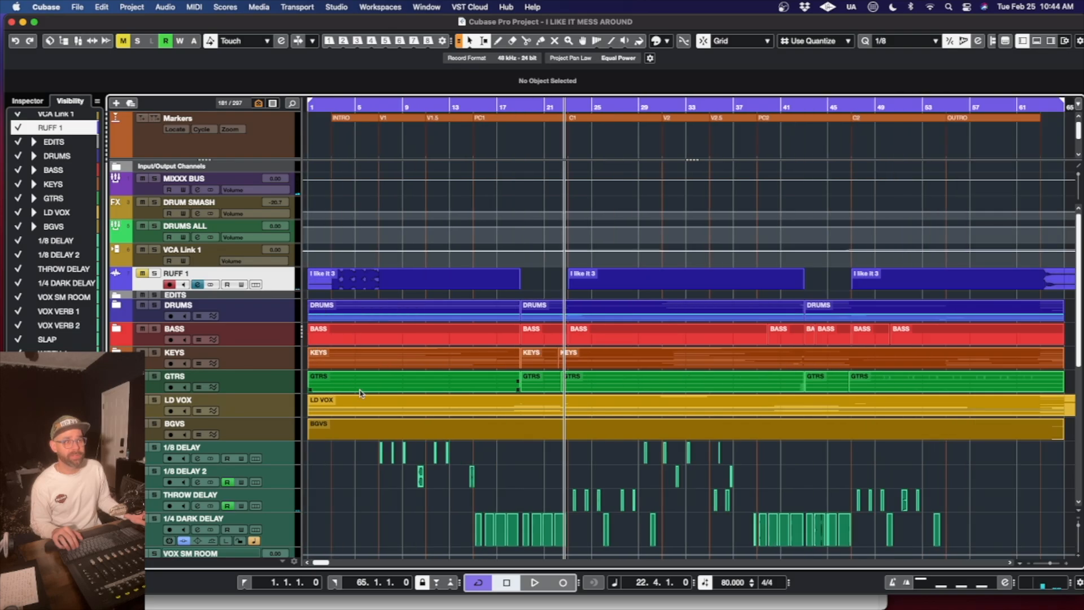
scroll(359, 389, "down", 5)
scroll(359, 389, "up", 5)
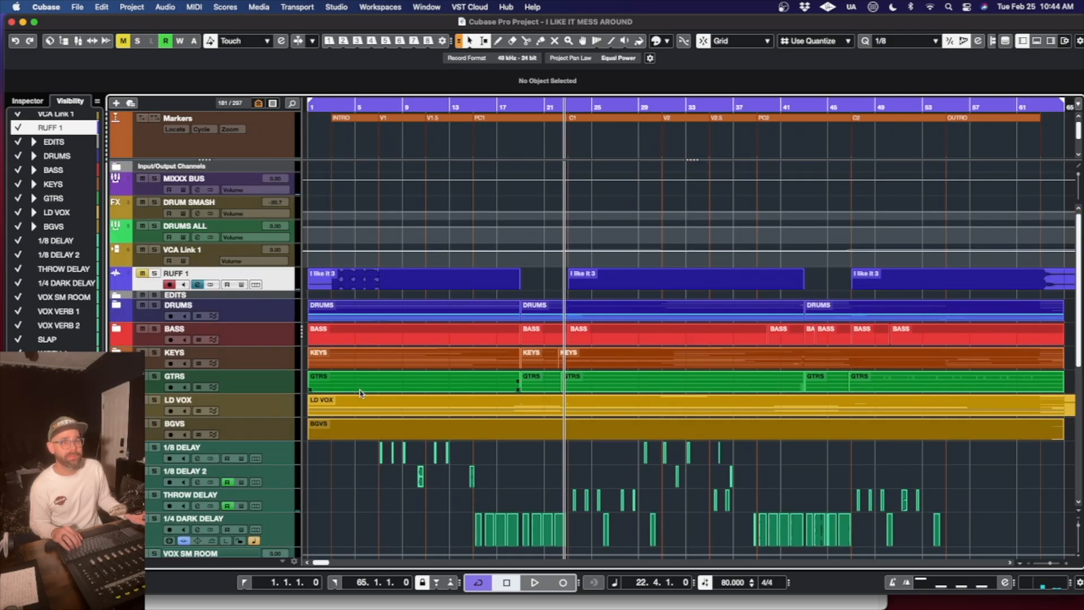
left_click(116, 391)
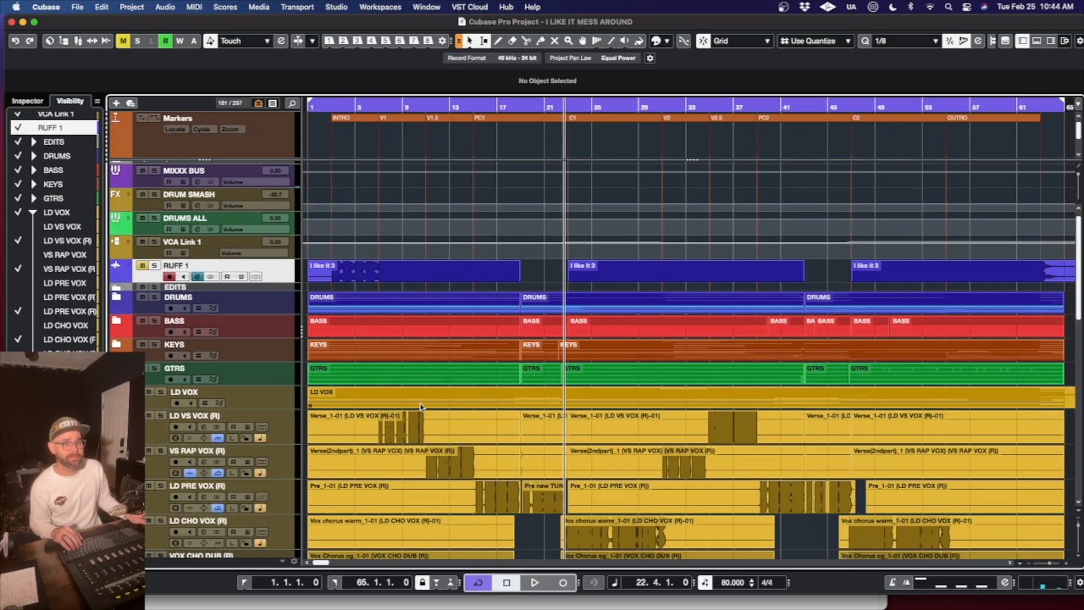
scroll(499, 412, "down", 1)
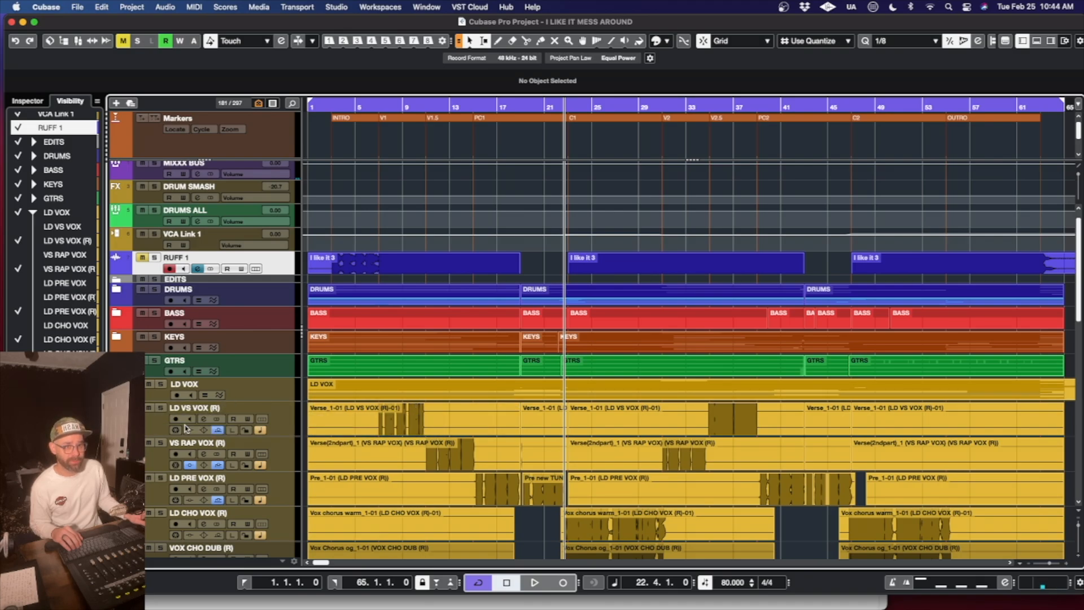
left_click(202, 421)
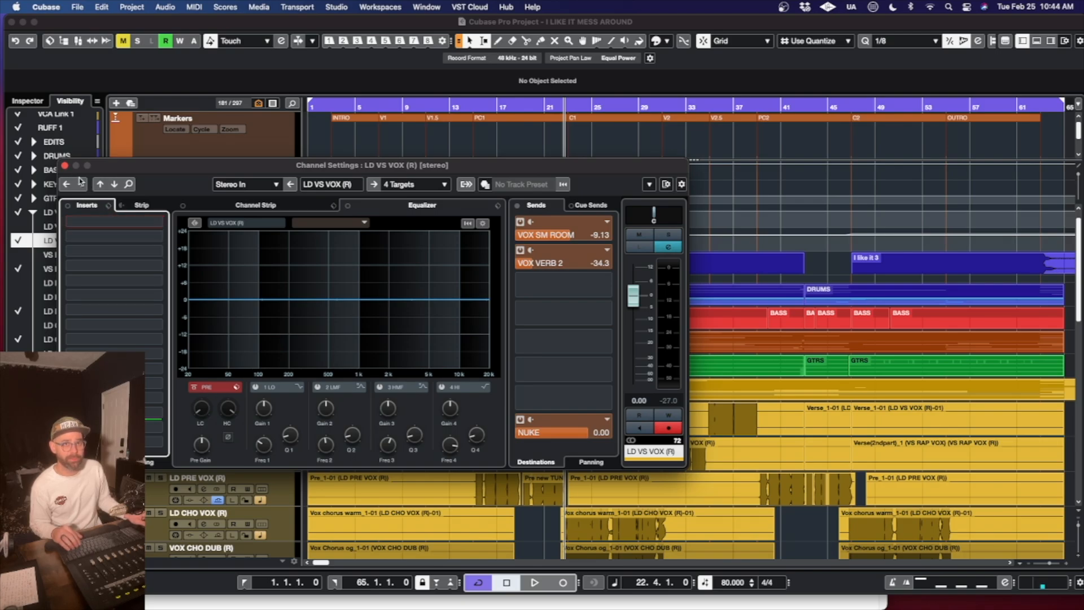
left_click(65, 165)
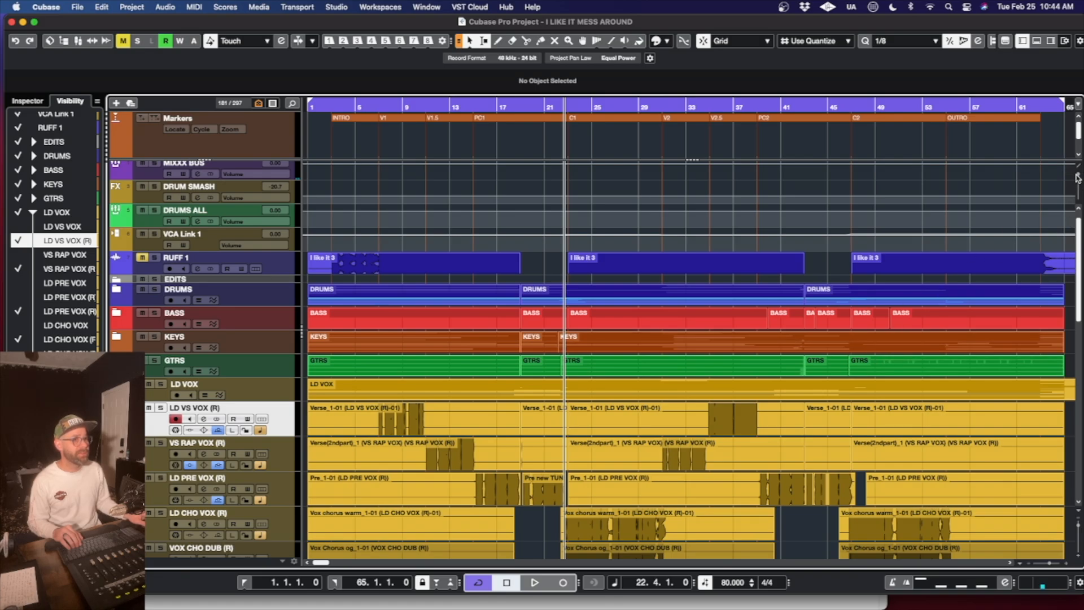
- Enlarge the waveforms and bounce the verse, rap, pre, chorus and chorus dub vocal events into one continuous event per track
left_click_drag(1077, 175, 1074, 191)
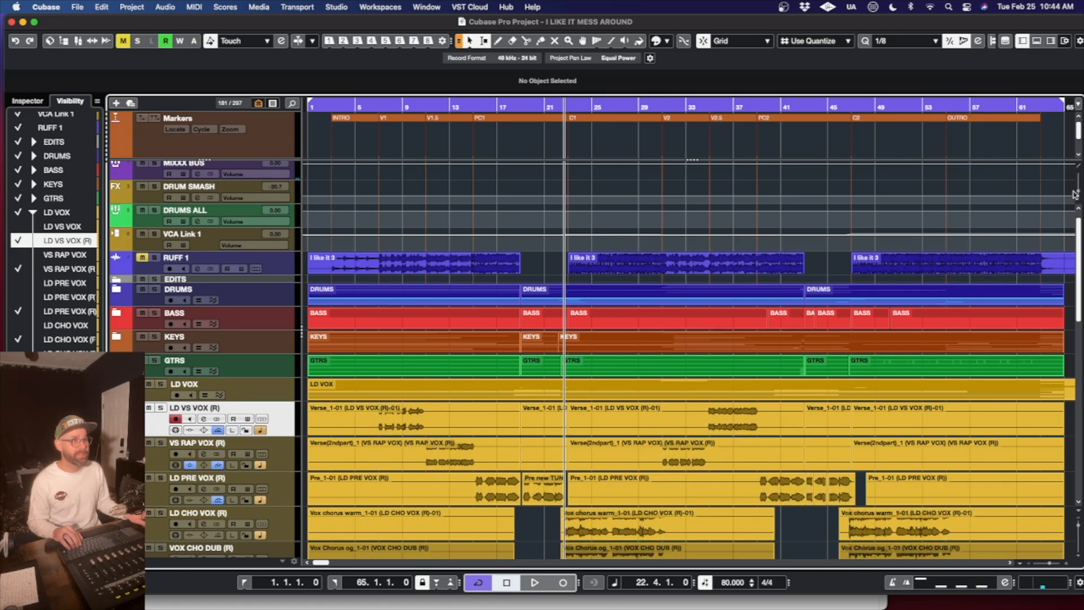
scroll(778, 437, "right", 5)
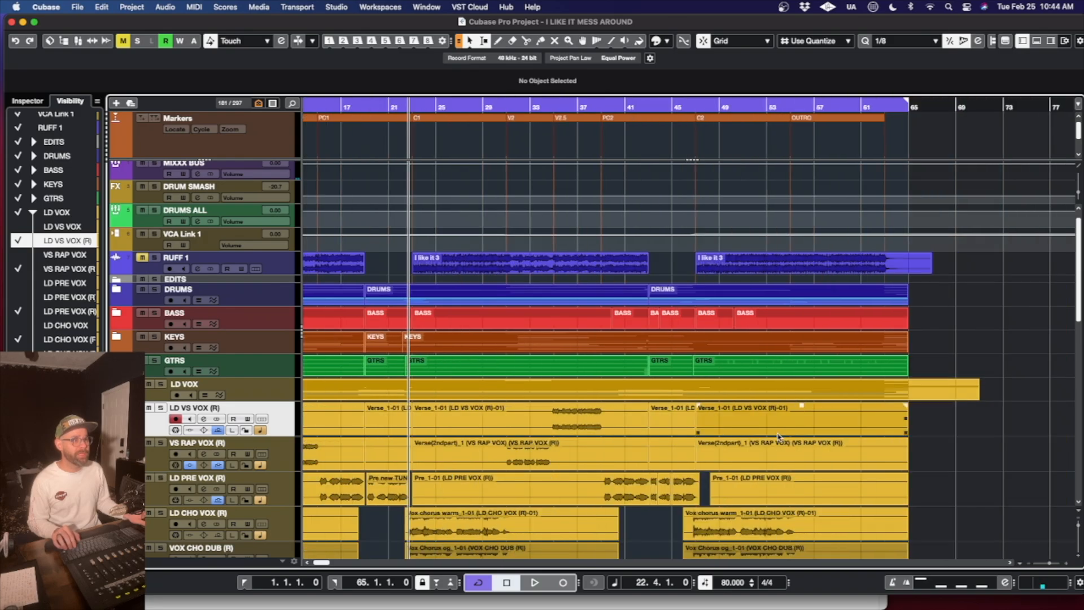
scroll(778, 436, "left", 3)
left_click(885, 430)
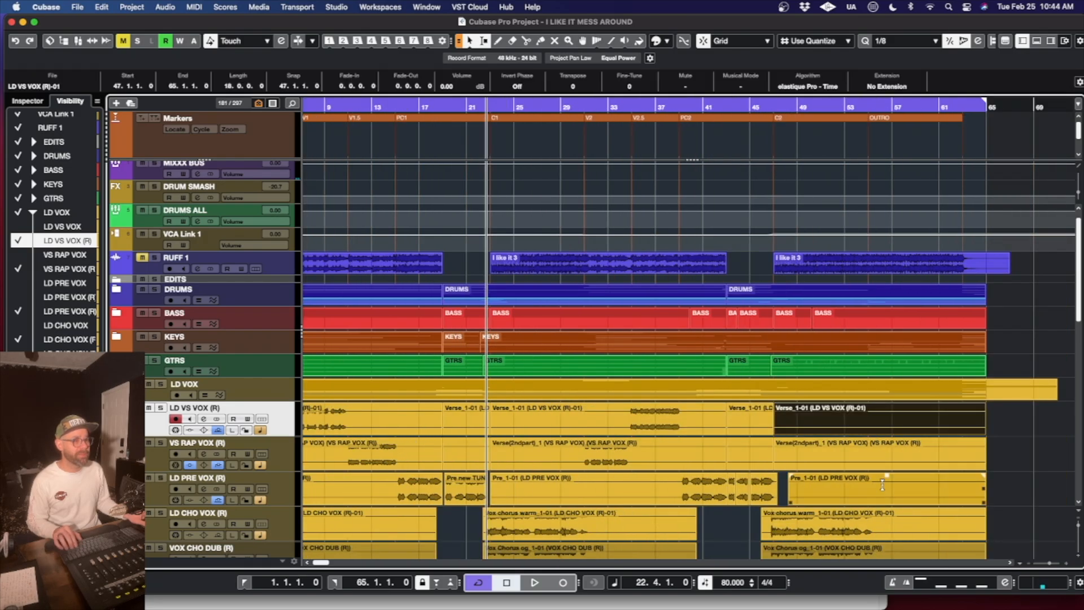
scroll(882, 484, "left", 3)
left_click(379, 416, "shift")
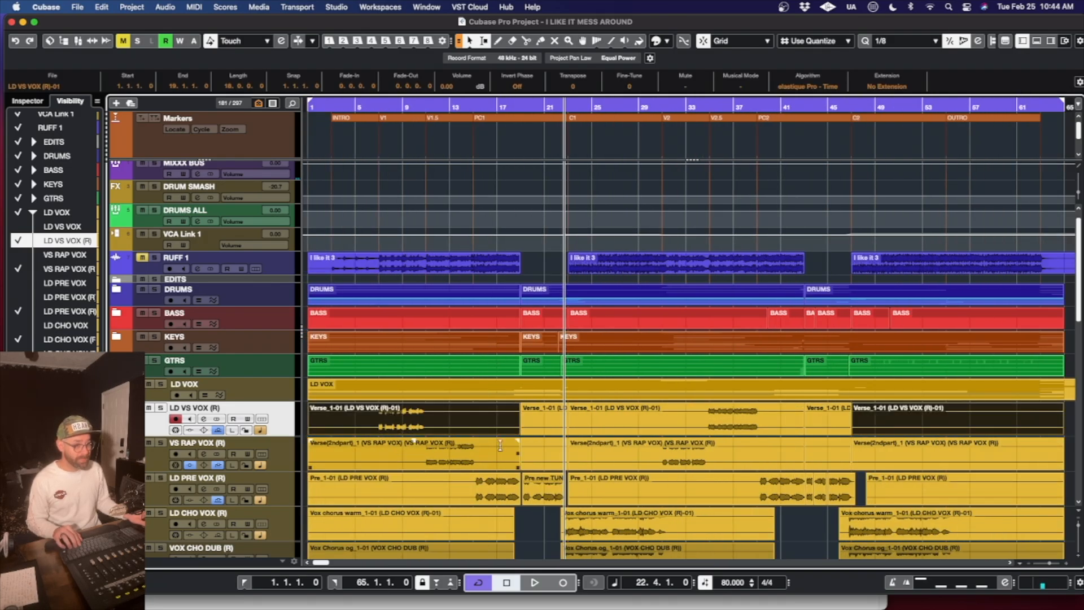
scroll(708, 468, "right", 10)
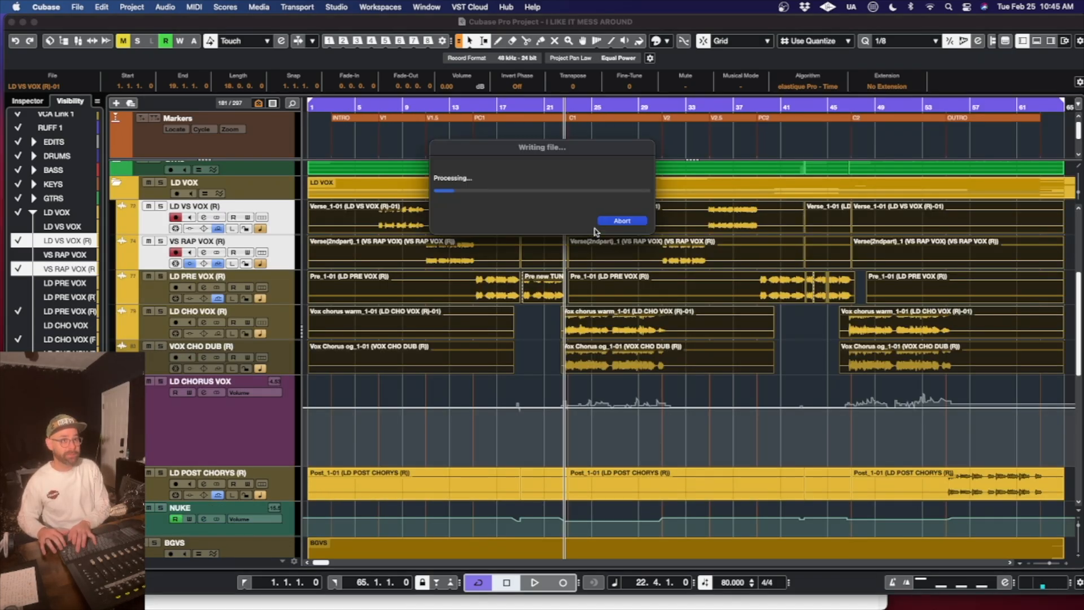
left_click(602, 217)
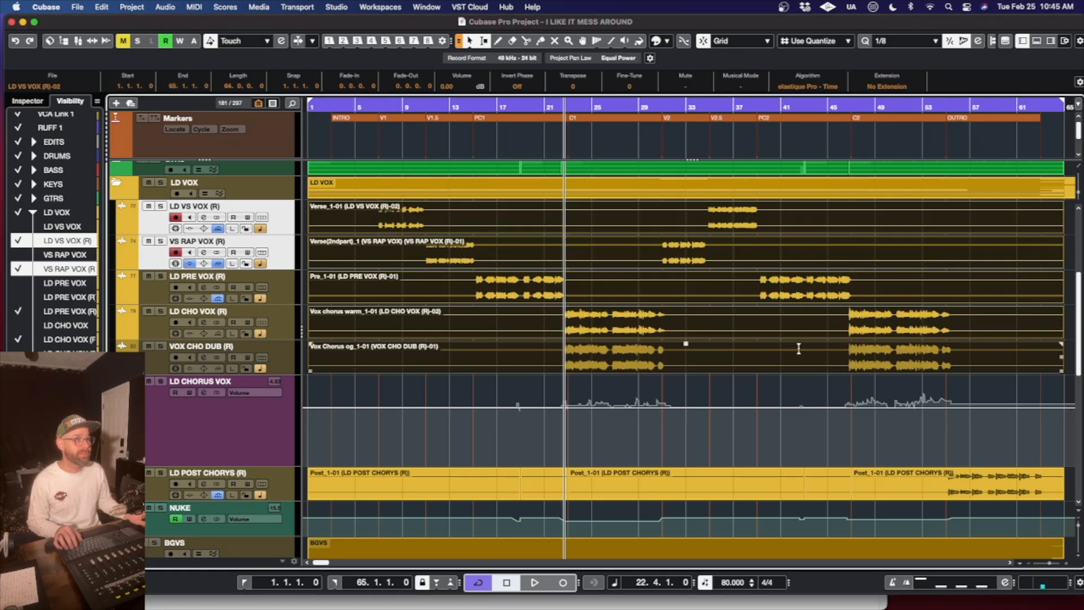
- Bounce the 1/8 DELAY, 1/8 DELAY 2, THROW DELAY and 1/4 DARK DELAY events into one continuous event per track from bar 1 to bar 65
scroll(1049, 266, "right", 4)
scroll(1041, 270, "down", 3)
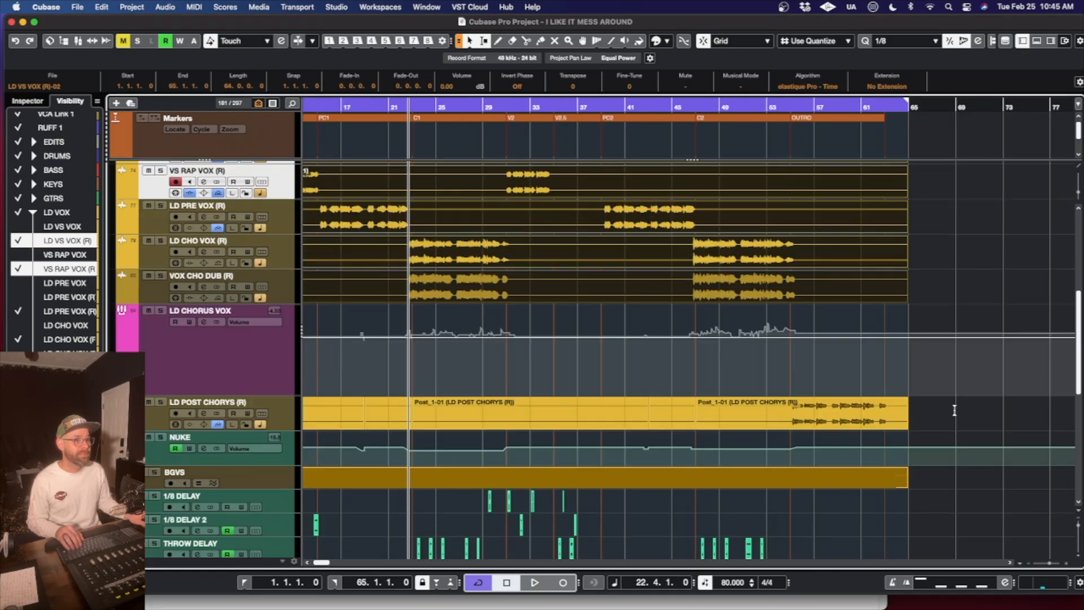
scroll(954, 411, "down", 10)
scroll(956, 412, "up", 5)
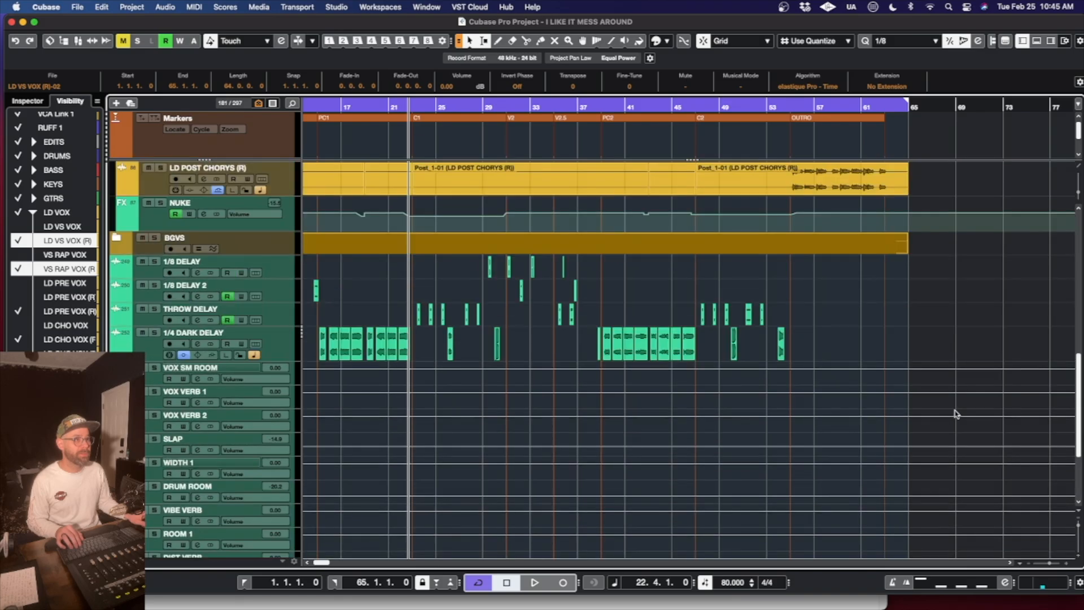
scroll(954, 413, "up", 8)
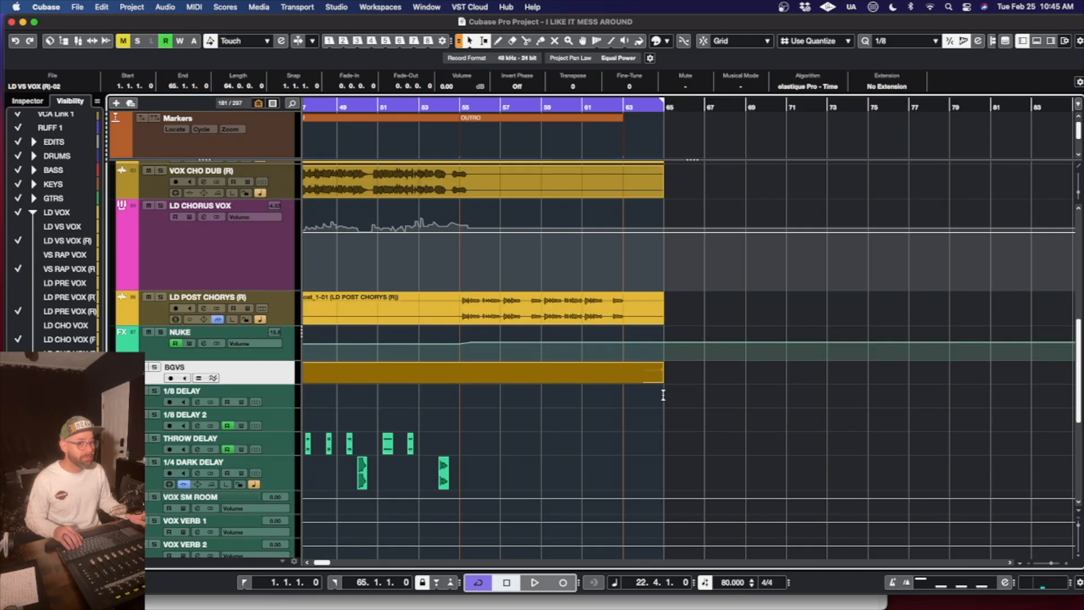
left_click_drag(663, 394, 184, 489)
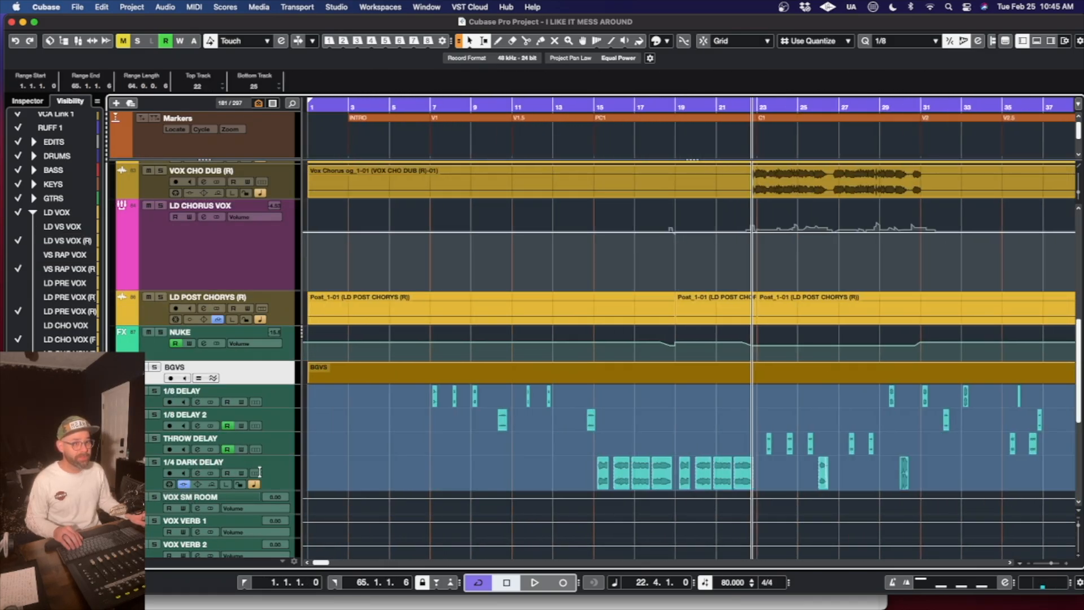
left_click_drag(259, 472, 292, 469)
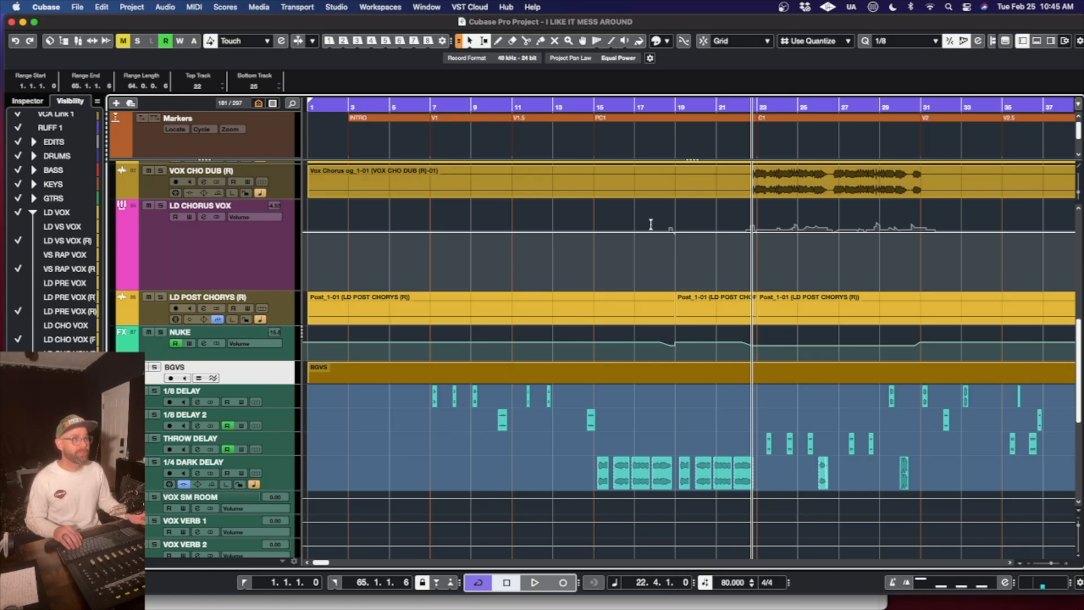
scroll(580, 423, "right", 4)
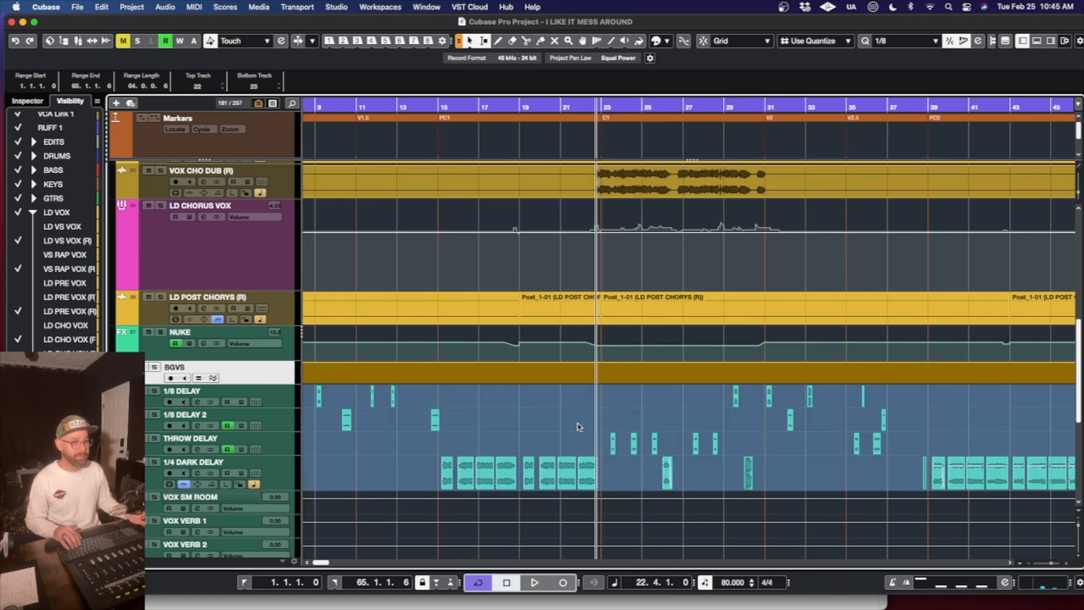
key("g")
key("g")
key("g")
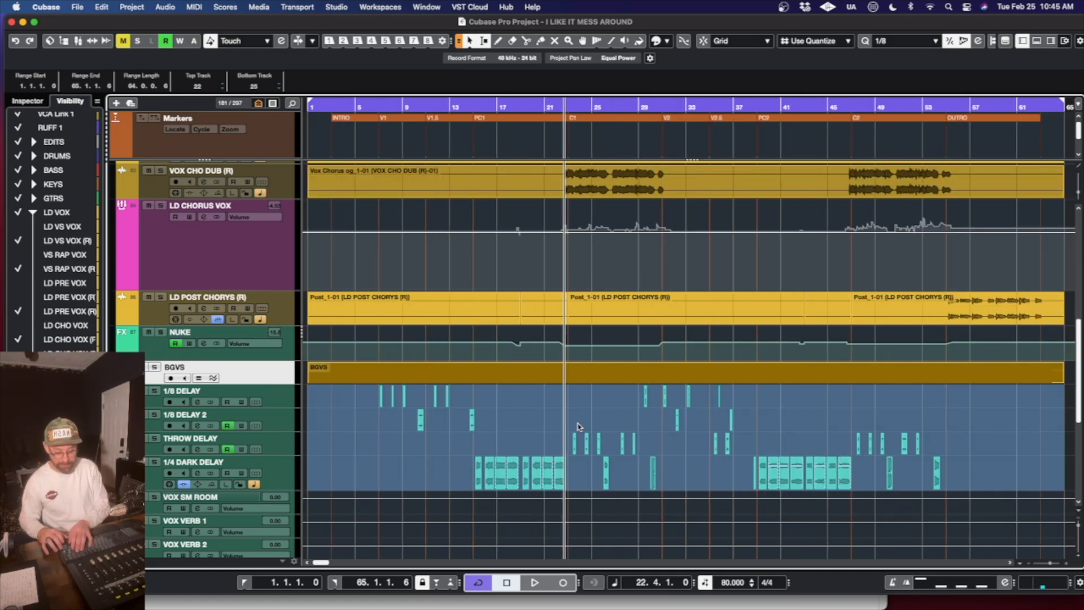
key("b")
key("Return")
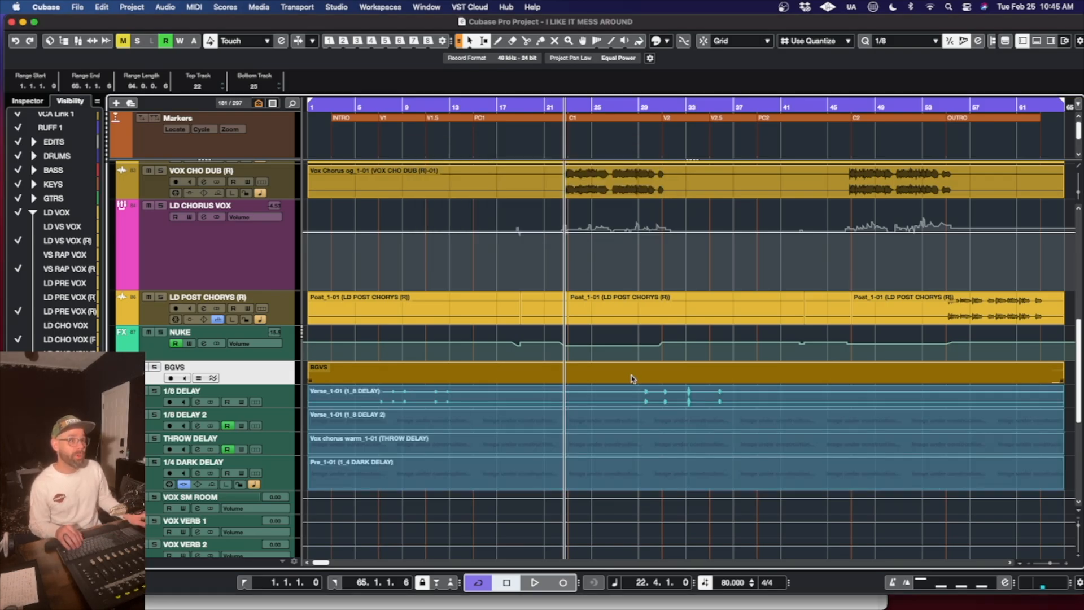
- Expand the BGVS folder and bounce its background vocal events into one continuous event per track, replacing the original events
scroll(630, 470, "right", 3)
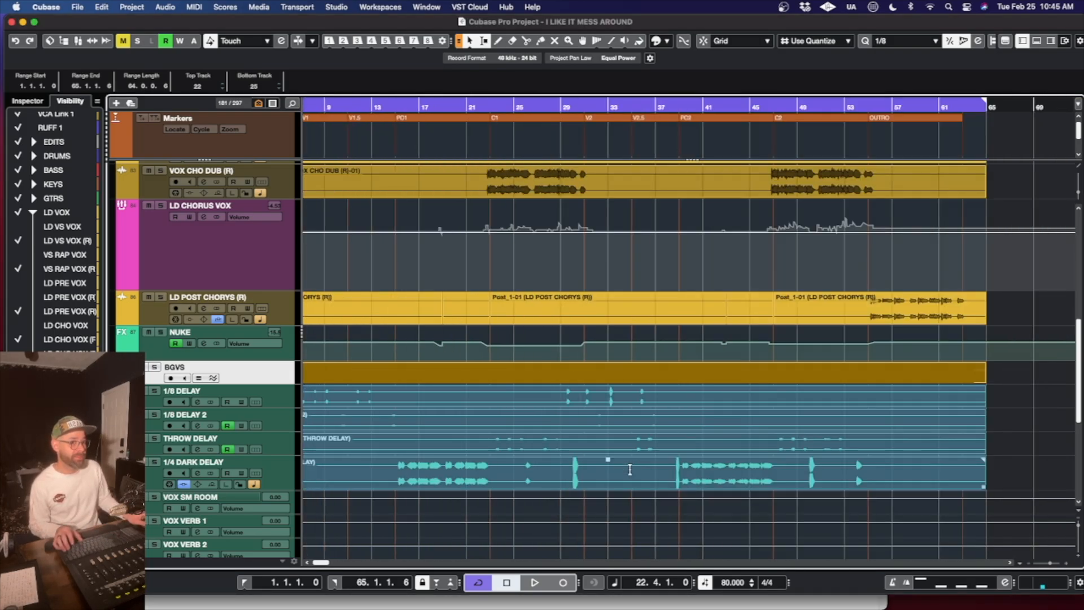
scroll(630, 470, "right", 4)
scroll(630, 470, "down", 6)
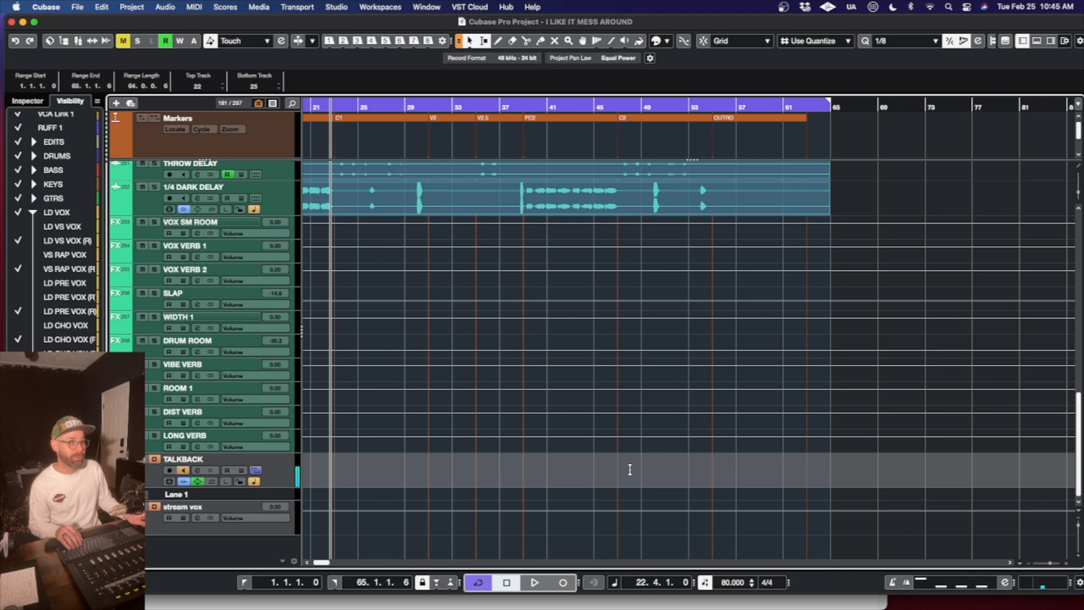
scroll(630, 470, "up", 5)
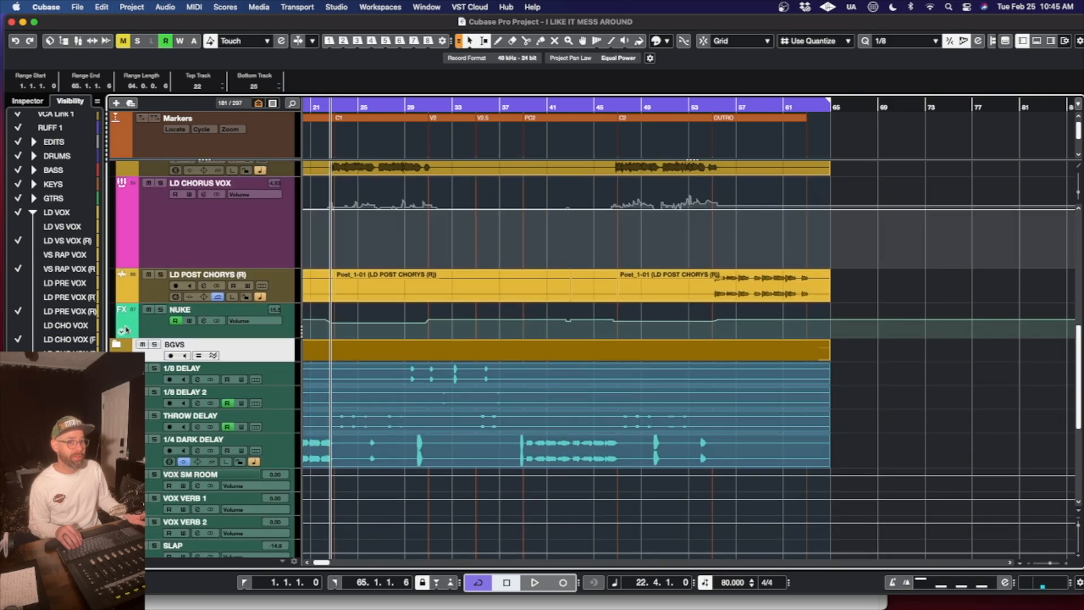
left_click(115, 344)
scroll(598, 402, "down", 1)
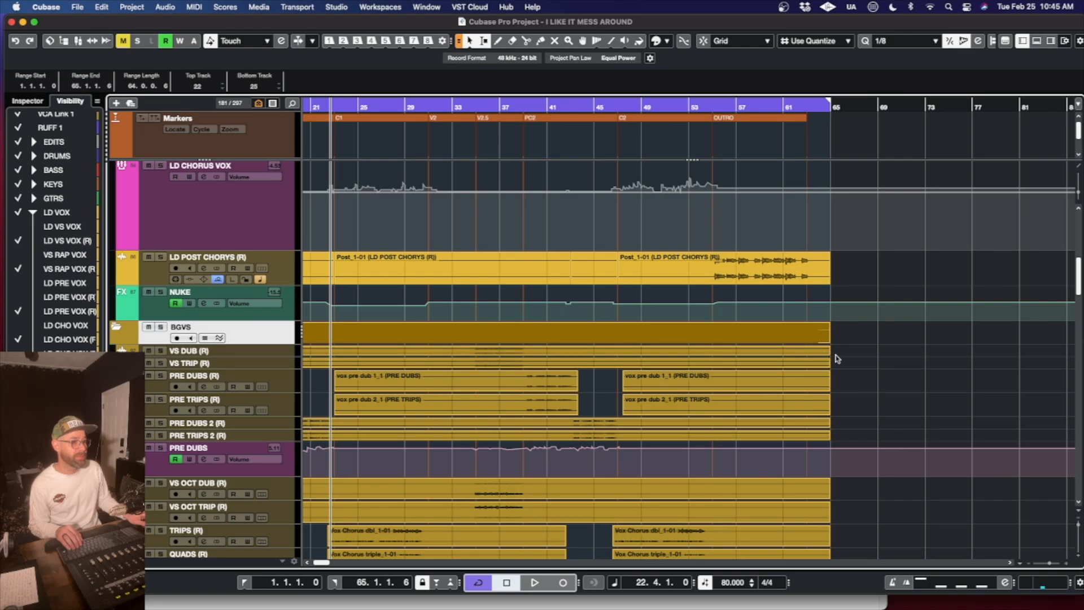
left_click_drag(835, 356, 34, 565)
scroll(185, 289, "up", 10)
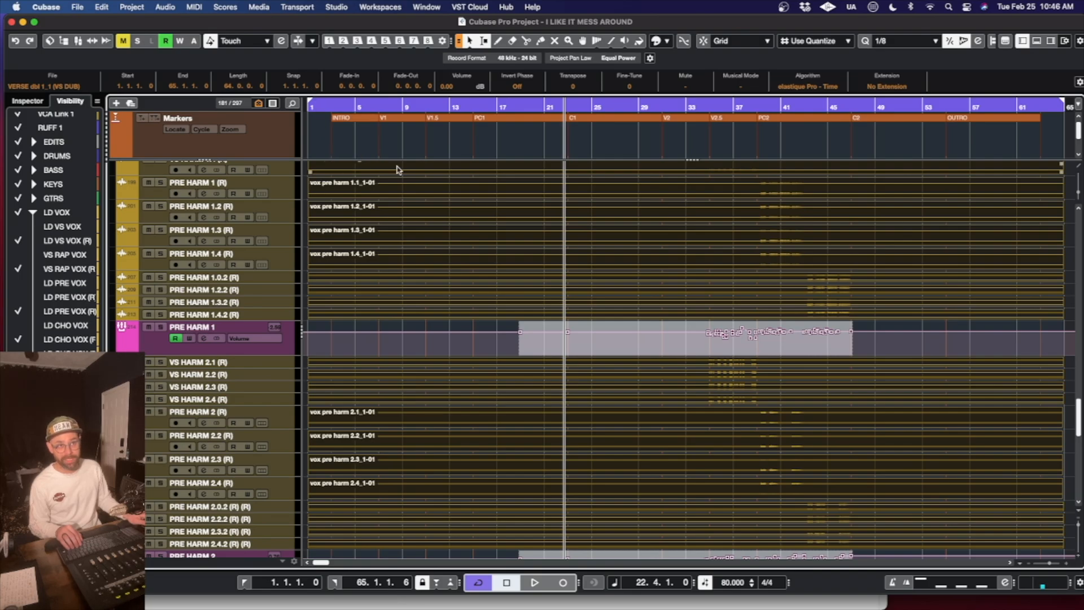
key("alt+b")
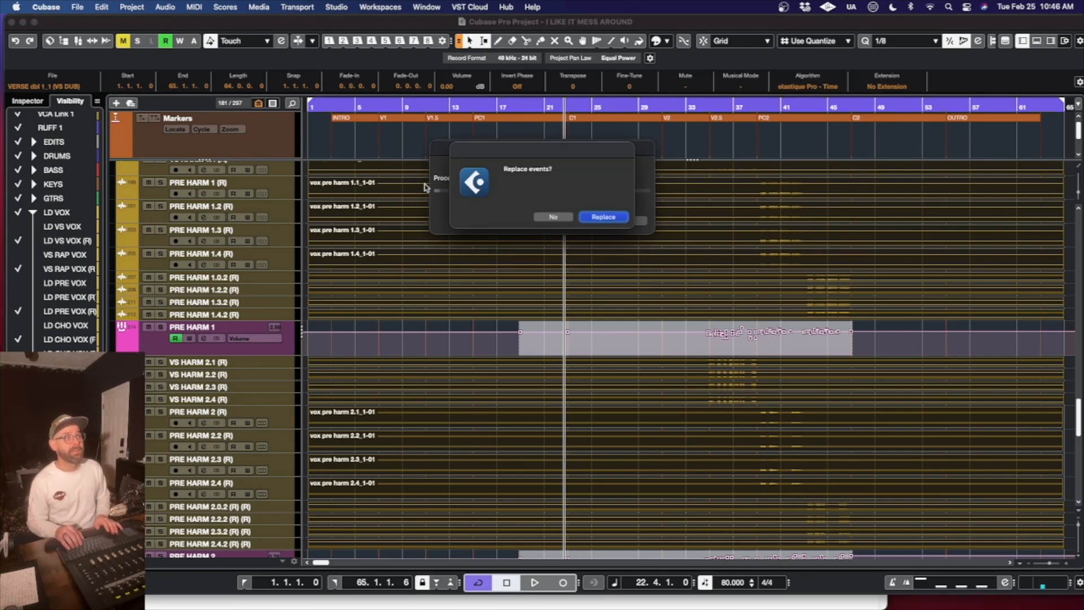
key("Return")
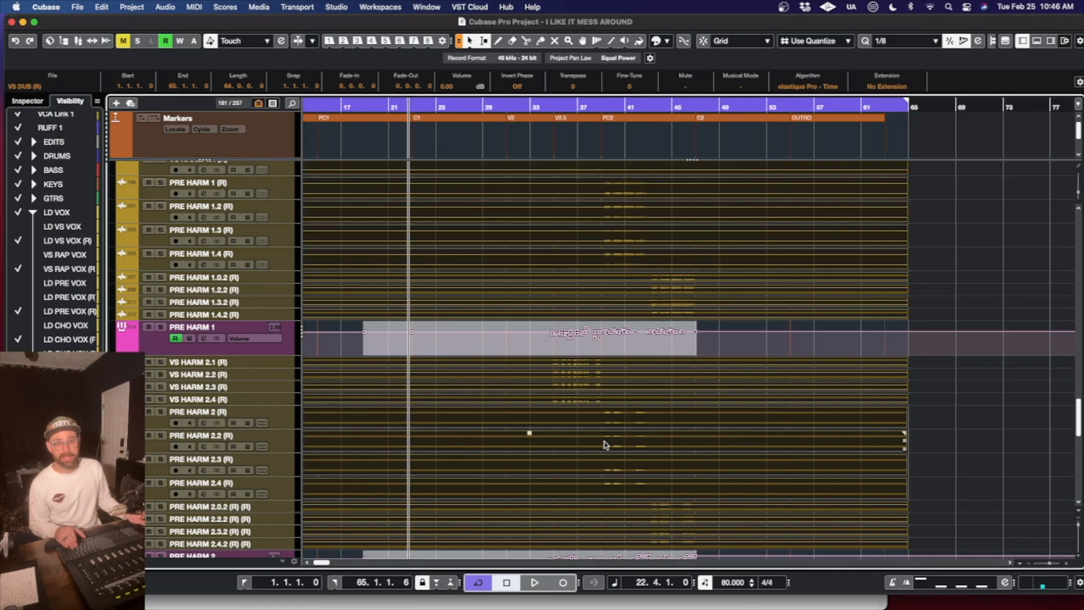
- Bounce the LD POST CHORYS (R) events into one continuous event from bar 1 to bar 65, replacing the originals
scroll(710, 405, "up", 10)
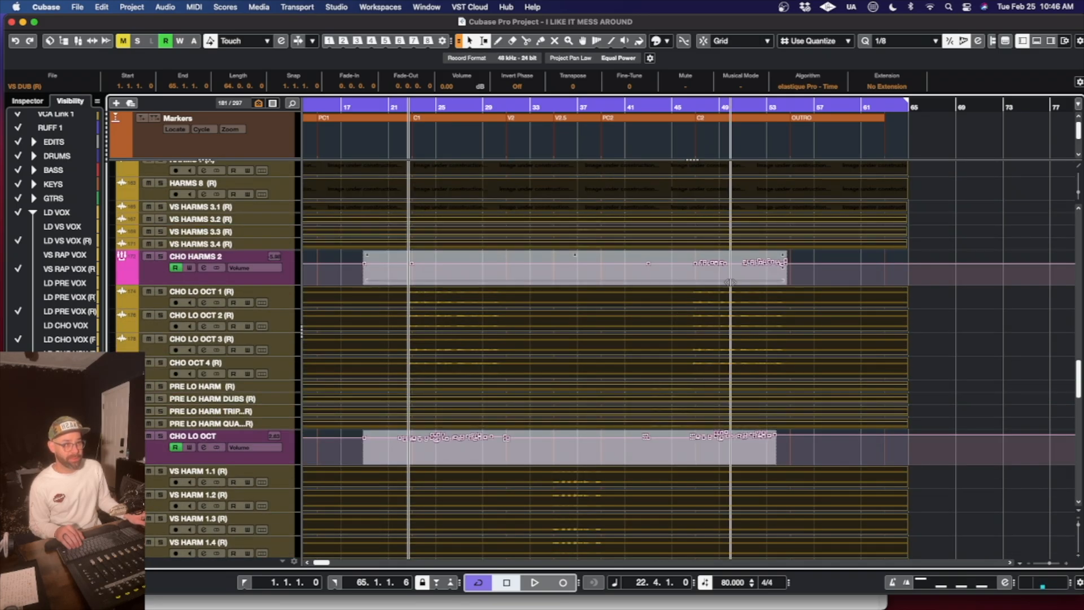
scroll(790, 445, "up", 3)
scroll(793, 446, "up", 15)
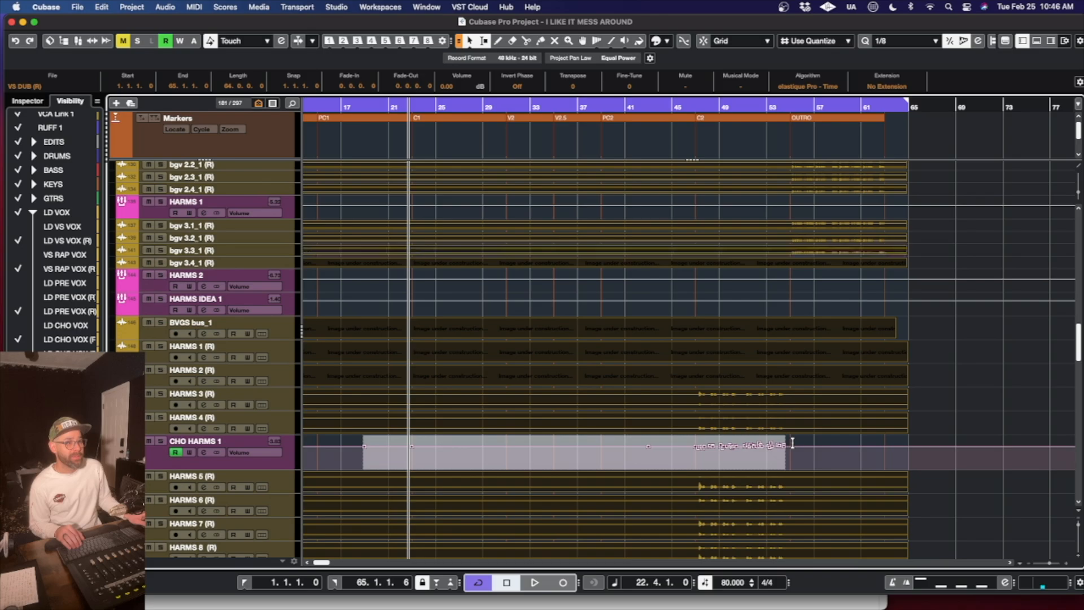
scroll(792, 443, "up", 15)
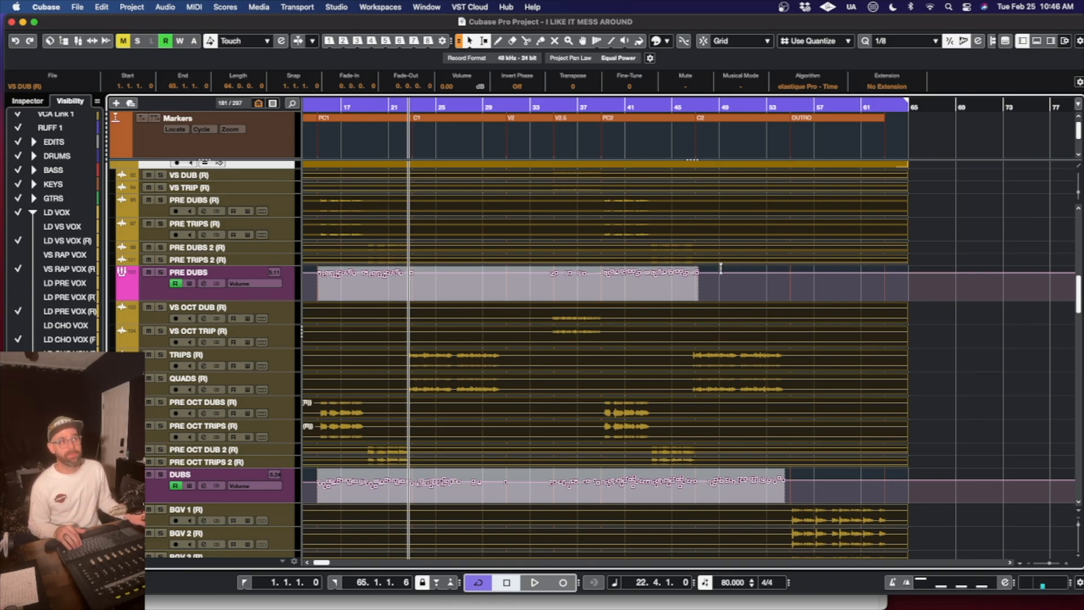
scroll(723, 294, "up", 4)
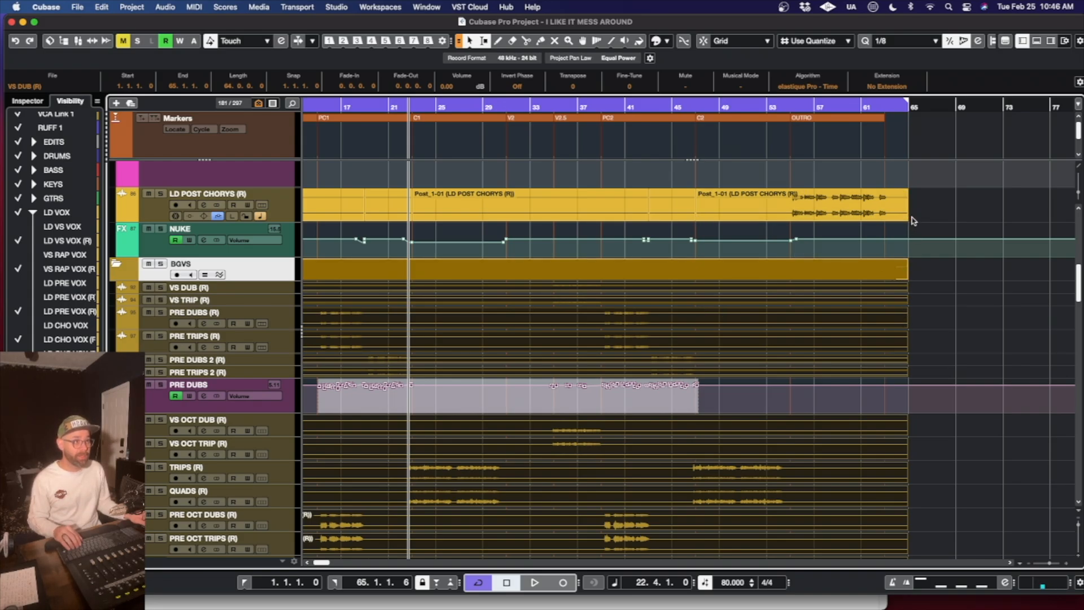
left_click_drag(911, 217, 230, 201)
key("alt+b")
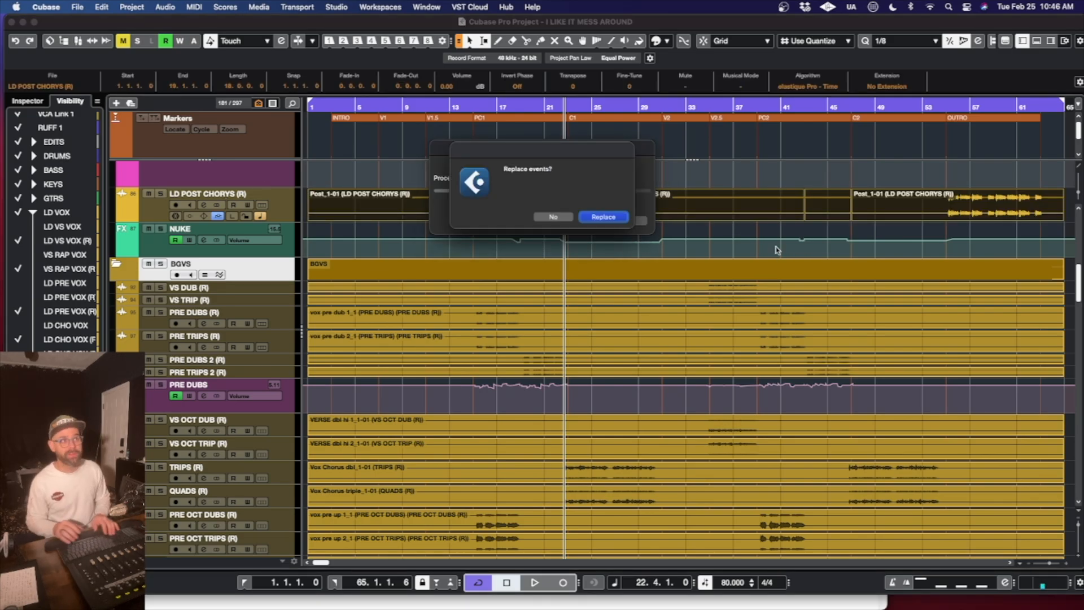
key("Return")
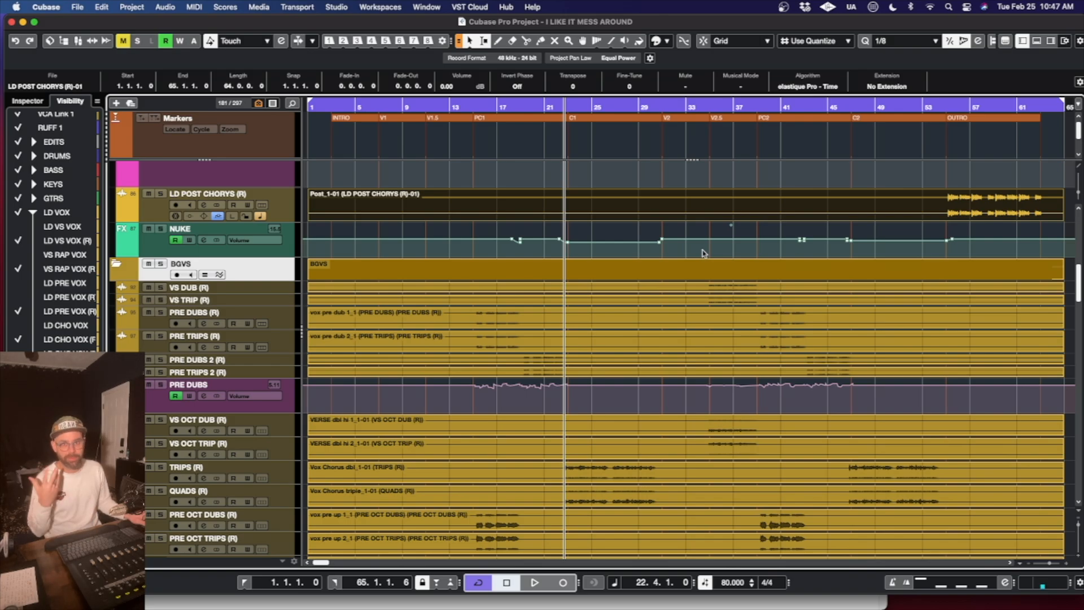
- Look over the consolidated lead vocal tracks and collapse the LD VOX and BGVS folders
scroll(865, 226, "up", 2)
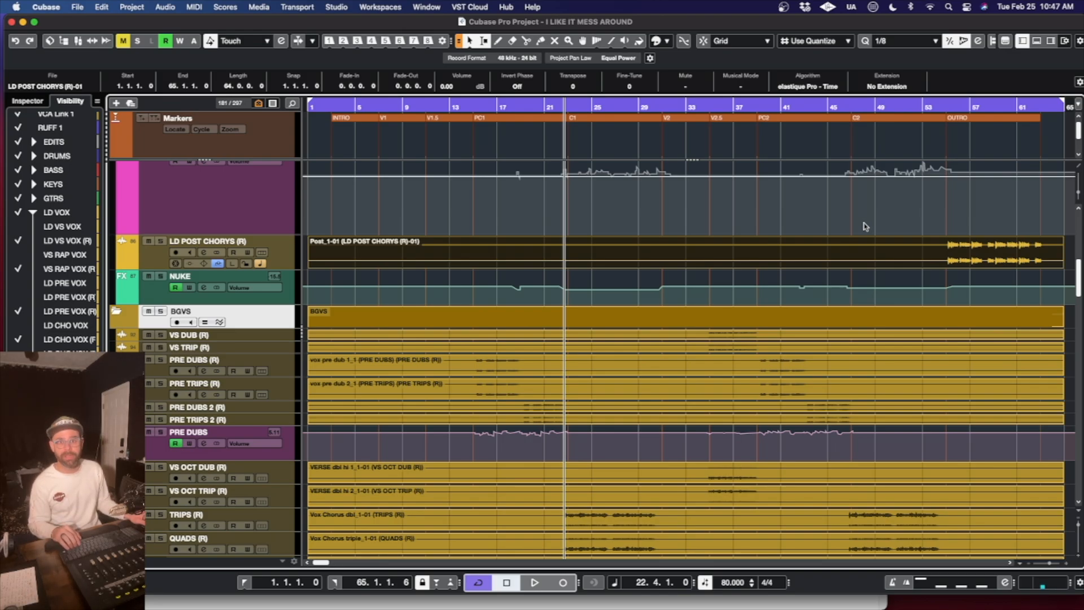
left_click(872, 251)
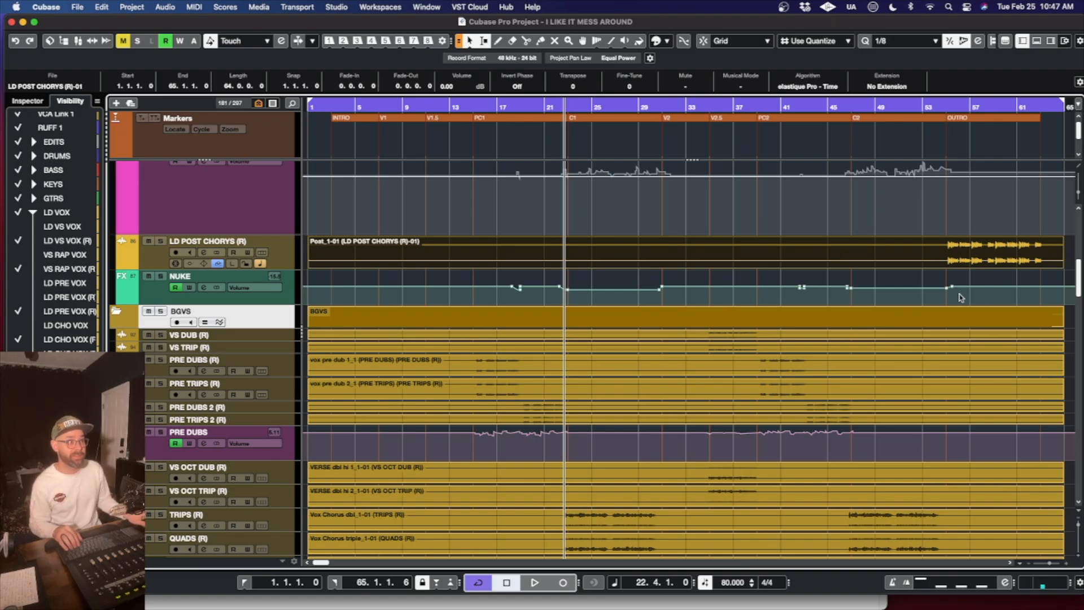
scroll(872, 289, "up", 5)
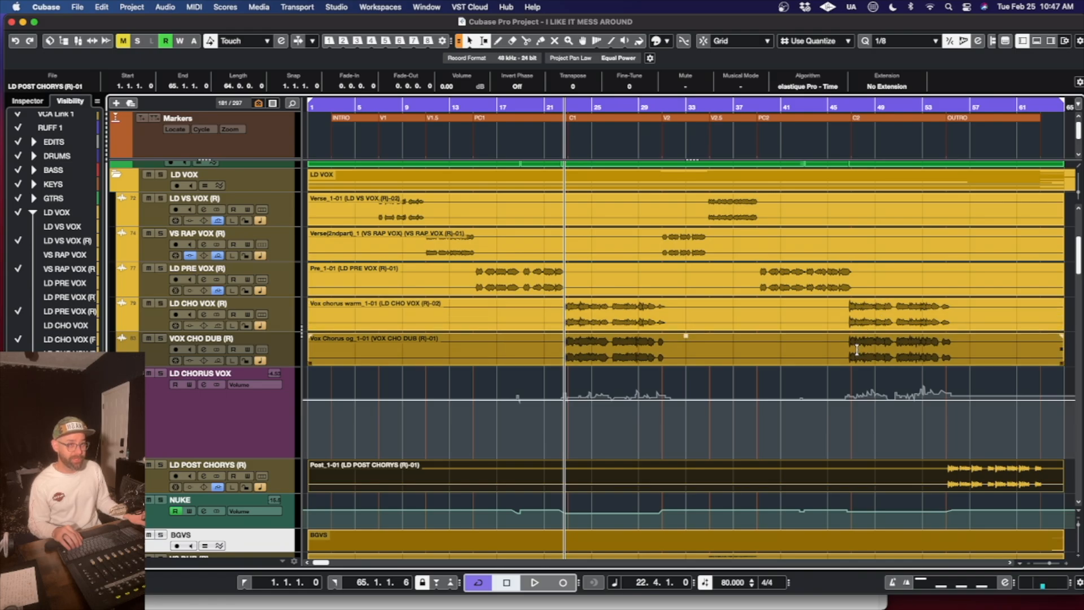
scroll(856, 350, "up", 5)
left_click(686, 449)
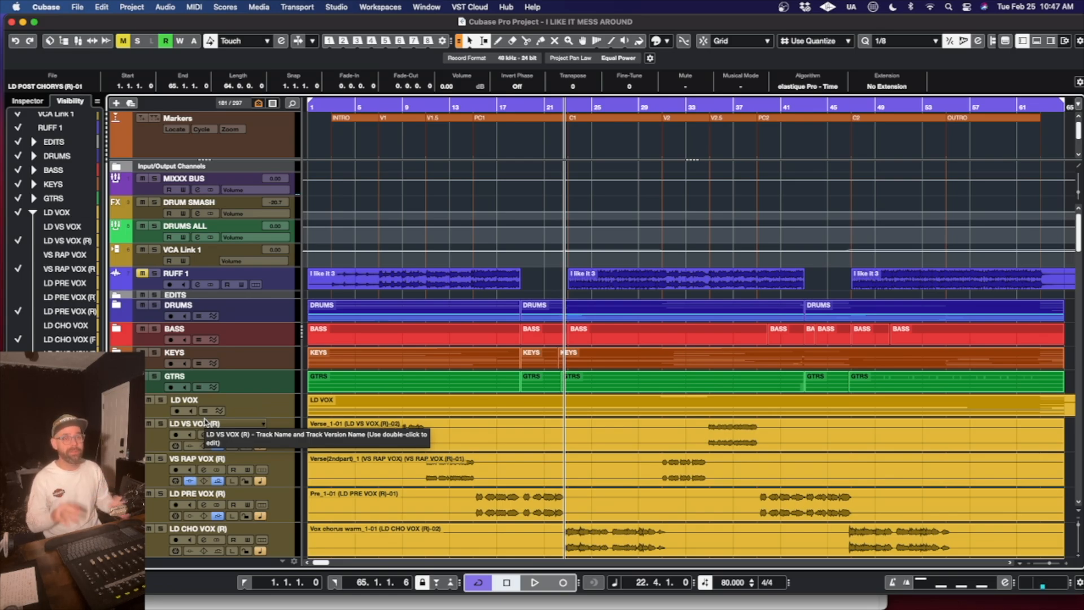
scroll(581, 452, "down", 1)
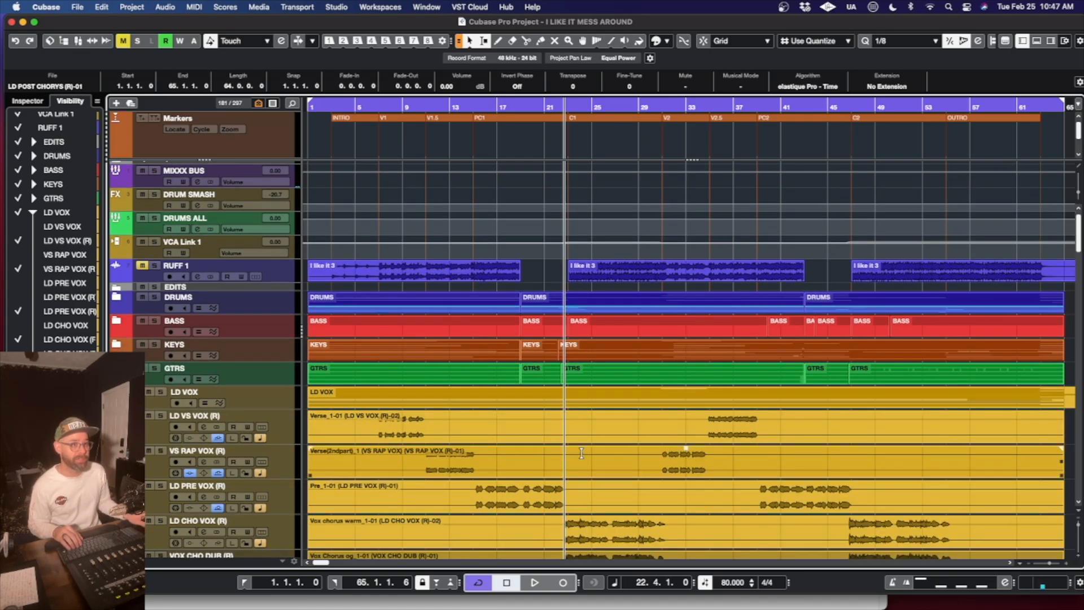
left_click(117, 391)
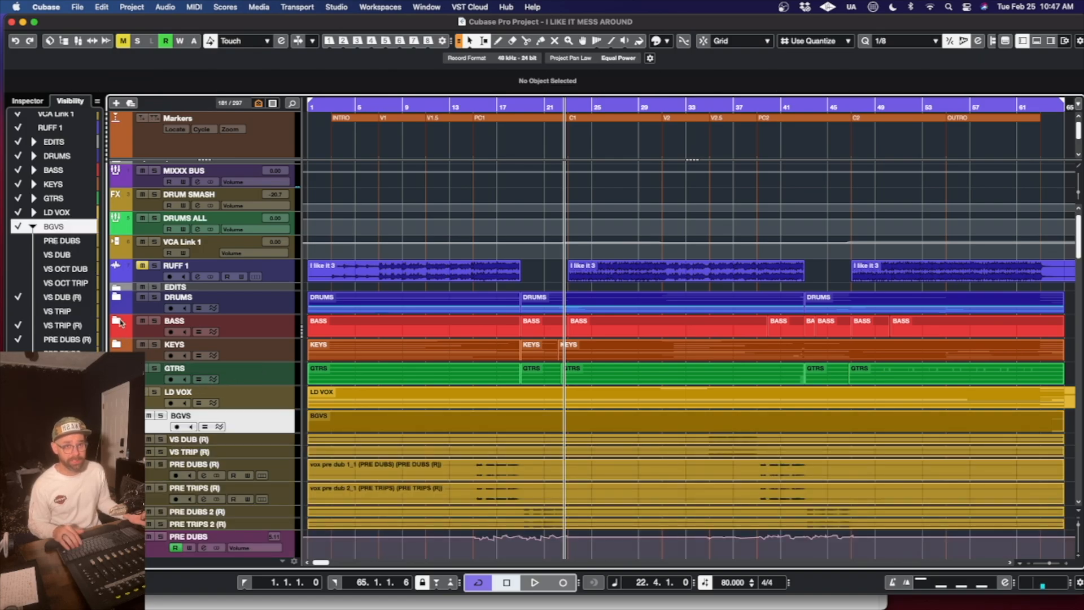
left_click(116, 321)
left_click(117, 322)
left_click(117, 416)
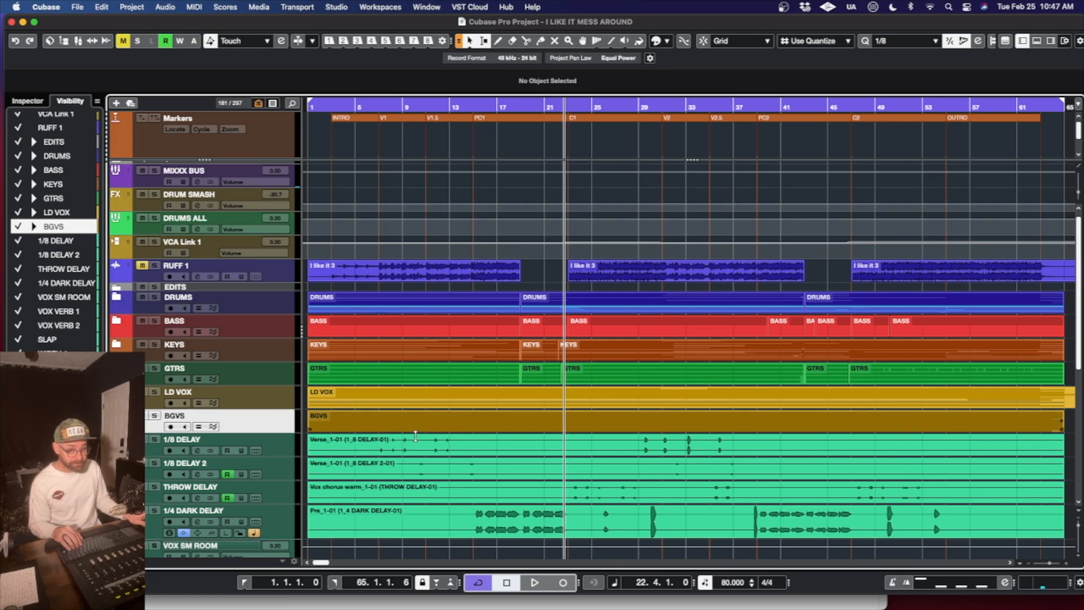
- Expand the BASS folder and bounce all events on the BASS track into one continuous event, replacing the originals
key("g")
key("h")
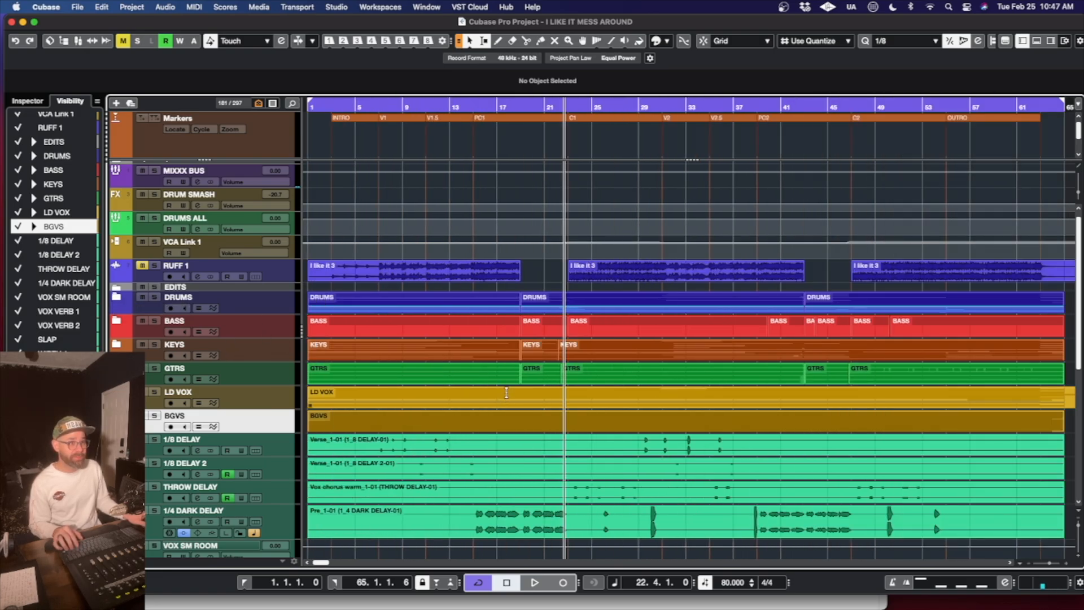
left_click(115, 321)
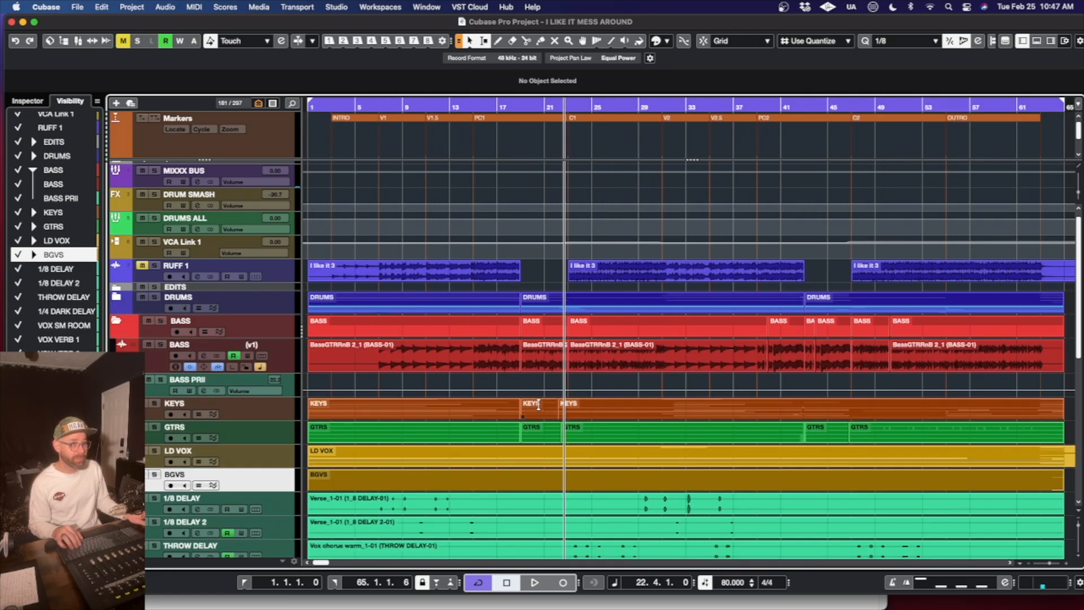
scroll(762, 366, "right", 5)
left_click_drag(762, 366, 192, 353)
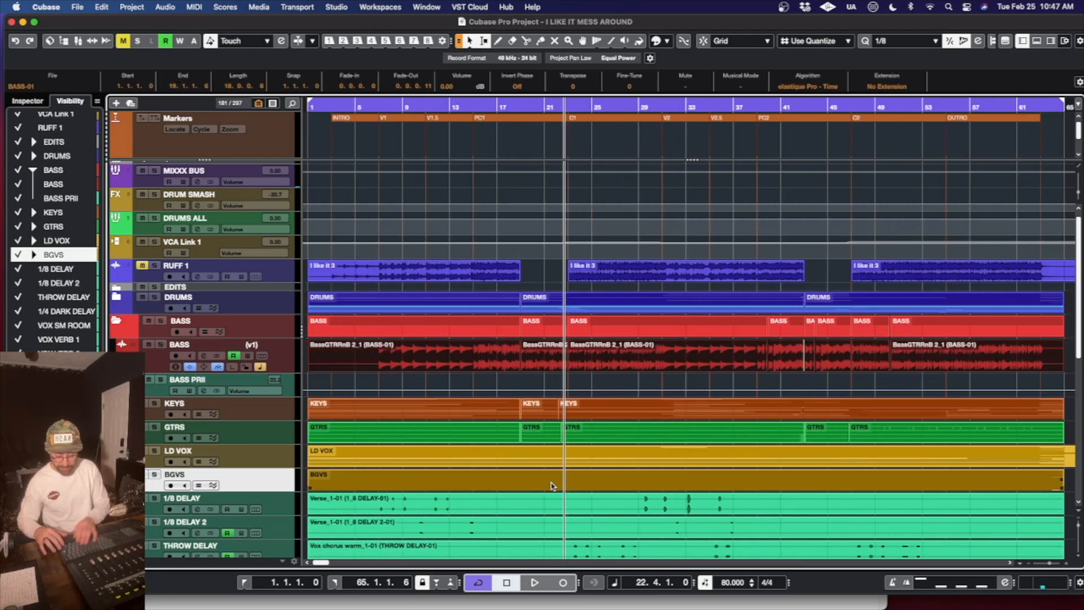
key("alt+b")
key("Return")
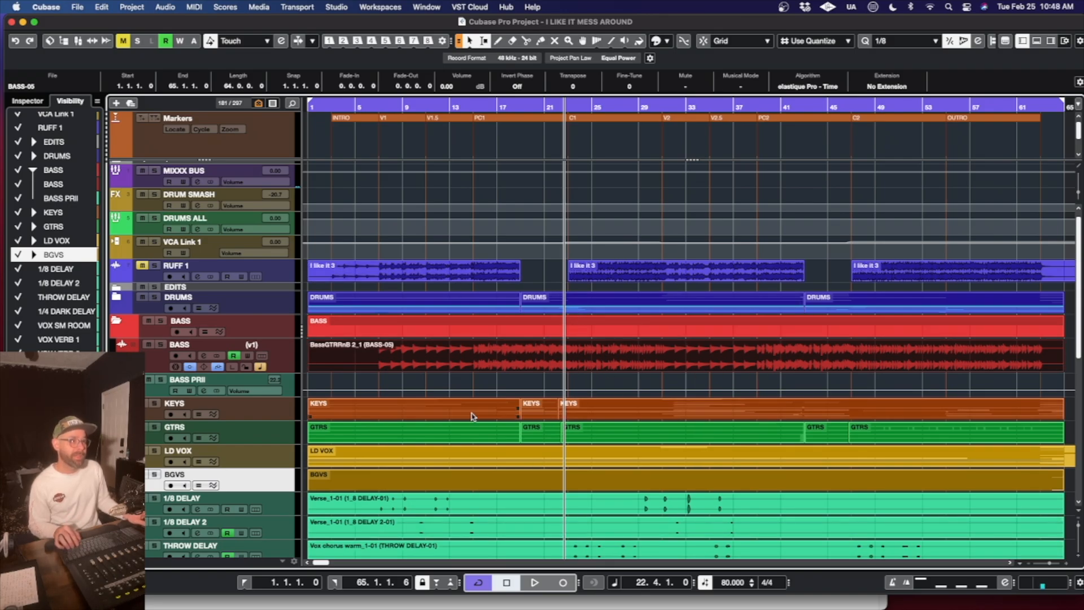
- Delete the part of the LD VOX folder's events that extends past bar 65, trimming it closely at the bar line
scroll(481, 406, "right", 3)
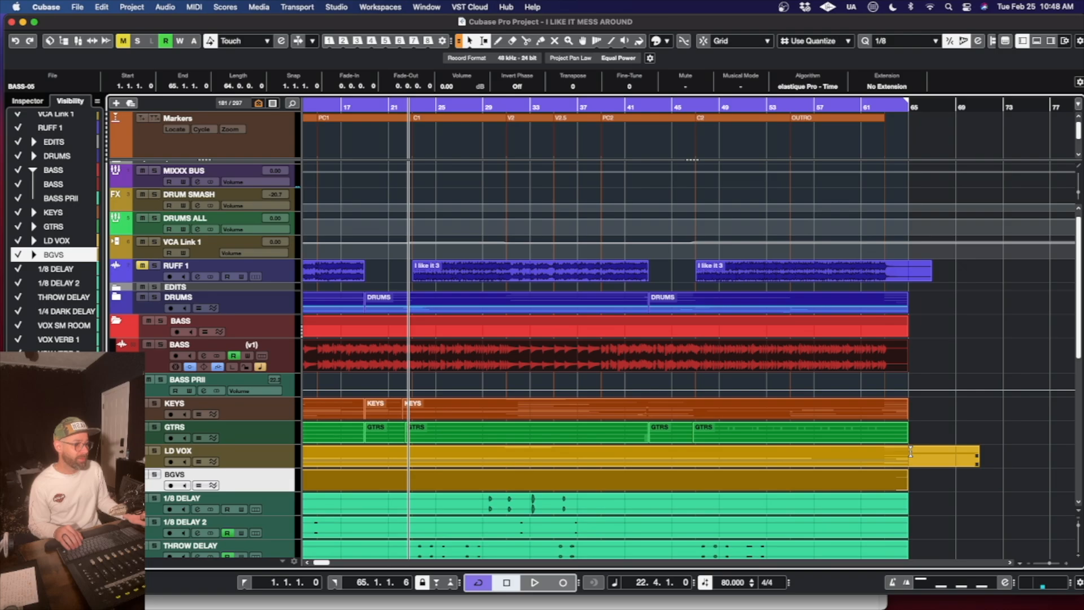
left_click_drag(910, 452, 1019, 465)
key("Delete")
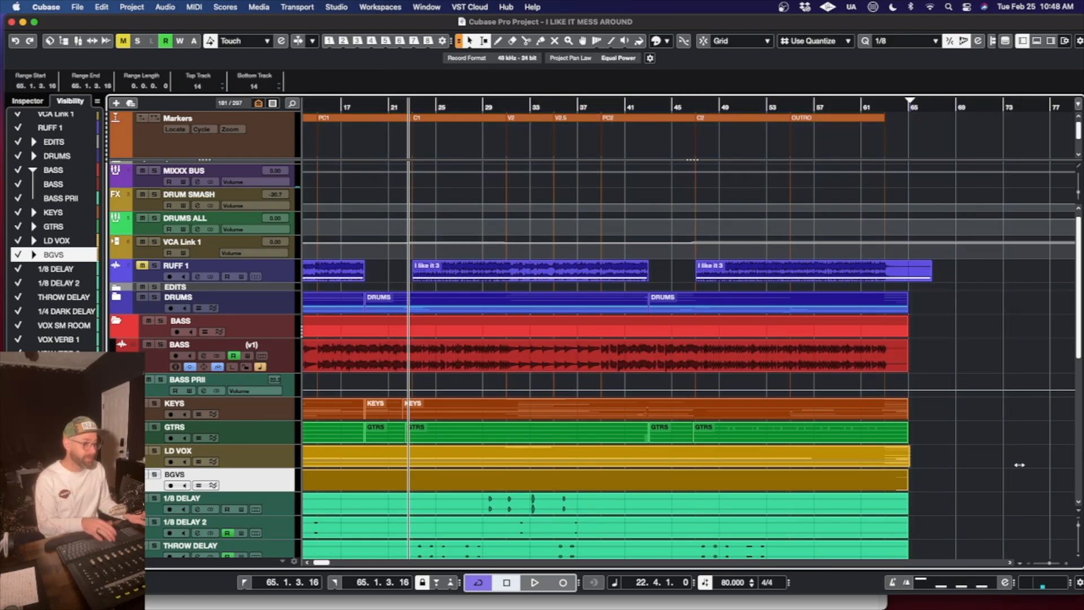
key("h")
key("h")
key("h")
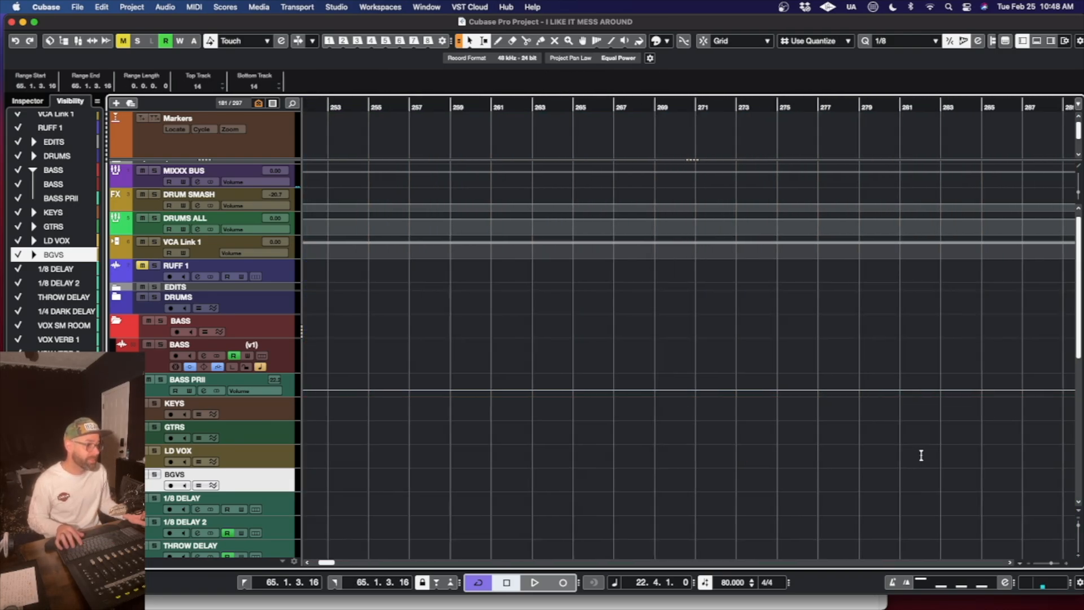
left_click_drag(453, 452, 489, 458)
key("Delete")
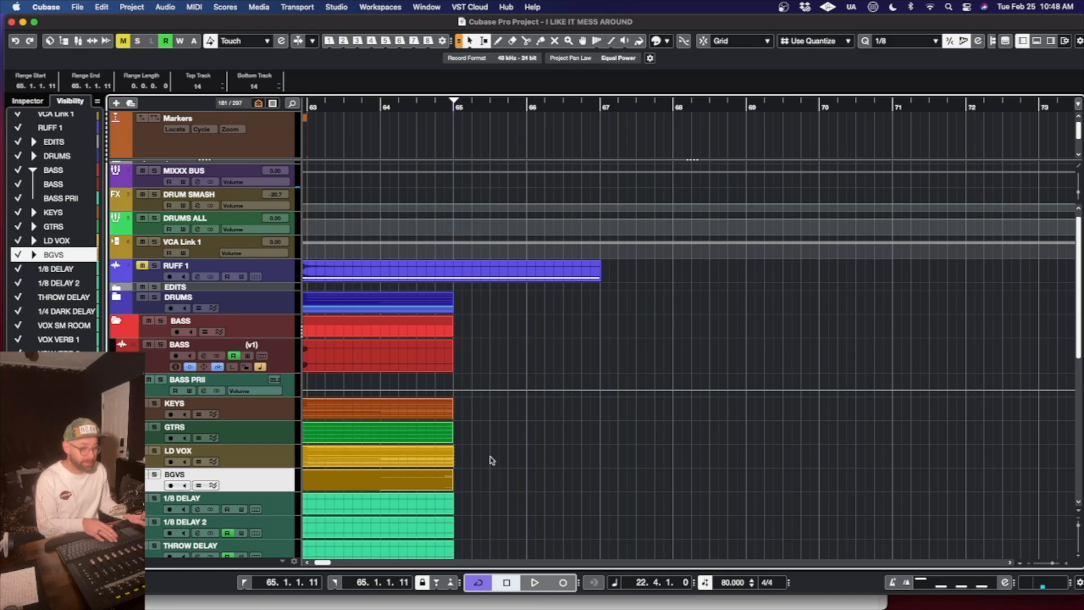
- Delete the part of the RUFF 1 event that extends past bar 65
left_click(446, 270)
left_click_drag(454, 265, 660, 304)
key("Delete")
- Collapse the BASS folder and expand the GTRS folder, with the whole song from bar 1 to bar 65 in view
scroll(530, 338, "left", 15)
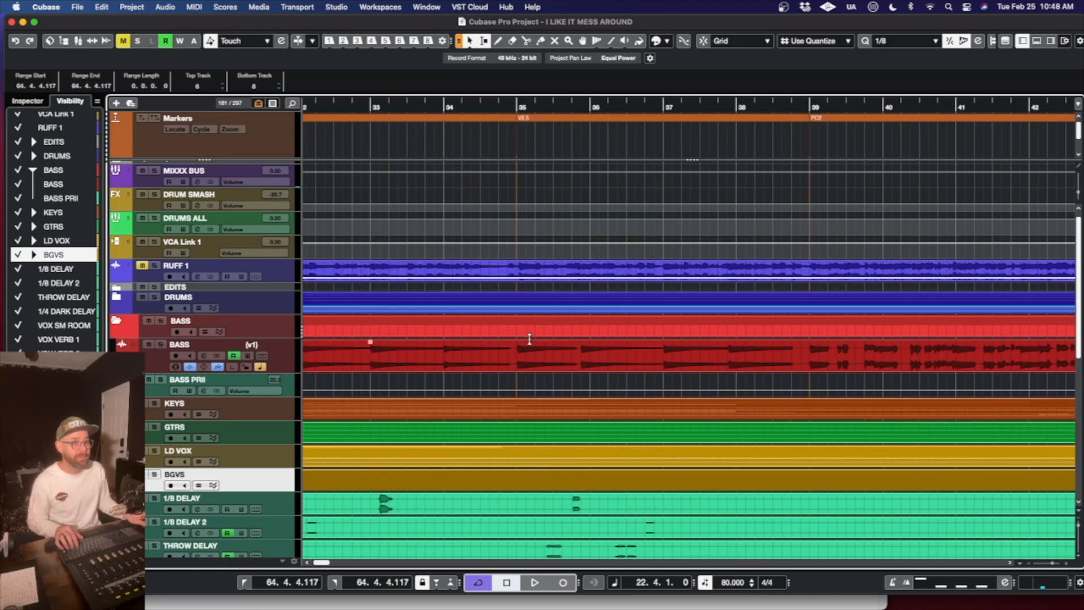
key("g")
key("g")
key("g")
key("g")
key("g")
key("g")
key("g")
key("g")
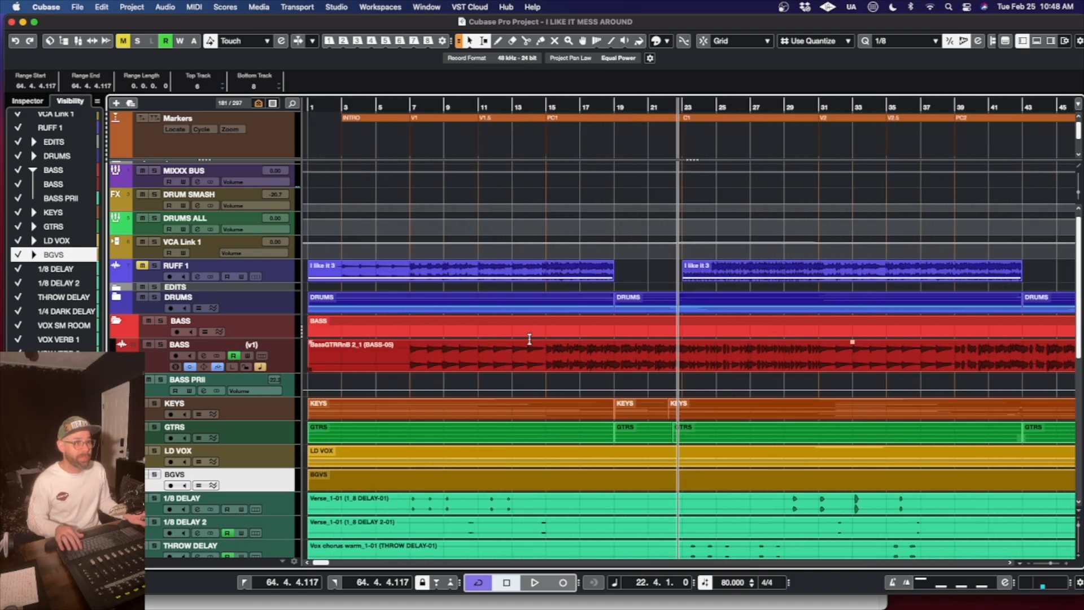
key("g")
key("g")
key("g")
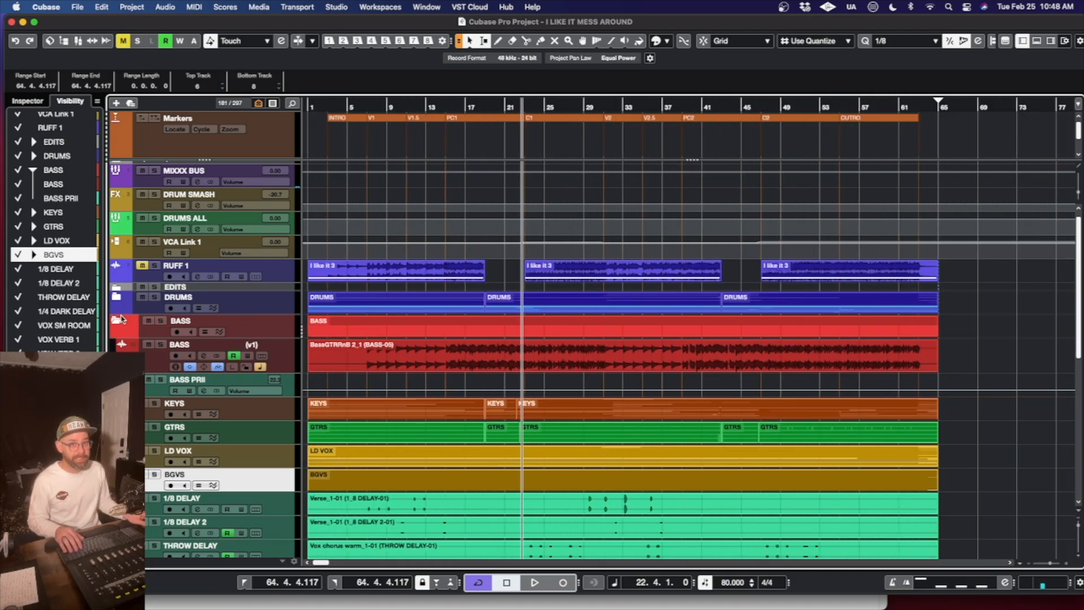
left_click(117, 320)
left_click(116, 367)
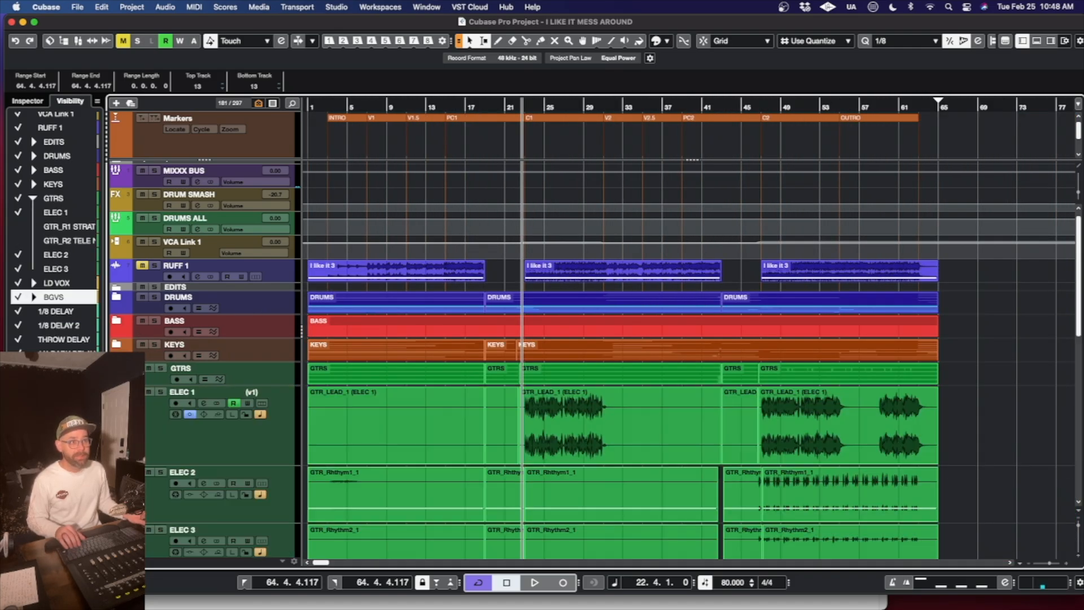
- Bounce all ELEC 1, ELEC 2 and ELEC 3 events into one continuous event per track, replacing the originals, and collapse the GTRS folder
scroll(886, 487, "down", 1)
scroll(950, 454, "down", 4)
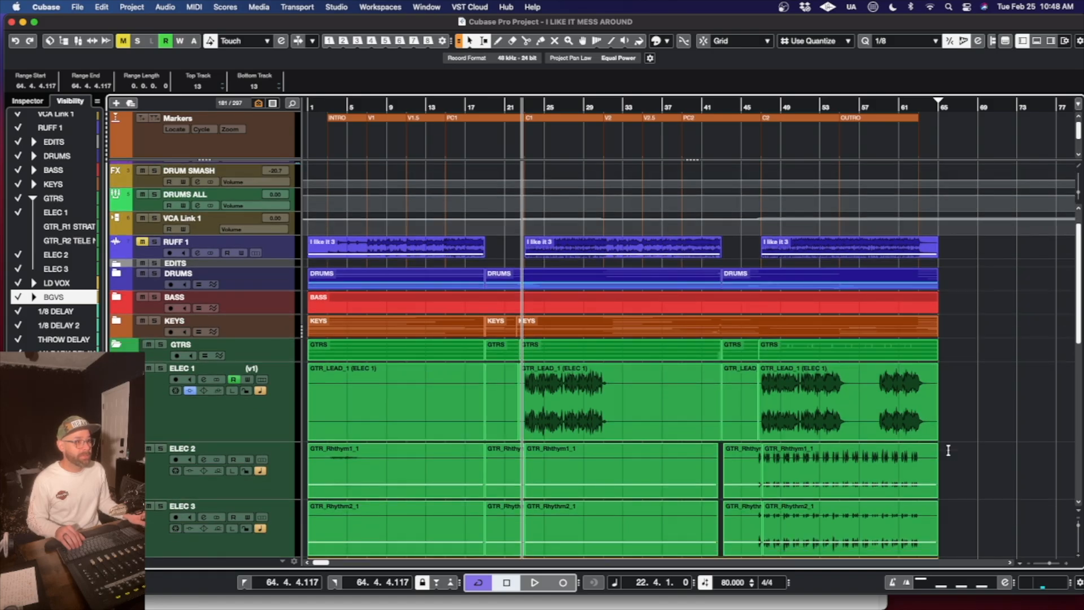
left_click_drag(949, 346, 308, 463)
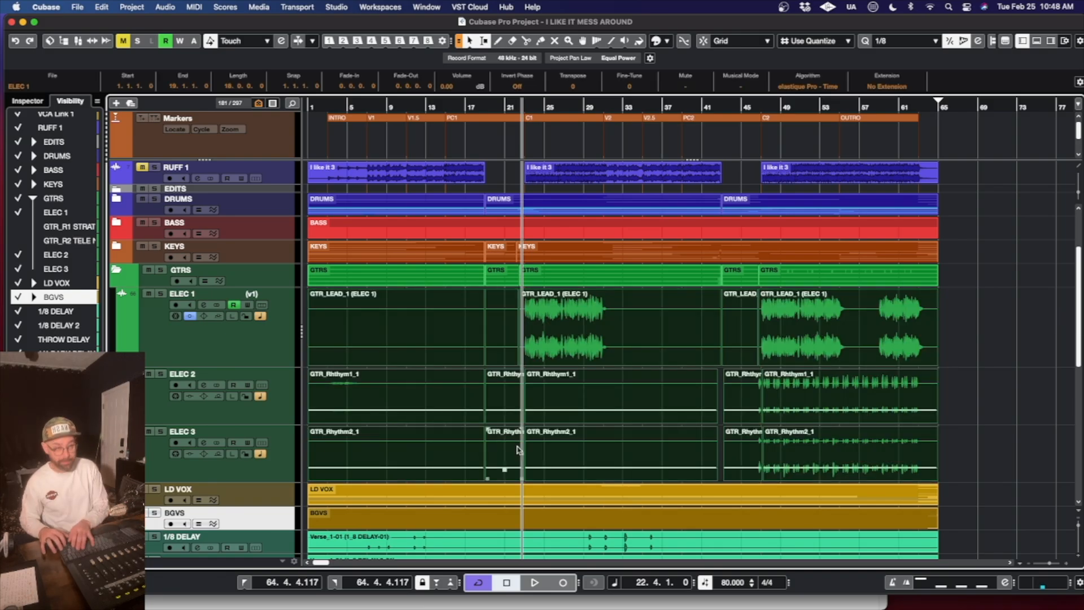
key("super+b")
key("Return")
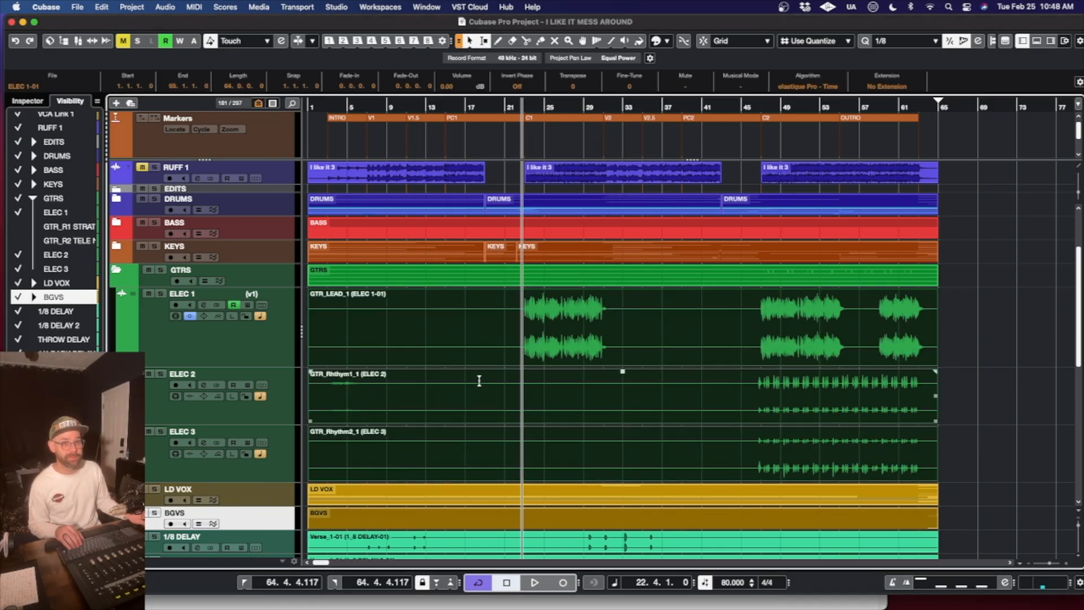
left_click(117, 270)
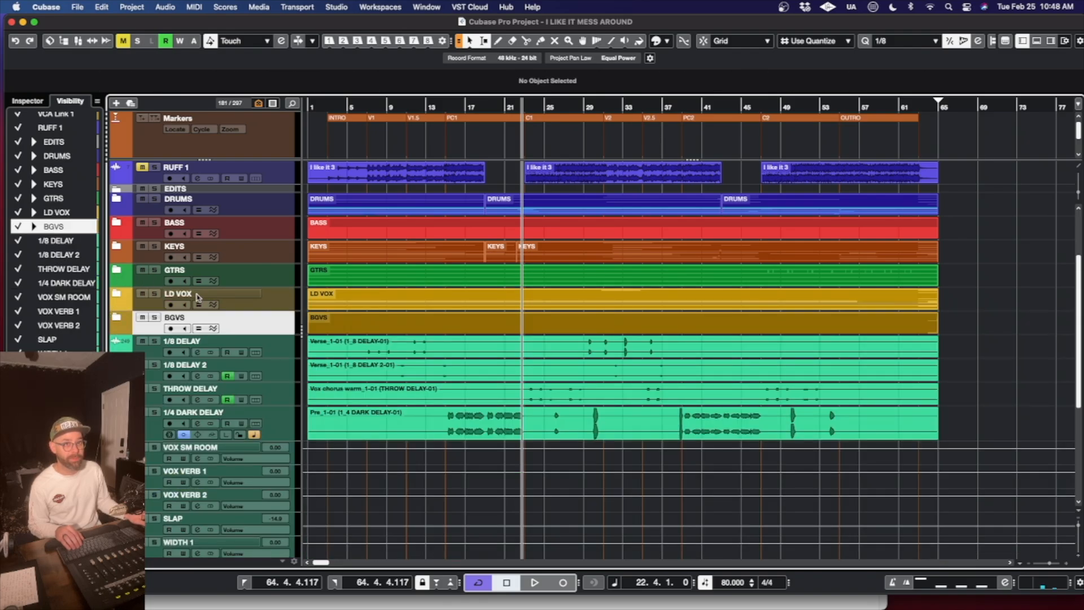
- Expand the KEYS folder and bounce all events on its tracks into one event per track, replacing the originals
scroll(197, 298, "up", 2)
left_click(116, 289)
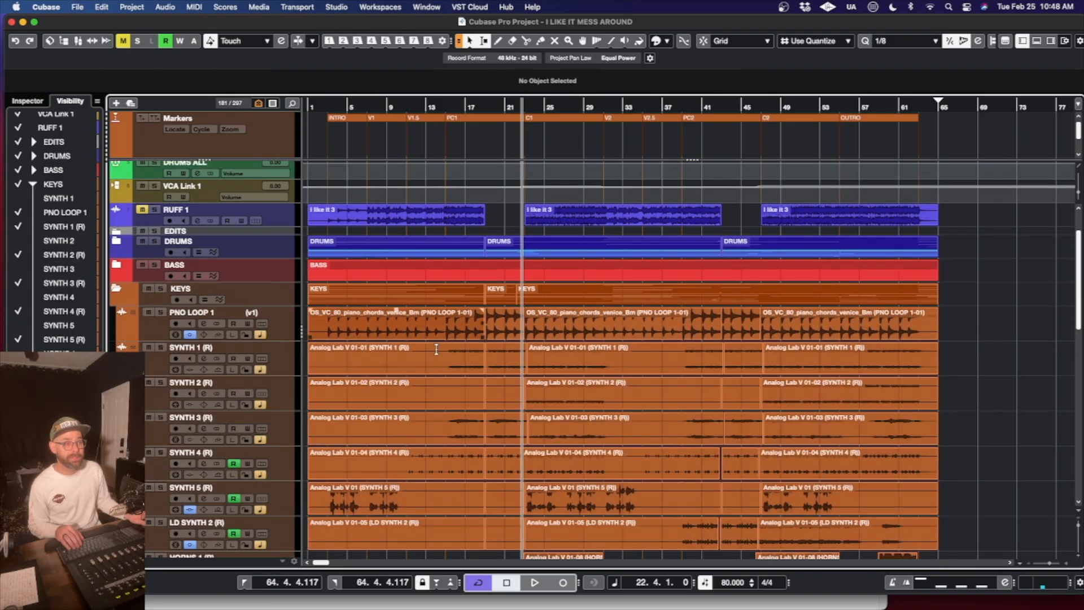
left_click_drag(946, 332, 331, 314)
key("b")
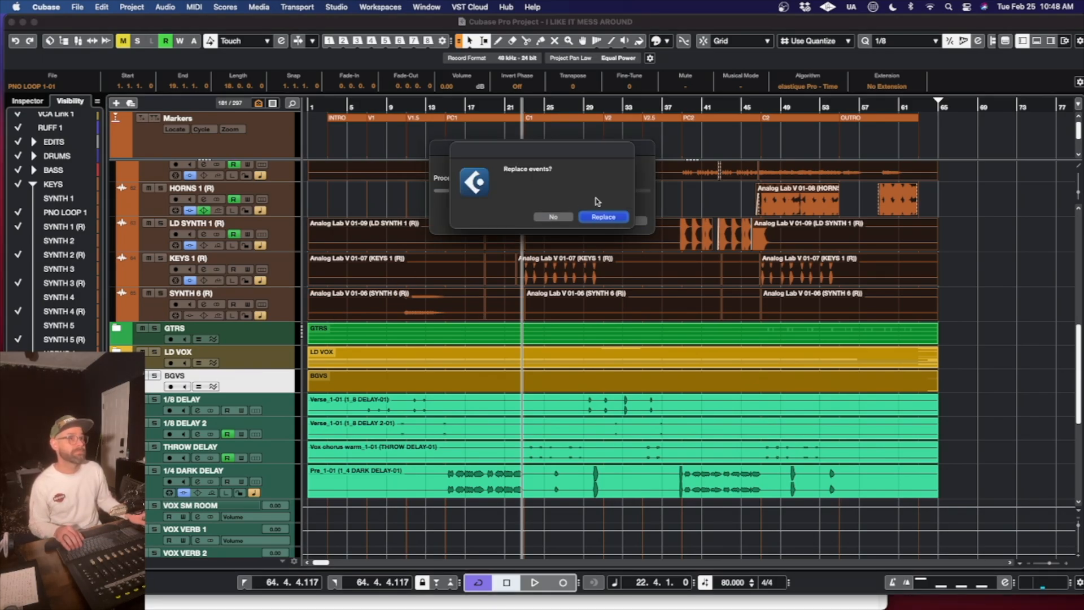
left_click(607, 219)
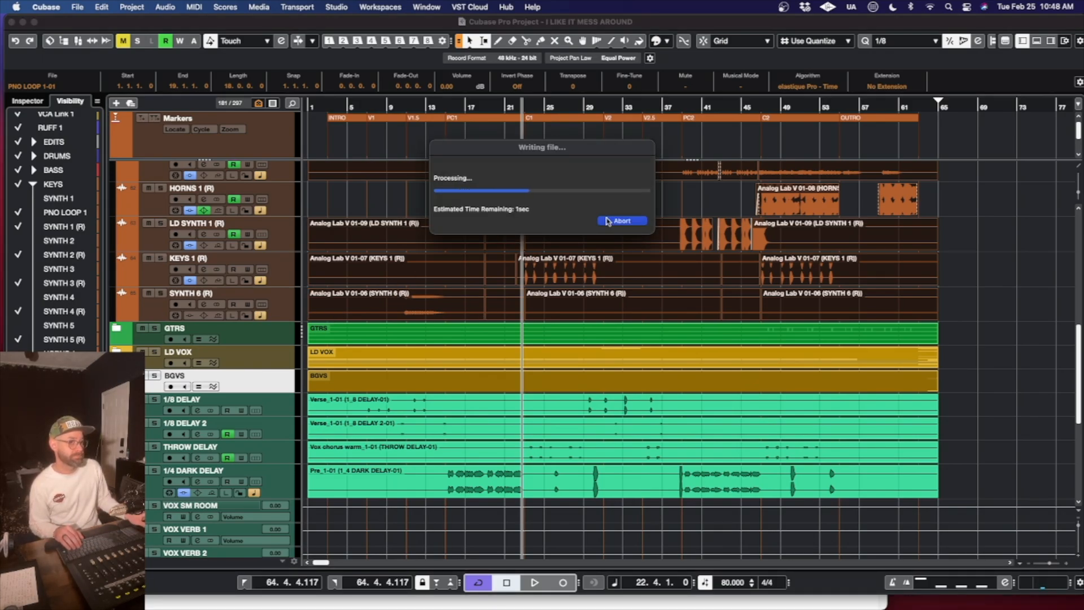
- Select the range from bar 1 to bar 65 on the HORNS 1 (R) track and bounce it into one continuous event, replacing the original
scroll(648, 339, "up", 5)
scroll(648, 339, "down", 2)
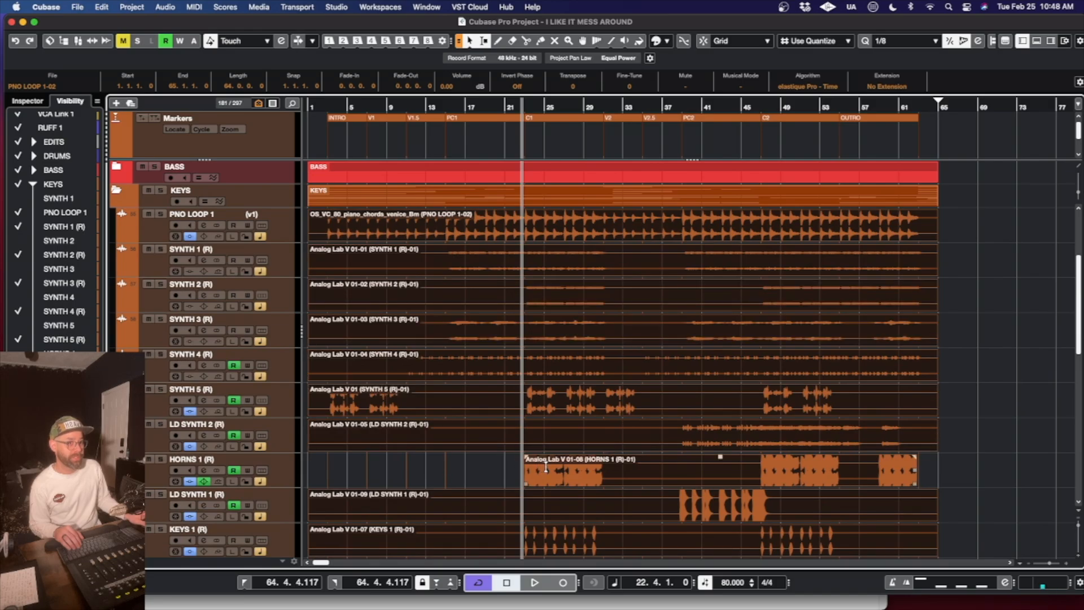
left_click(935, 469)
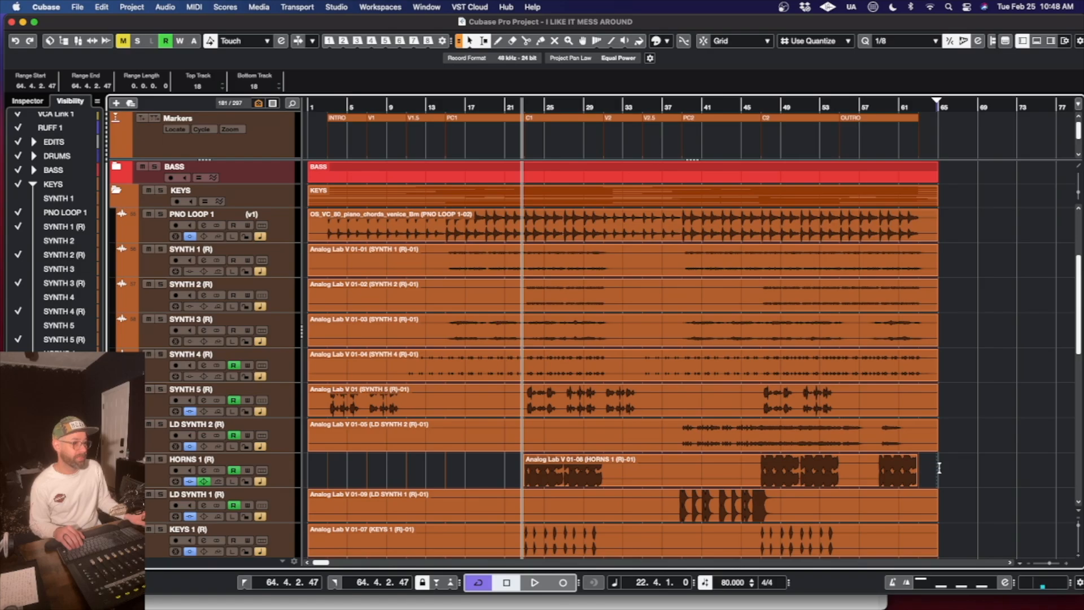
key("h")
key("h")
key("h")
scroll(937, 469, "right", 15)
scroll(935, 470, "left", 5)
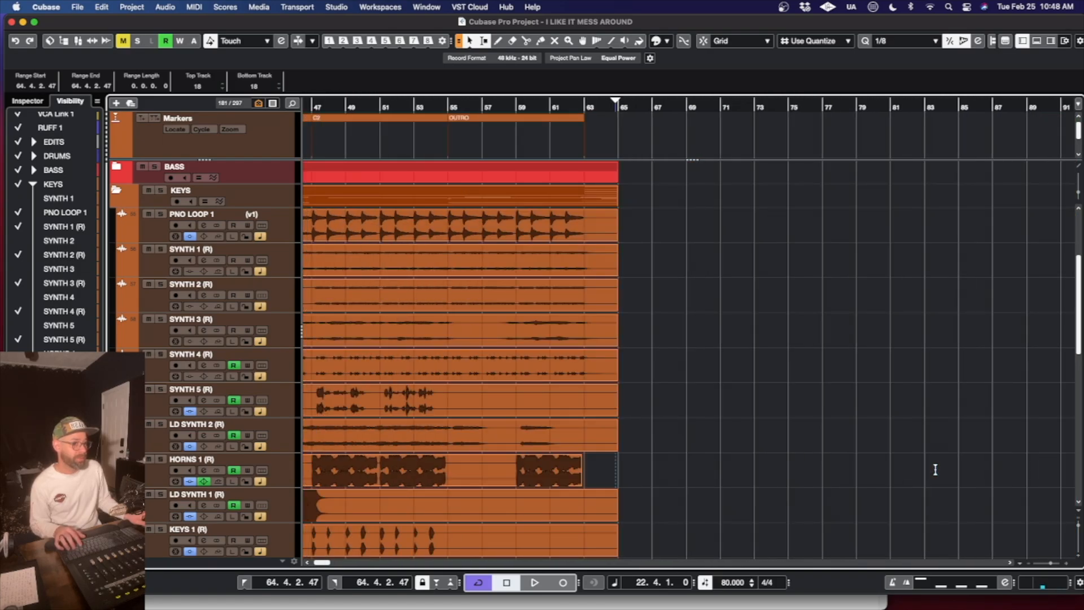
left_click_drag(619, 462, 161, 457)
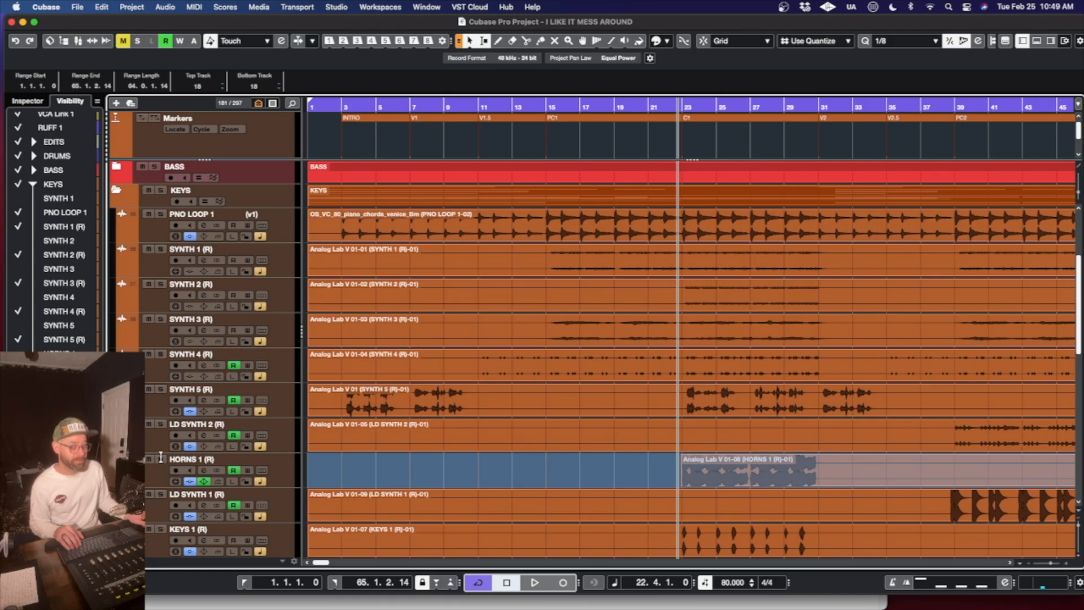
scroll(604, 480, "right", 20)
scroll(604, 480, "left", 15)
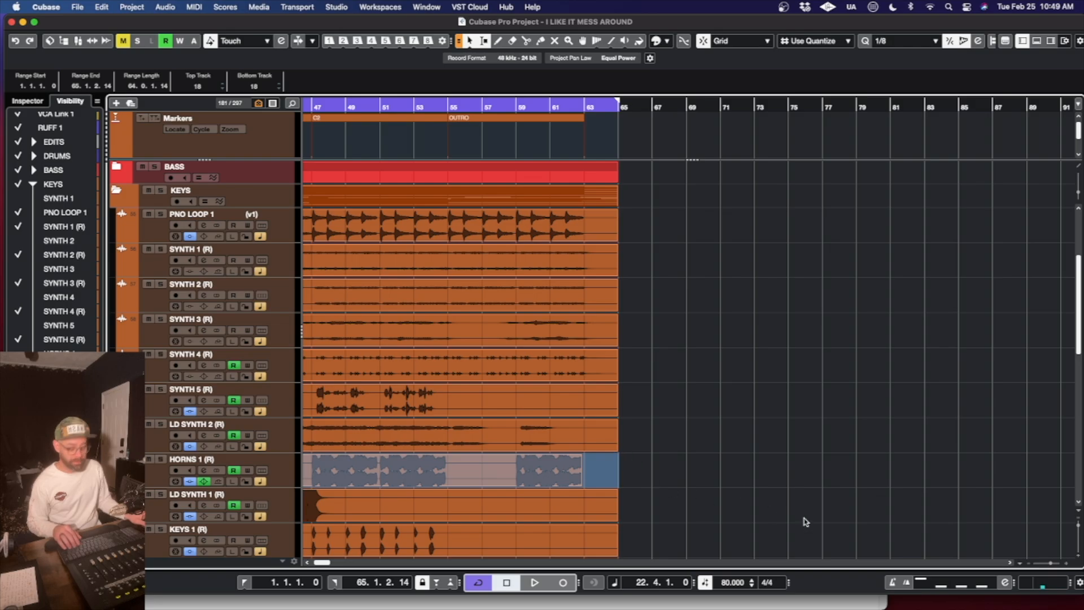
key("super+b")
key("Return")
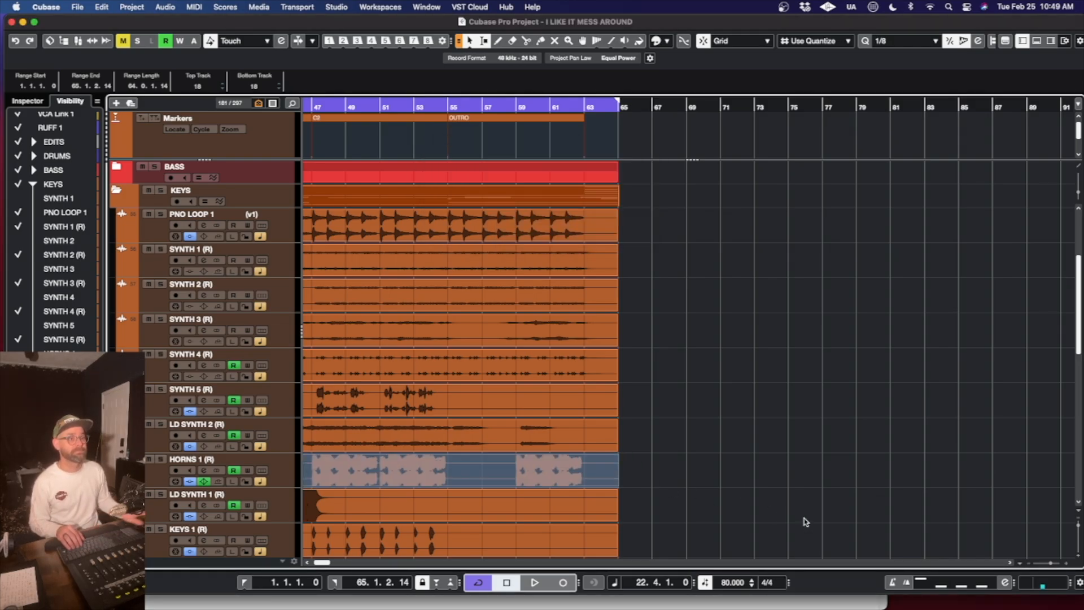
key("shift+f")
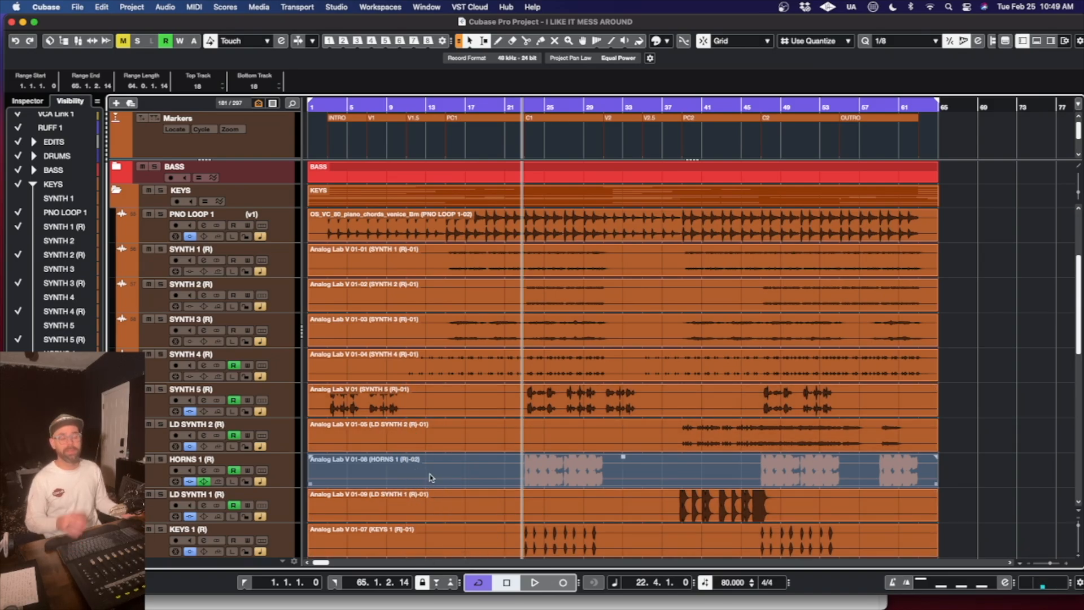
- Try shortening the SYNTH 6 (R) event to about bar 17, and extend its end back to bar 65
left_click(532, 442)
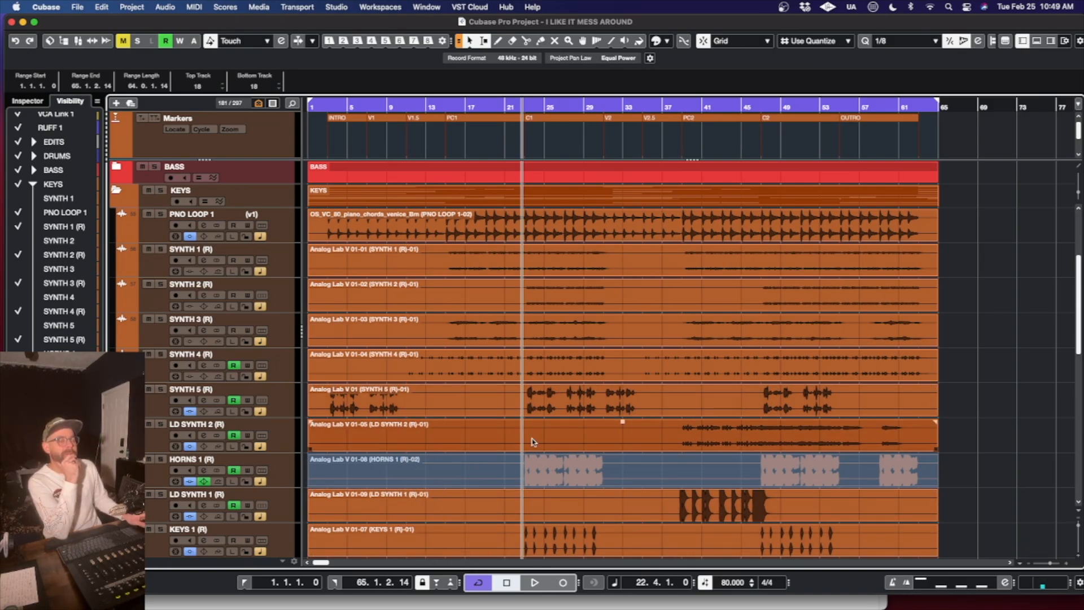
left_click(614, 485)
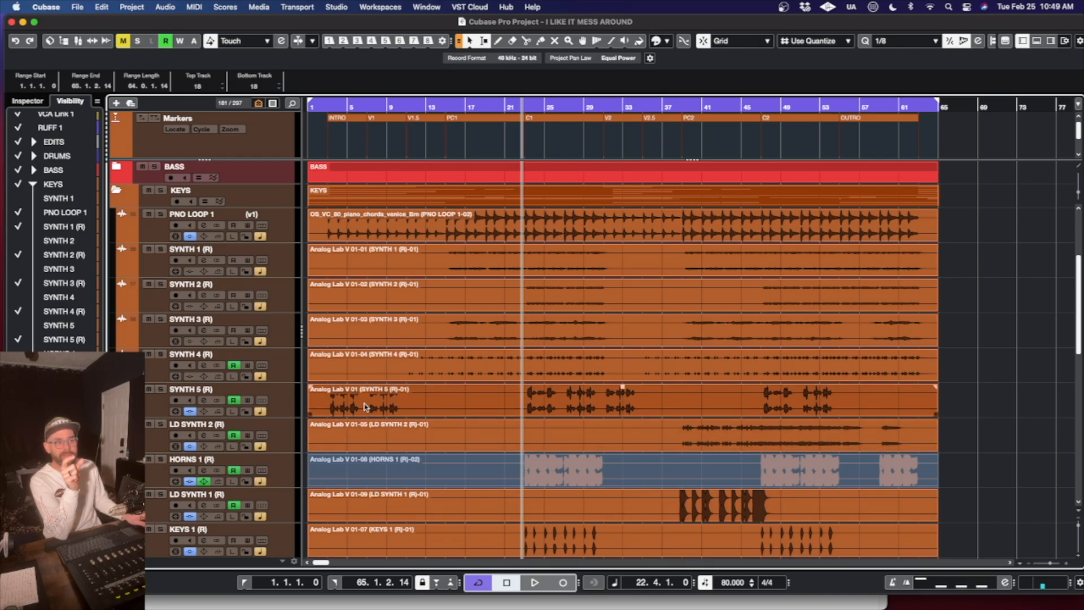
scroll(398, 380, "down", 3)
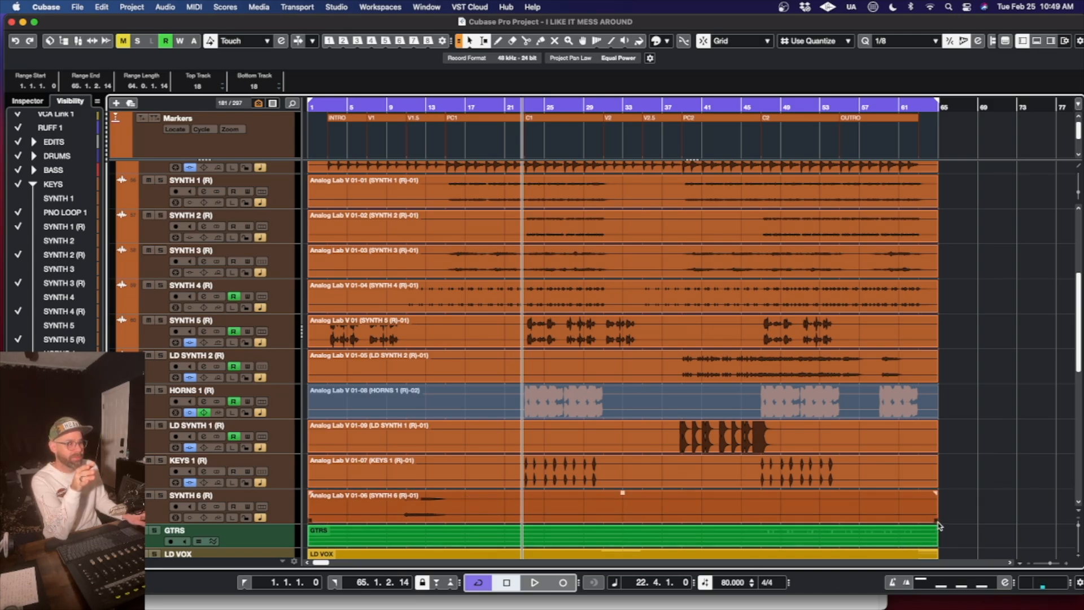
left_click_drag(935, 521, 472, 520)
left_click(518, 500)
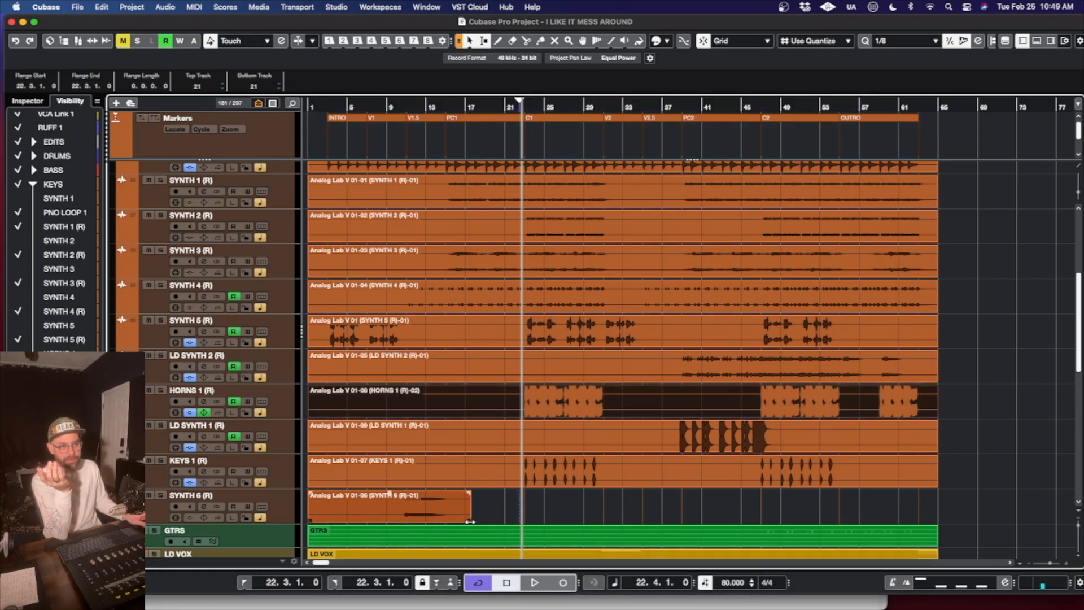
left_click_drag(470, 521, 937, 522)
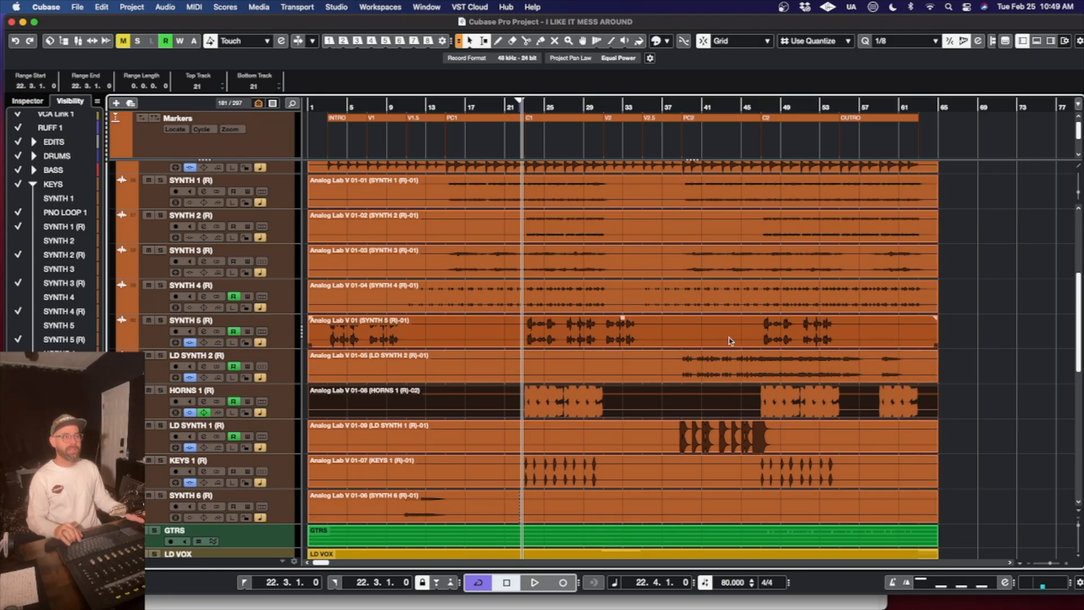
- Look over the consolidated KEYS tracks and collapse the KEYS folder
scroll(621, 372, "up", 6)
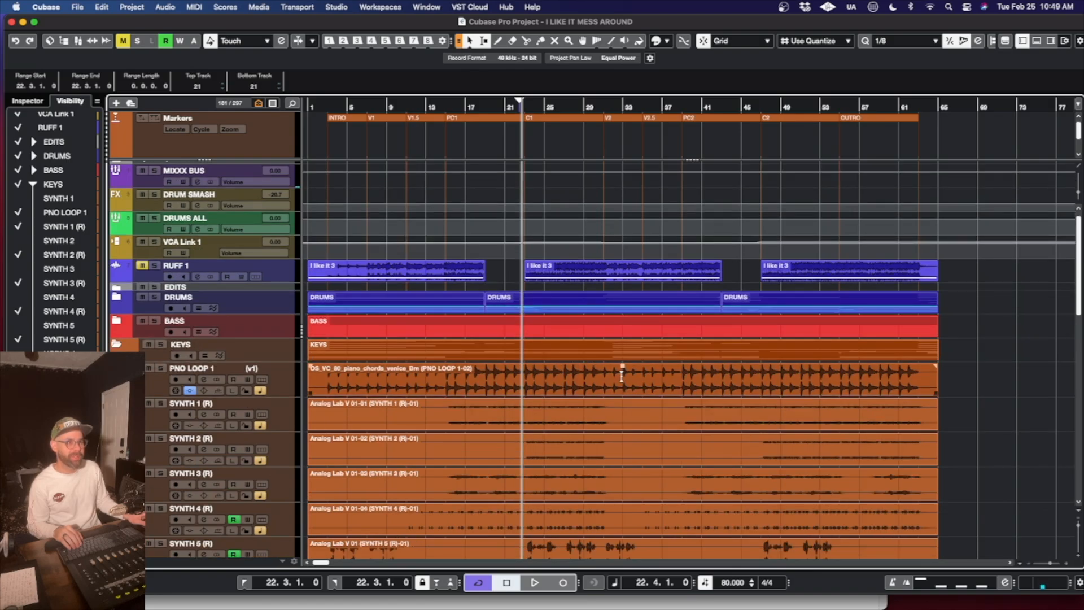
scroll(621, 375, "down", 1)
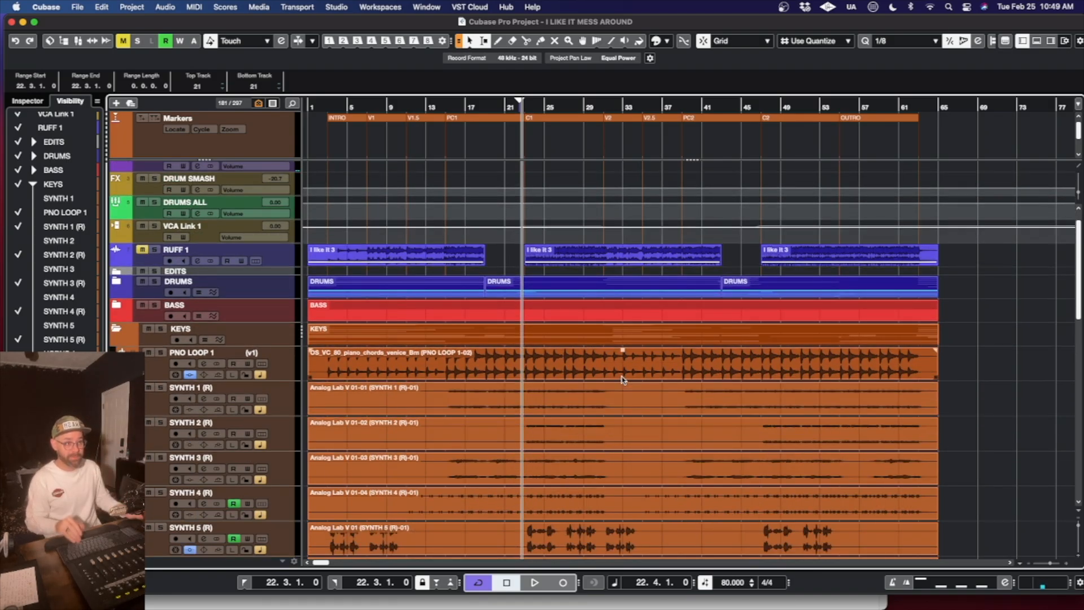
scroll(607, 440, "down", 2)
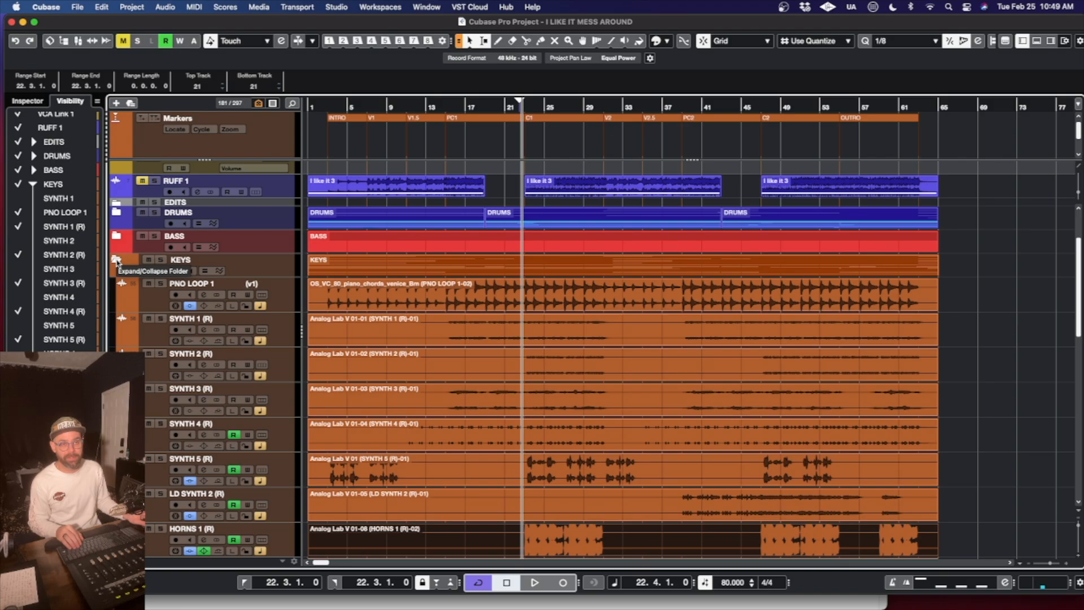
scroll(450, 360, "down", 3)
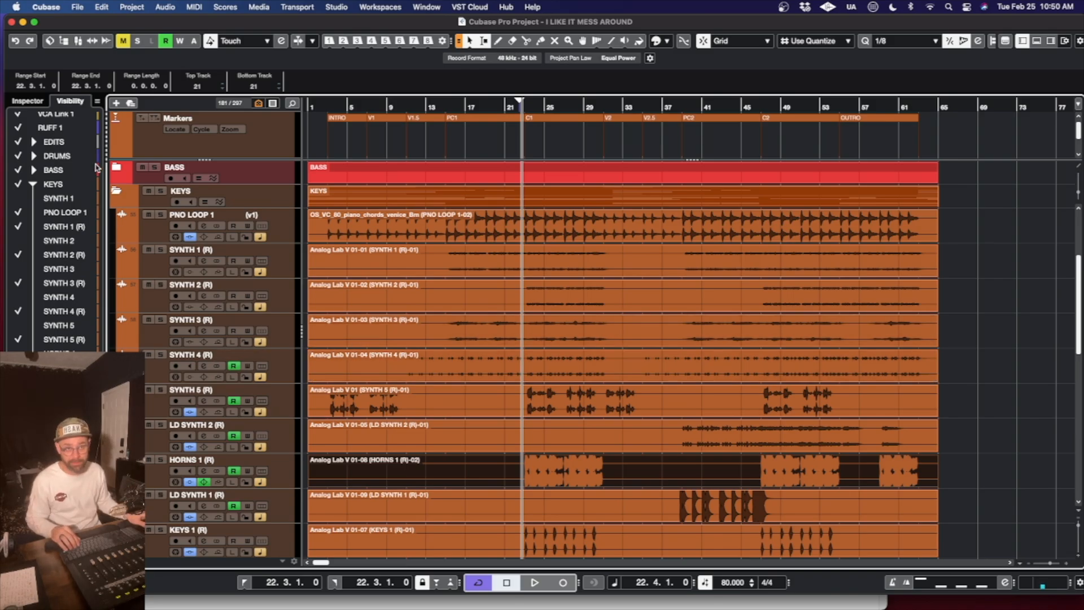
left_click(117, 192)
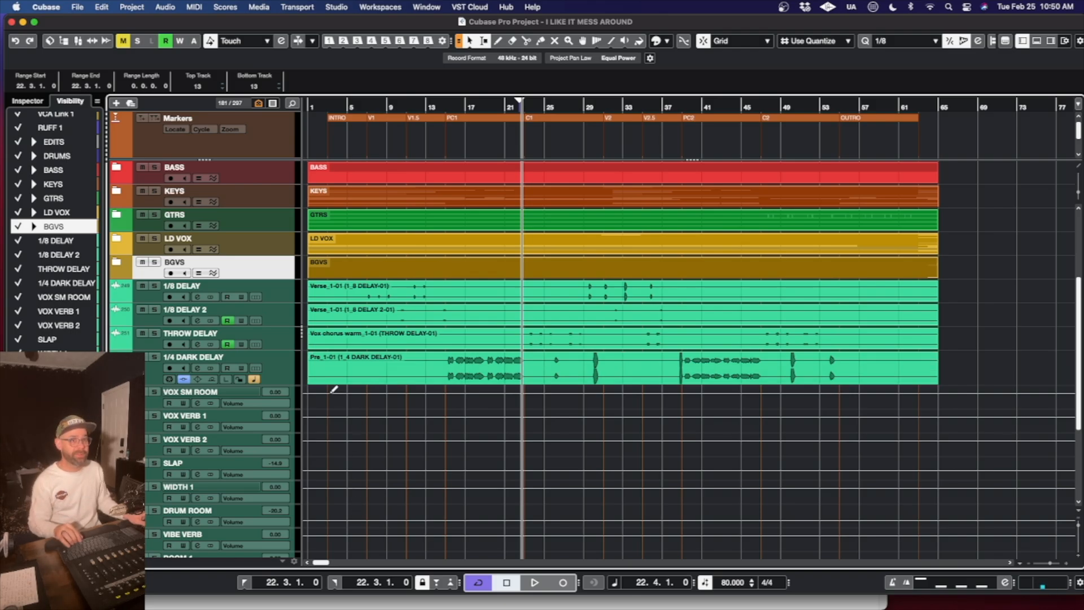
- Expand the DRUMS folder and open the MixConsole with the insert racks expanded at the drum channels
scroll(507, 411, "up", 3)
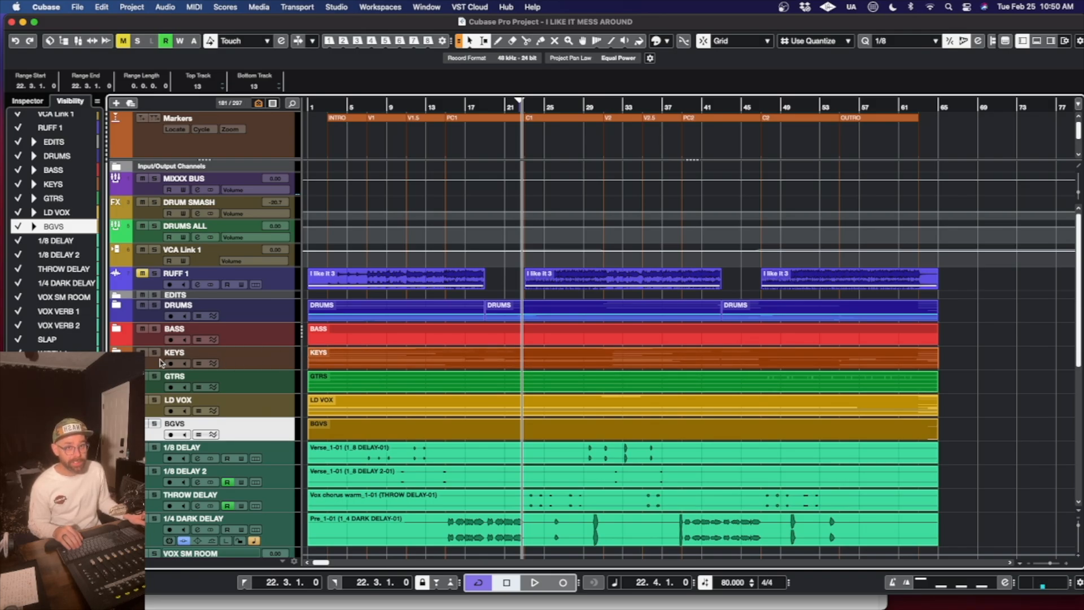
left_click(118, 306)
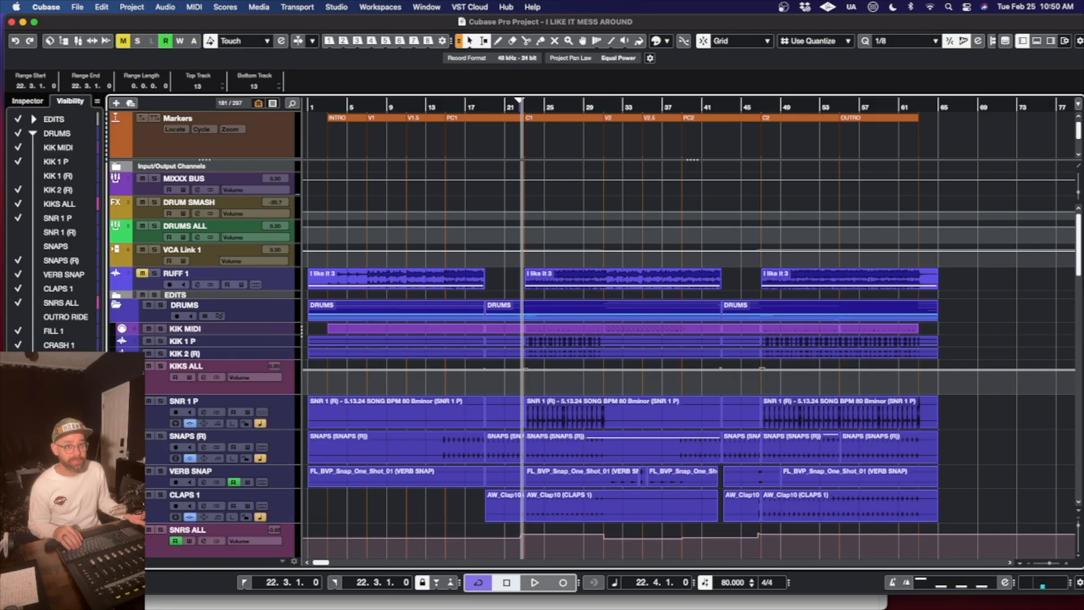
key("F3")
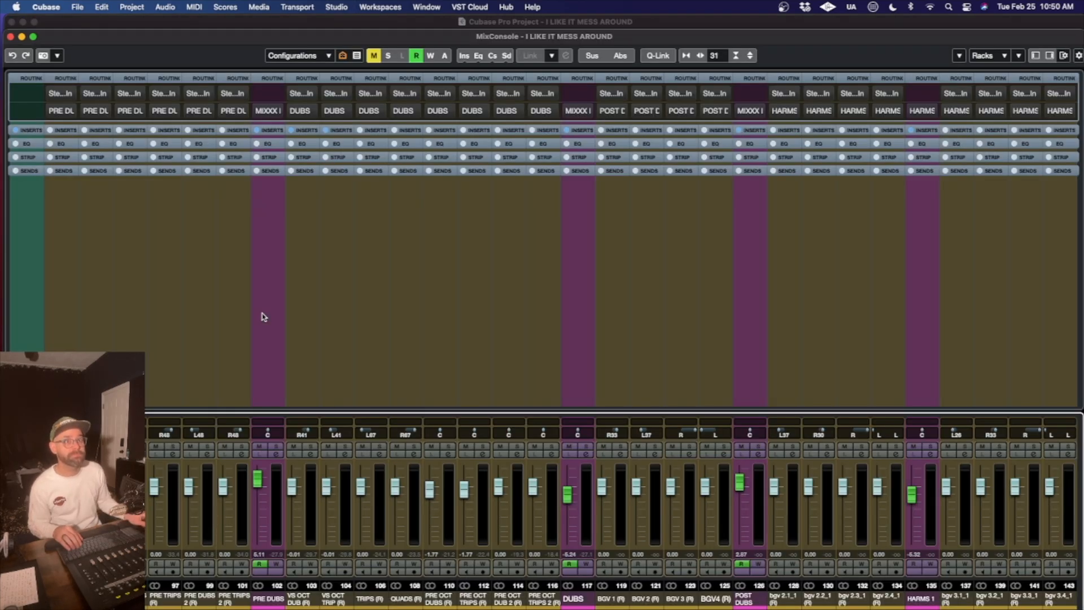
left_click(243, 136)
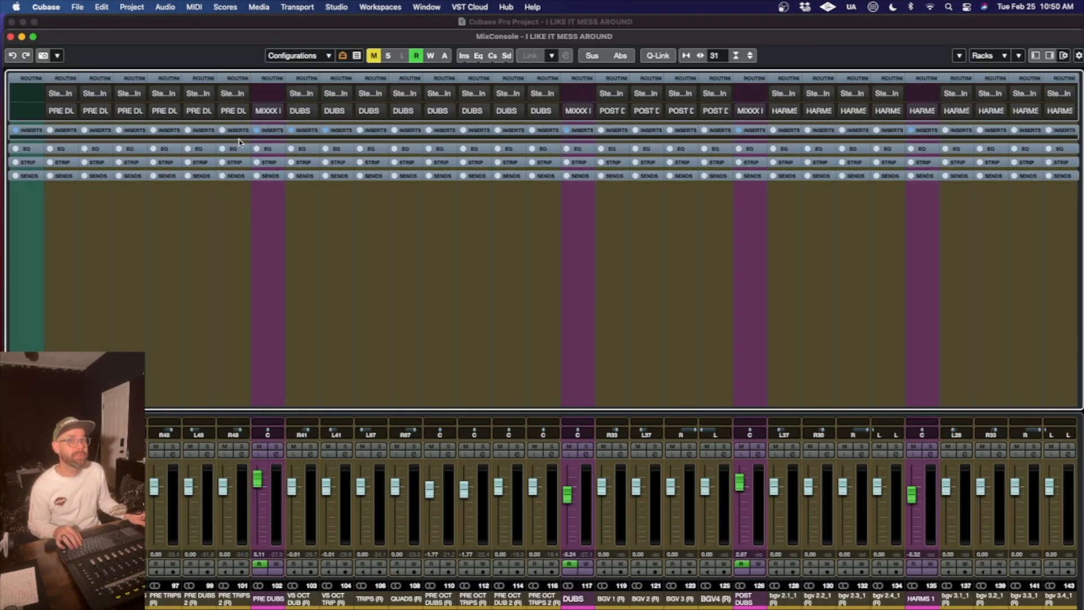
scroll(274, 590, "left", 10)
scroll(275, 590, "left", 15)
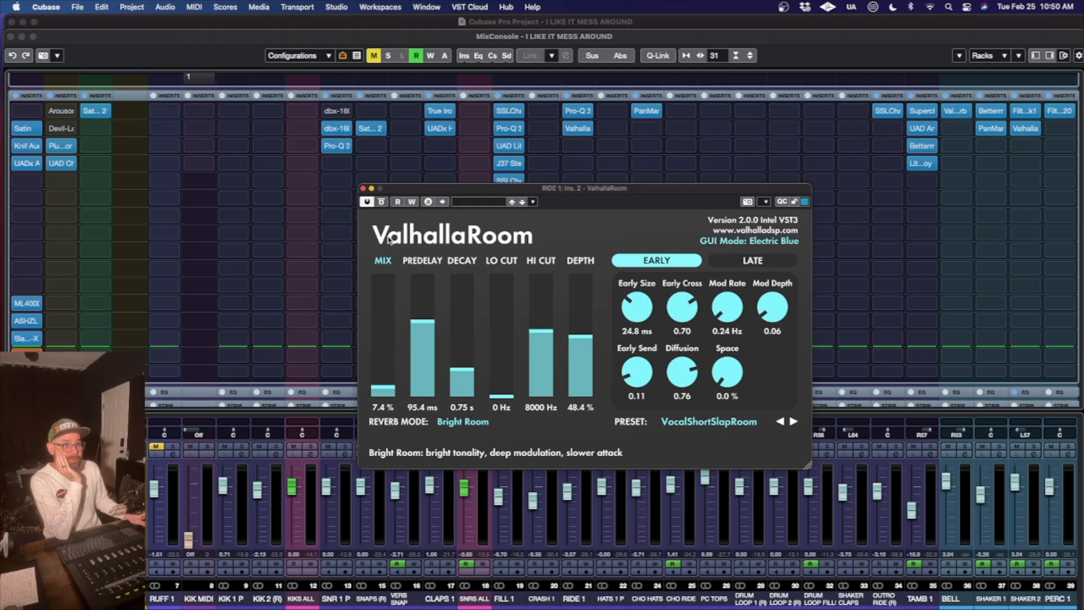
- Check the ValhallaRoom insert on RIDE 1 and the J37 insert on FILL 1, closing their plug-in windows
left_click(363, 189)
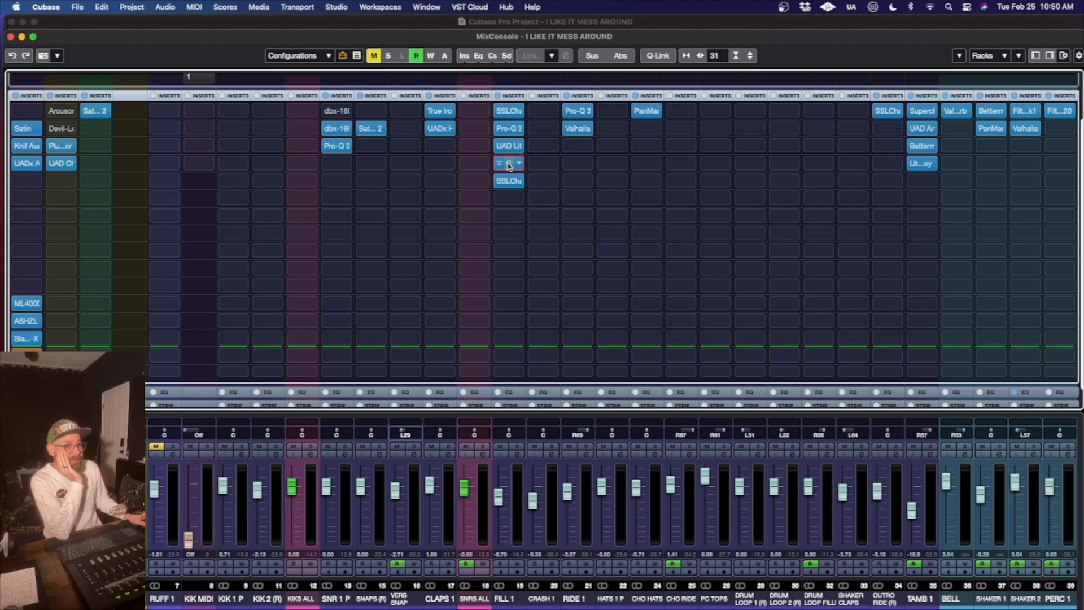
left_click(508, 163)
left_click(336, 78)
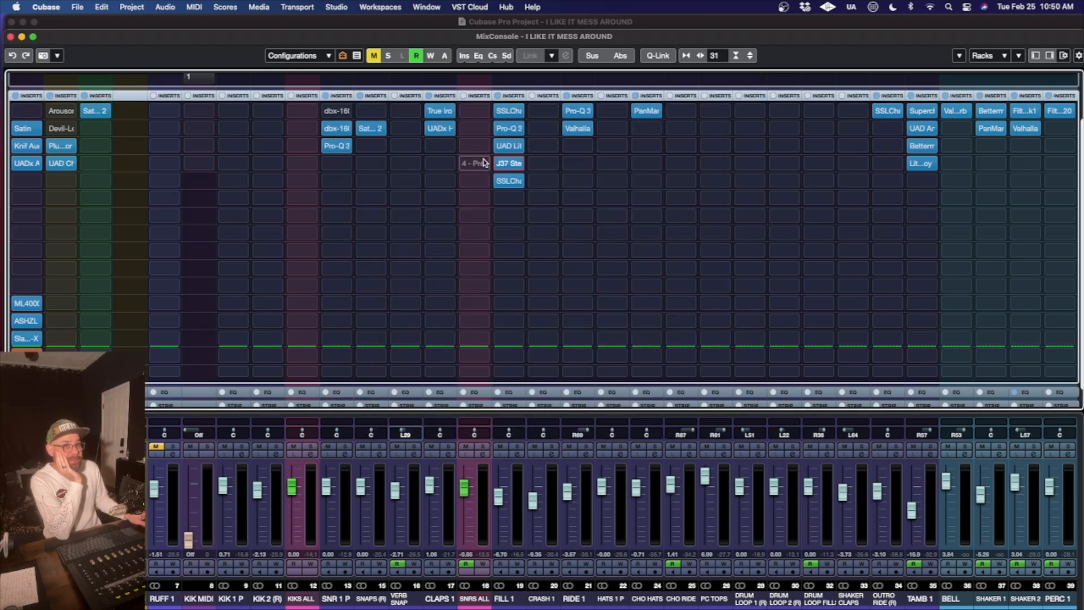
- Check the Little Labs VOG insert on FILL 1 and the Bettermaker BM60 insert on TAMB 1, closing their plug-in windows
left_click(508, 145)
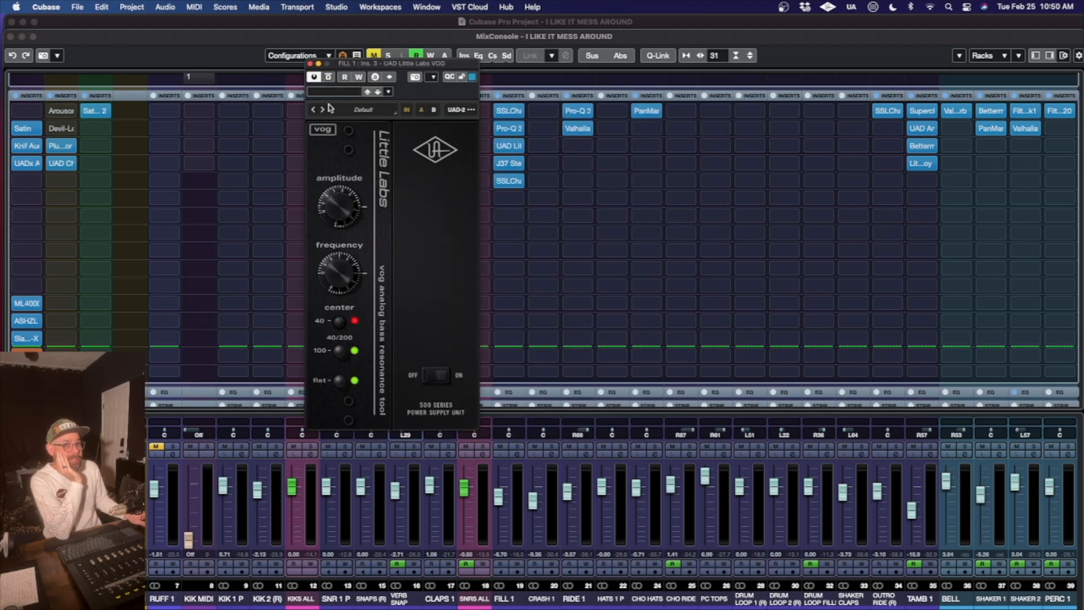
left_click(311, 64)
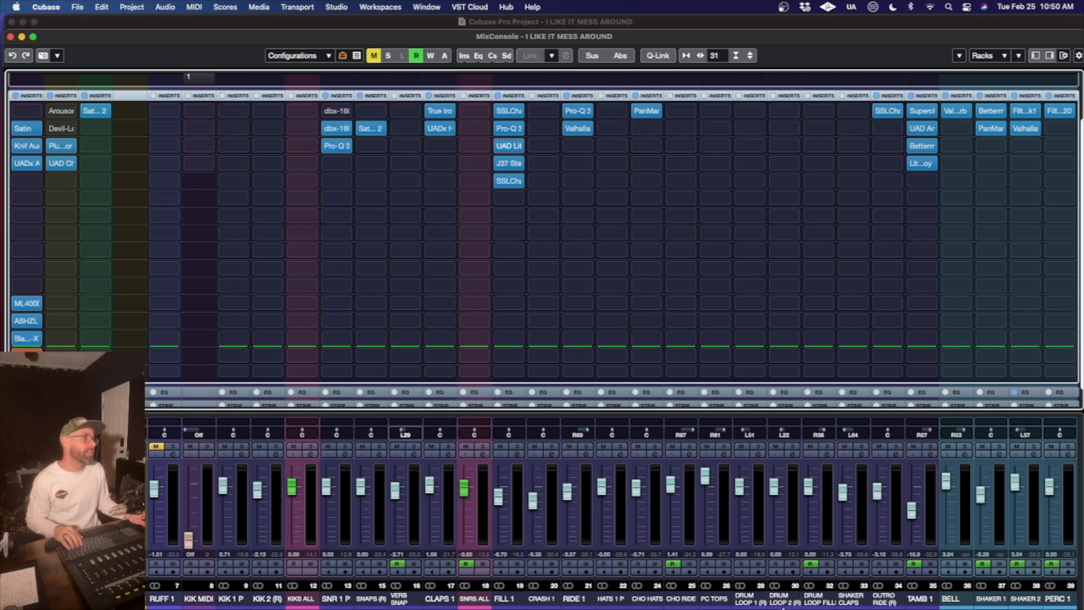
scroll(569, 132, "right", 10)
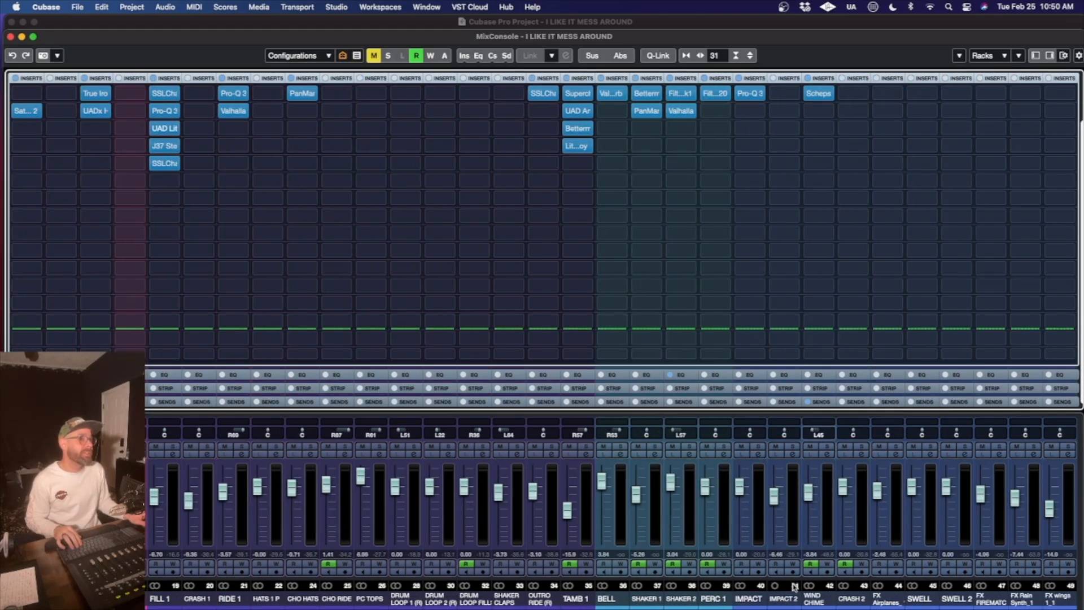
left_click(569, 132)
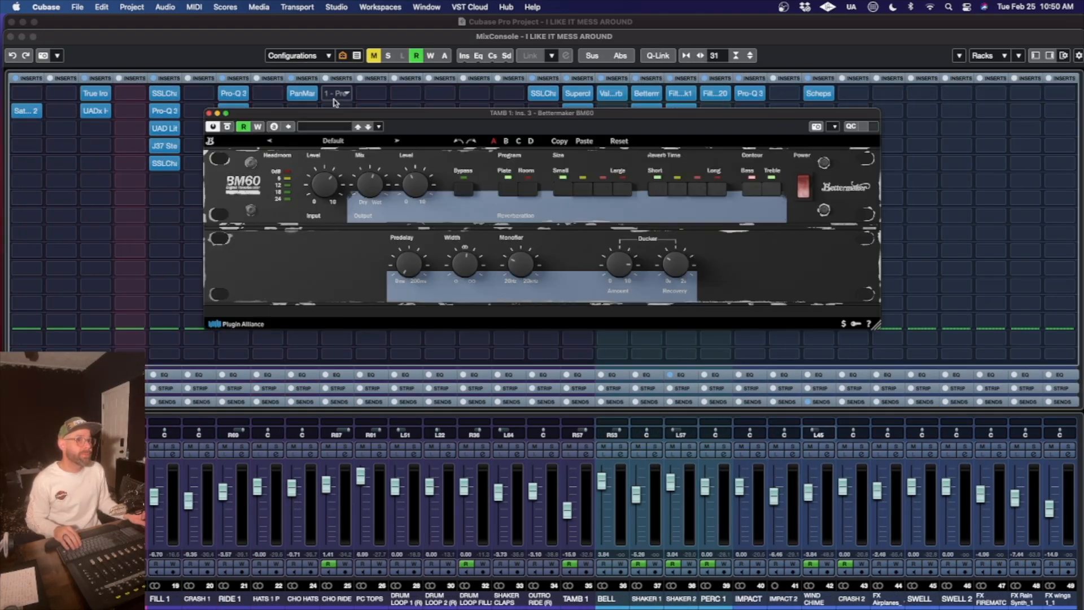
left_click(208, 113)
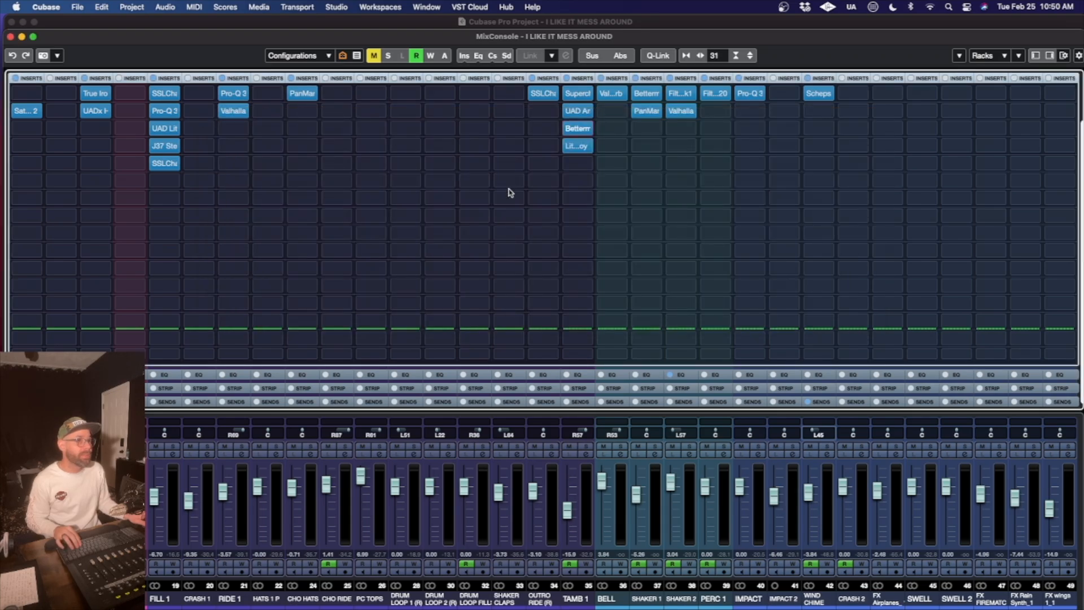
- Open the Filter MS-20 insert on PERC 1 to inspect its settings, and close the plug-in window
left_click(714, 95)
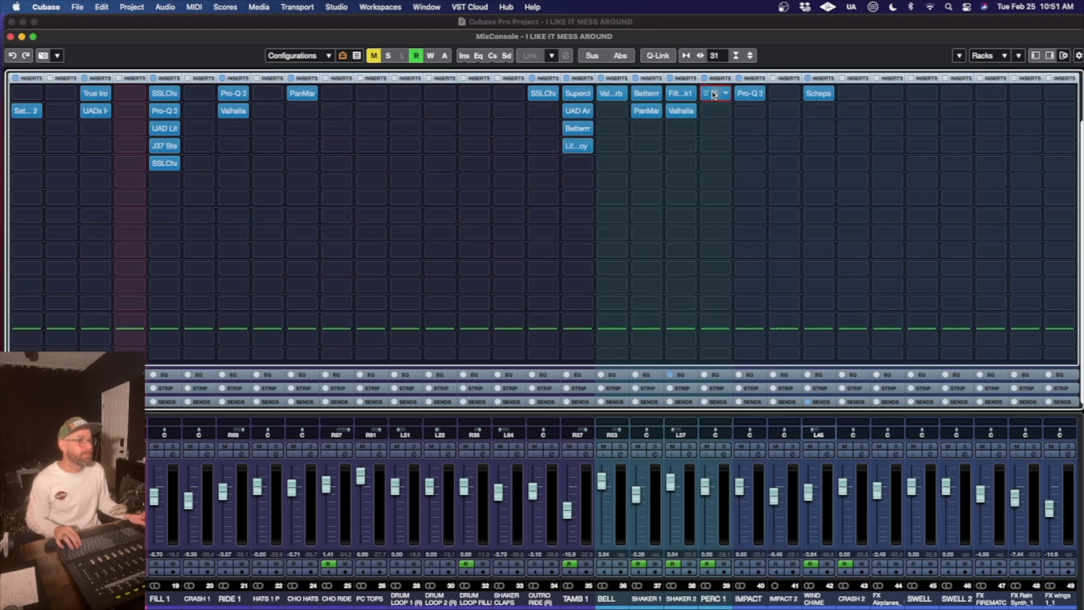
left_click(714, 94)
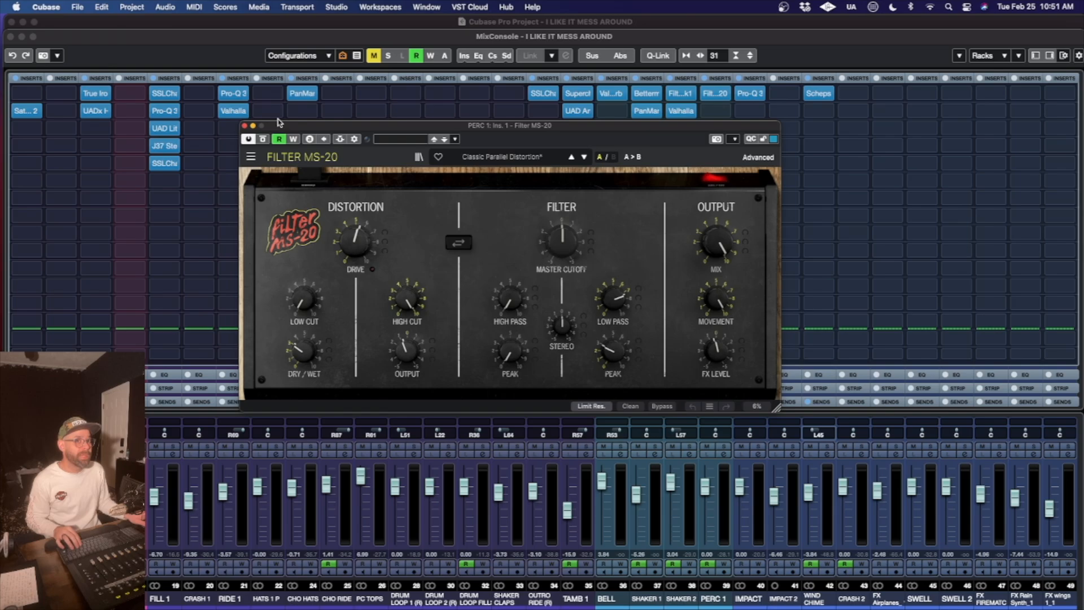
left_click(245, 125)
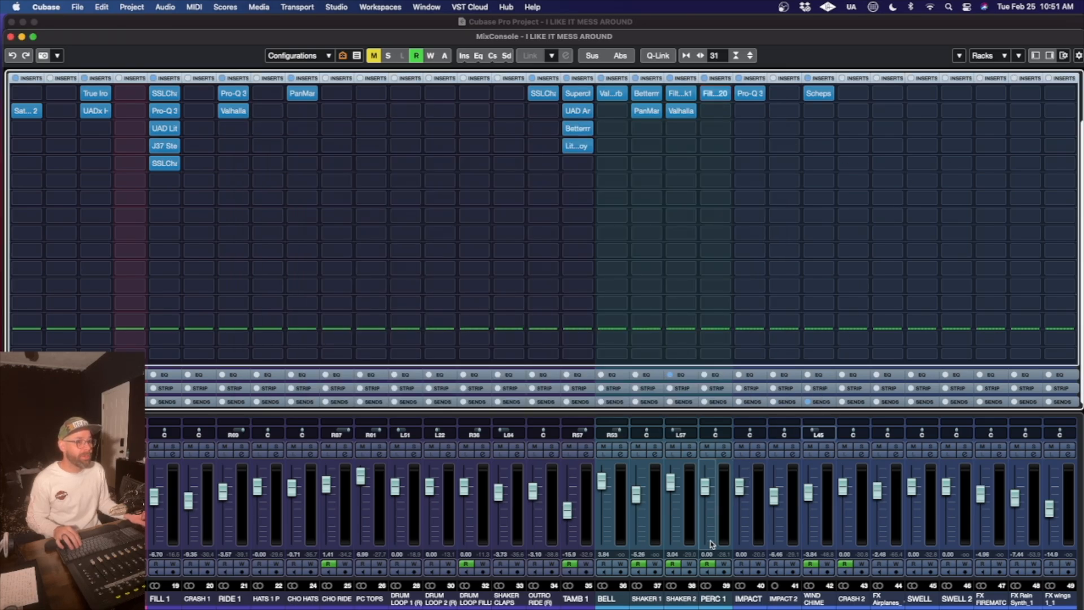
- Look over the inserts on the FX, bass and synth channels, go back to the drum channels and glance at the project window
scroll(693, 590, "right", 5)
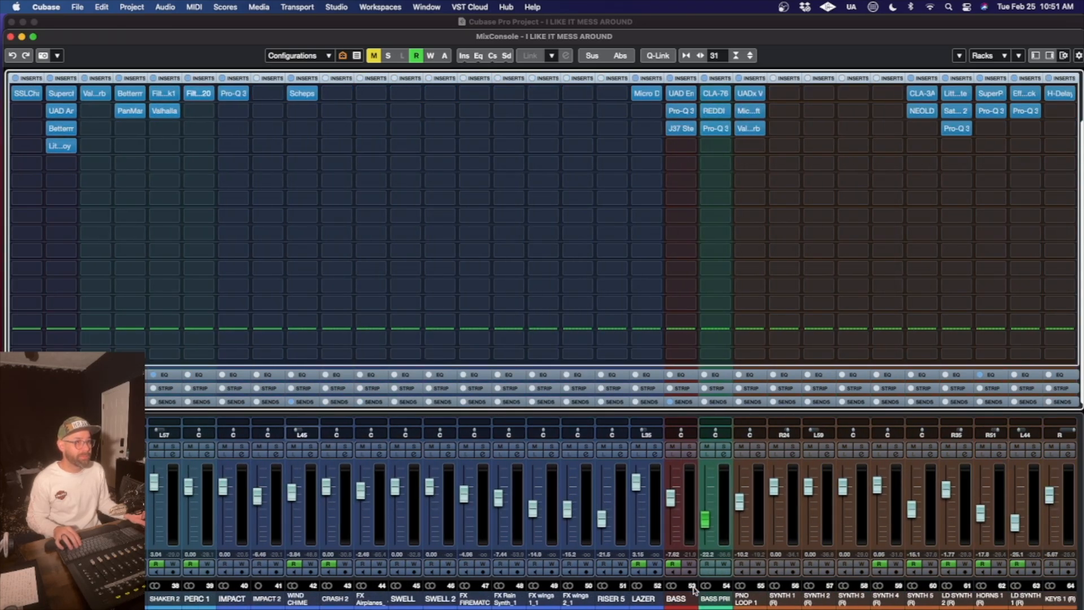
scroll(693, 589, "right", 1)
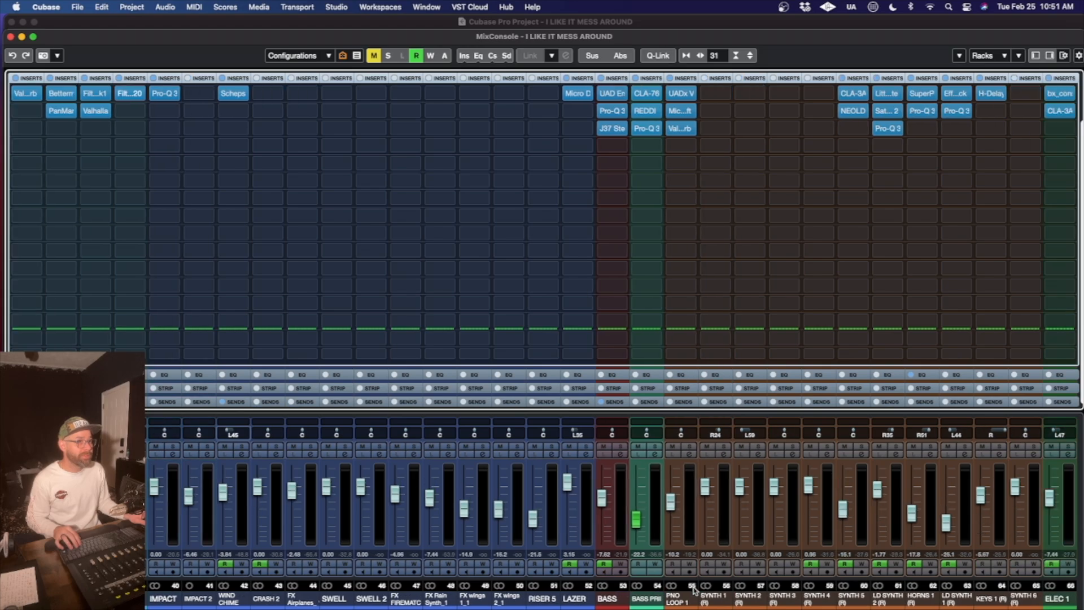
scroll(693, 590, "left", 10)
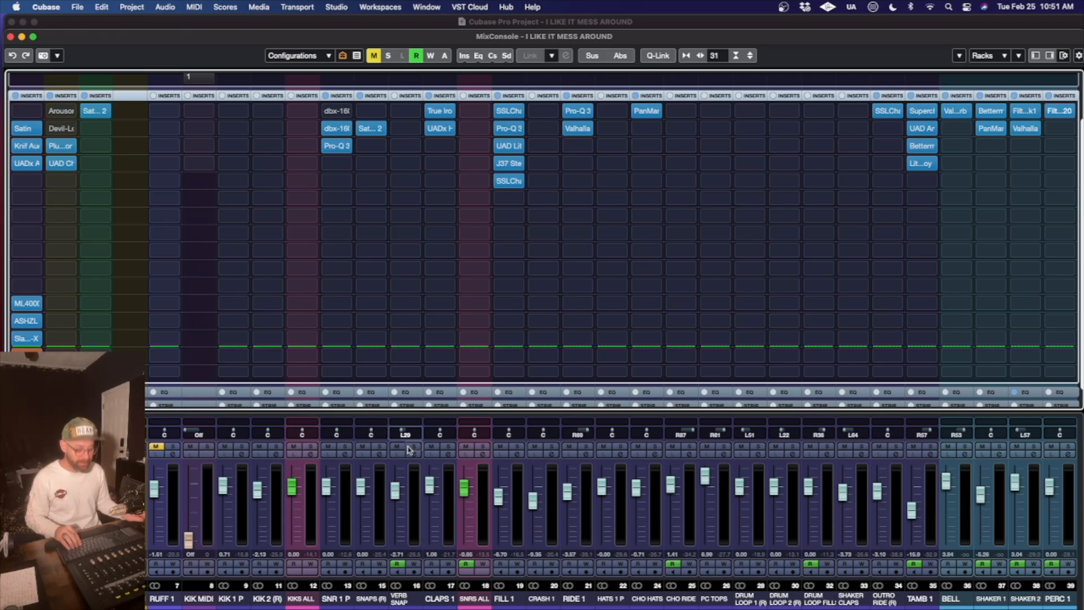
key("F3")
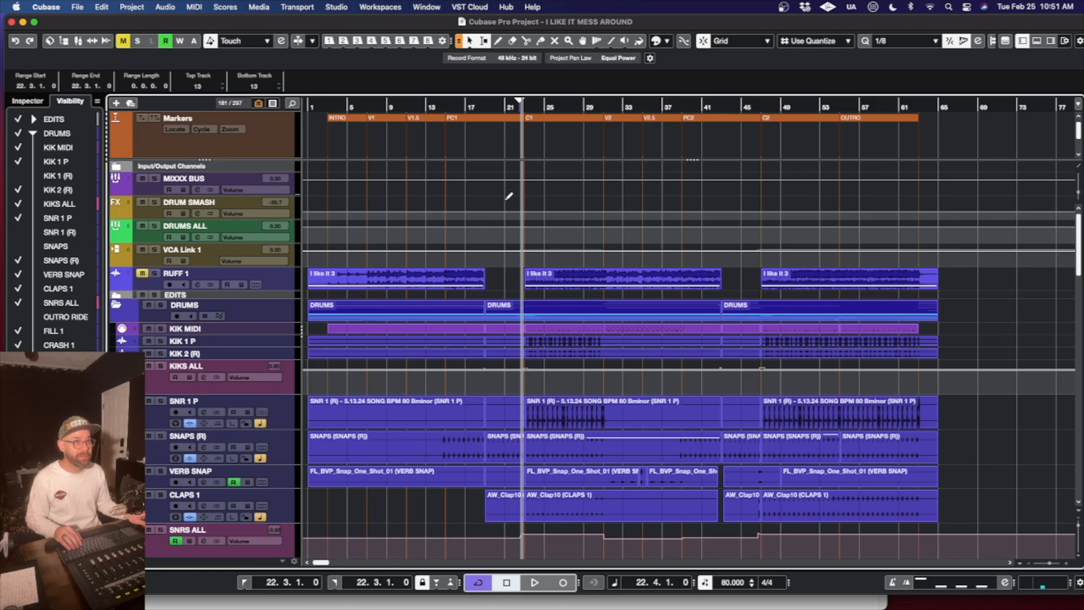
key("F3")
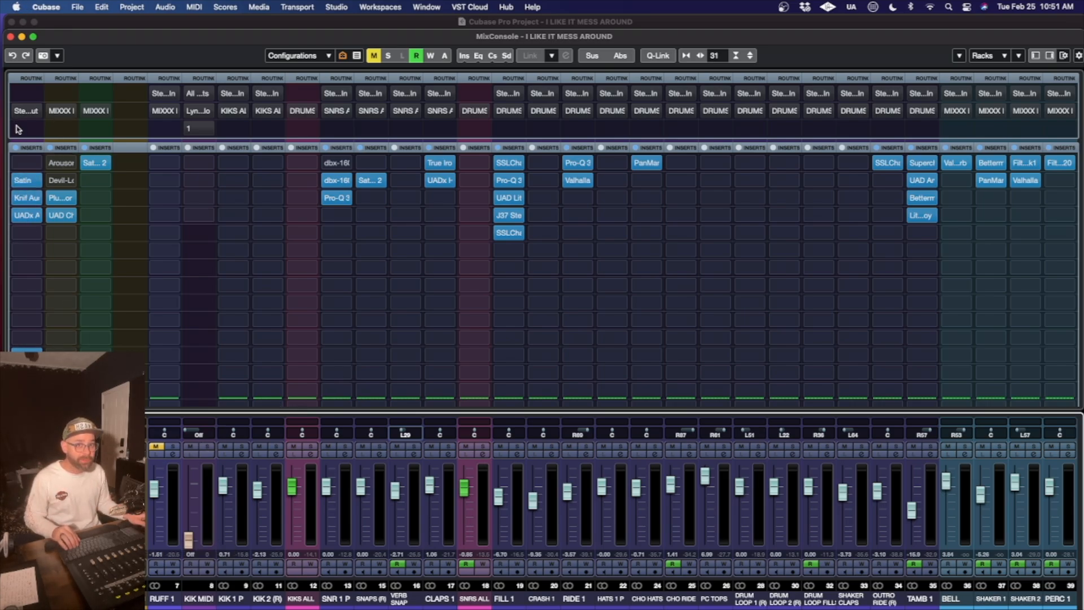
- Bypass all inserts on the MIXXX BUS channel, play the mix, and re-enable the inserts
left_click(15, 147)
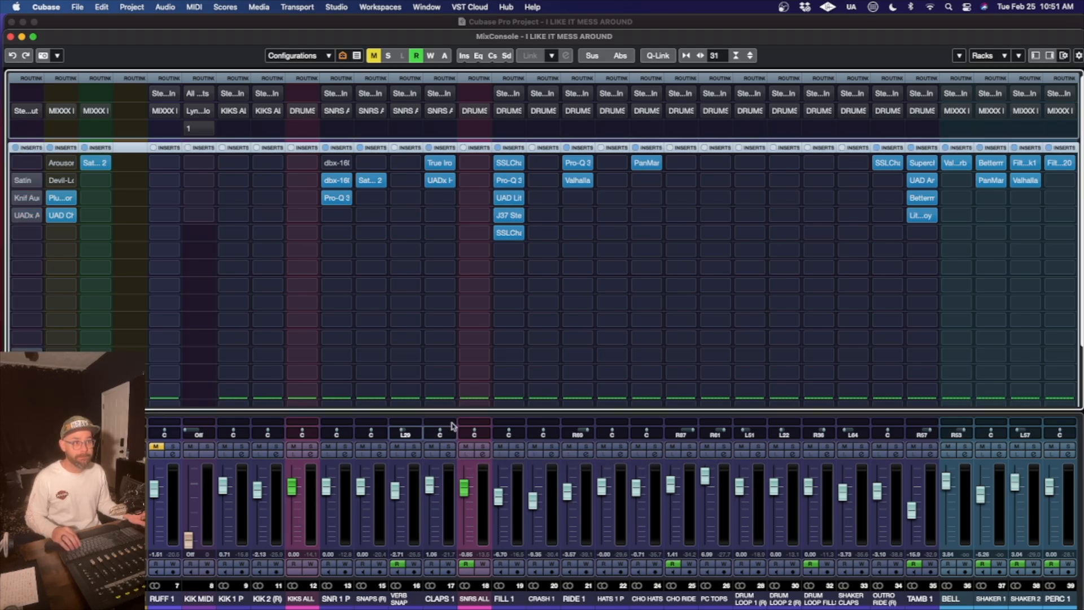
key("space")
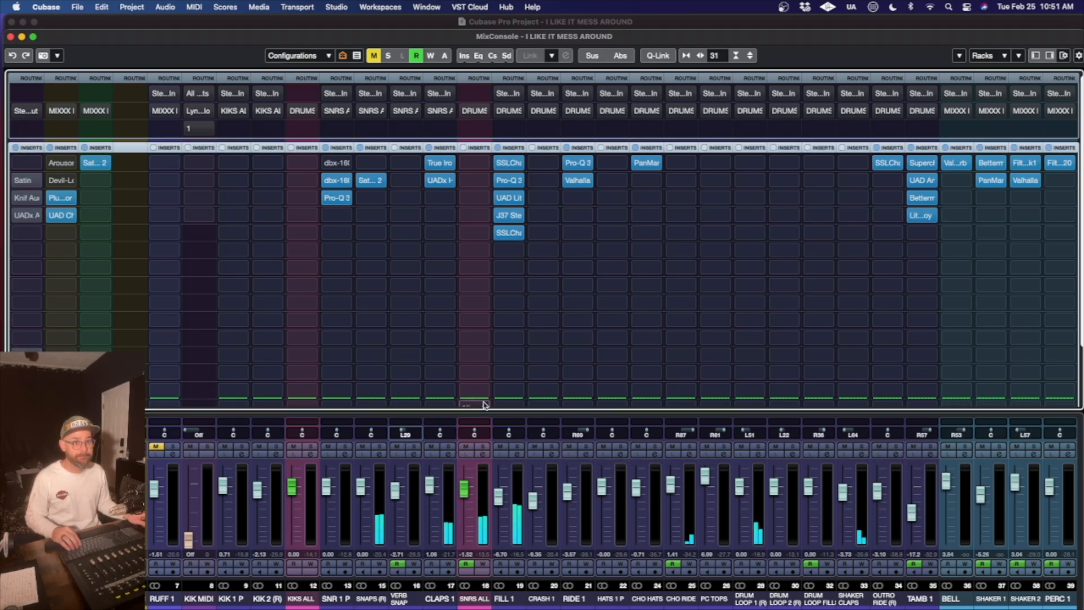
left_click(16, 148)
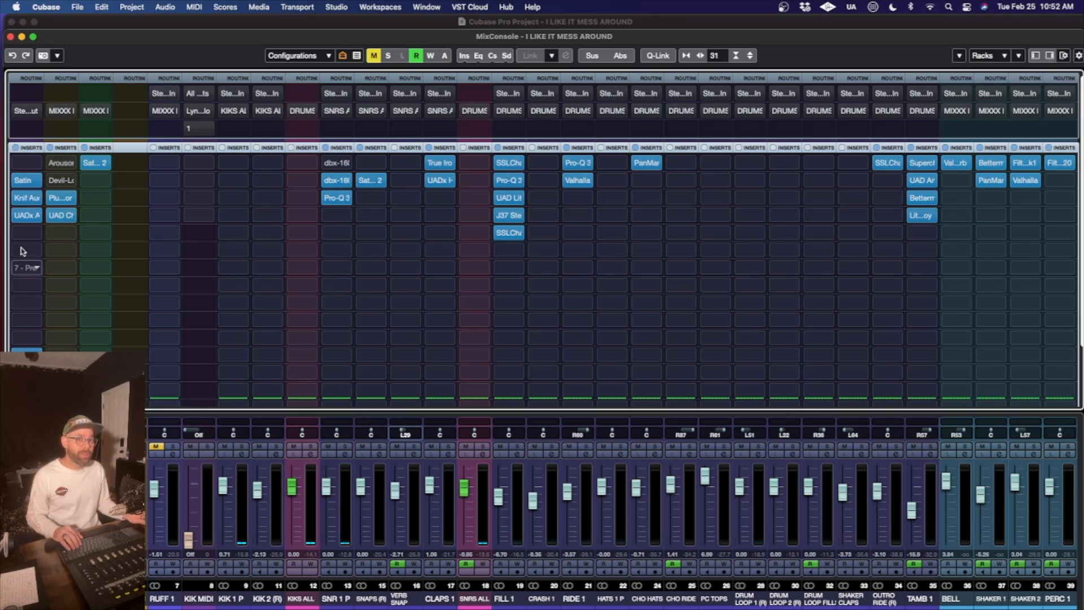
- Switch to Finder, view the Desktop folder's contents, and return to the Cubase MixConsole
left_click(79, 6)
left_click(79, 7)
left_click(85, 6)
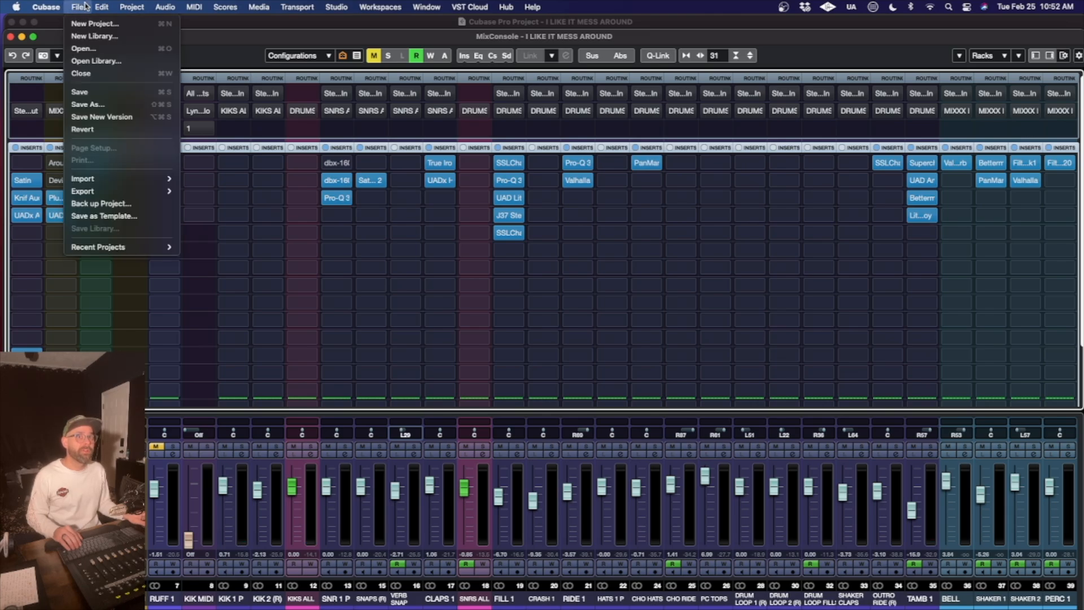
left_click(78, 6)
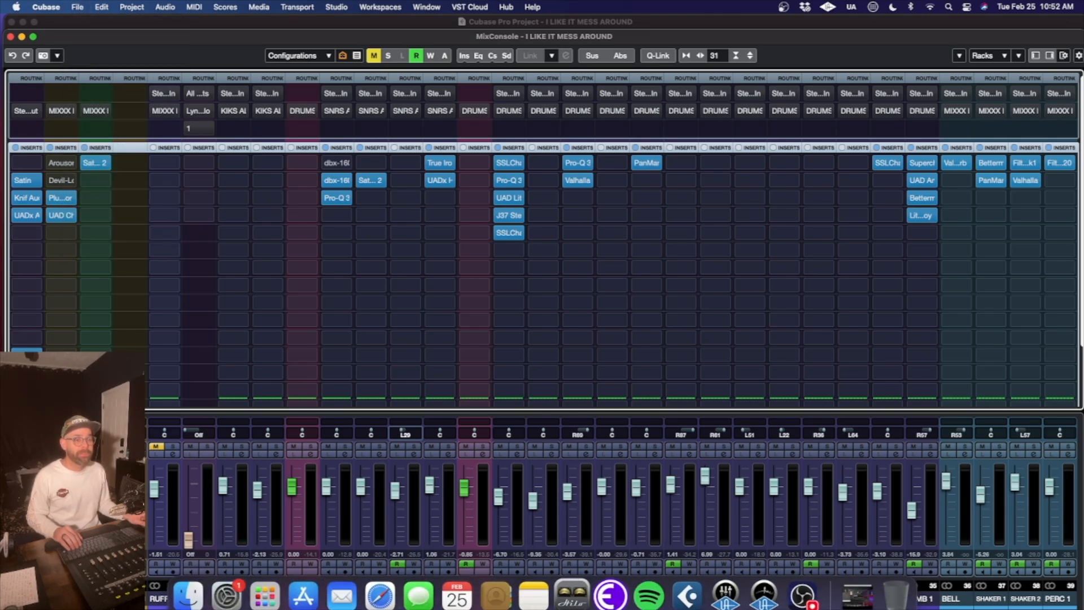
left_click(192, 590)
left_click(299, 185)
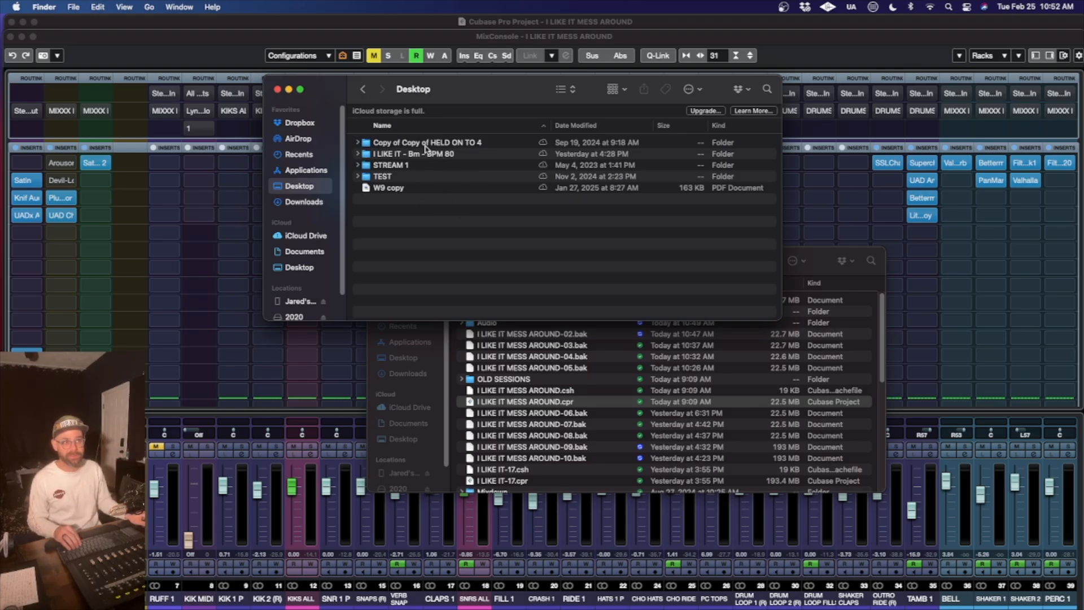
left_click(352, 34)
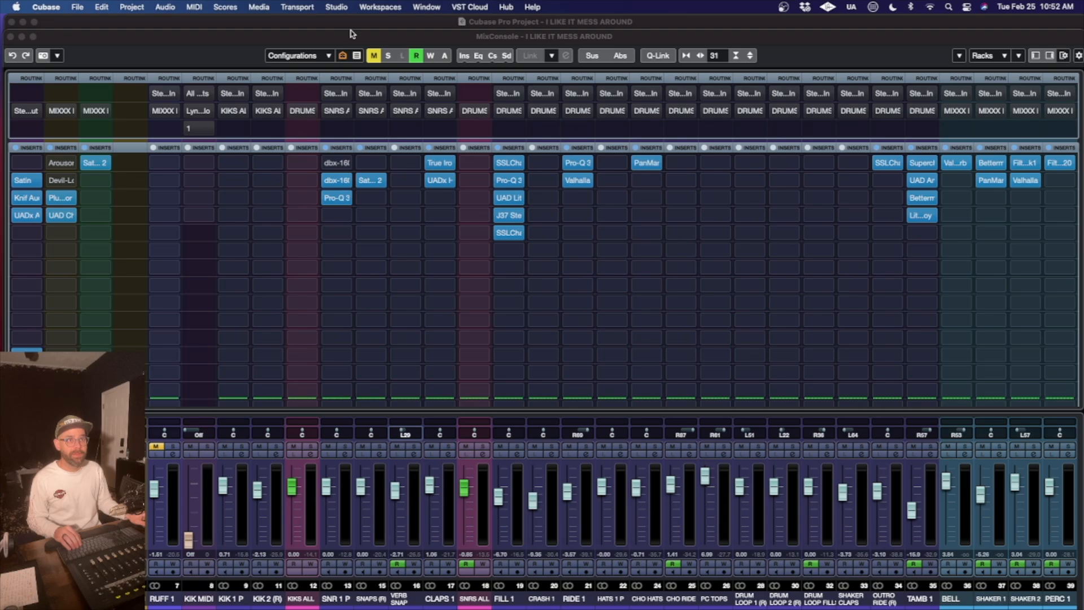
- Bring the project window to the front and set the locator range from bar 1 to bar 65
left_click(79, 4)
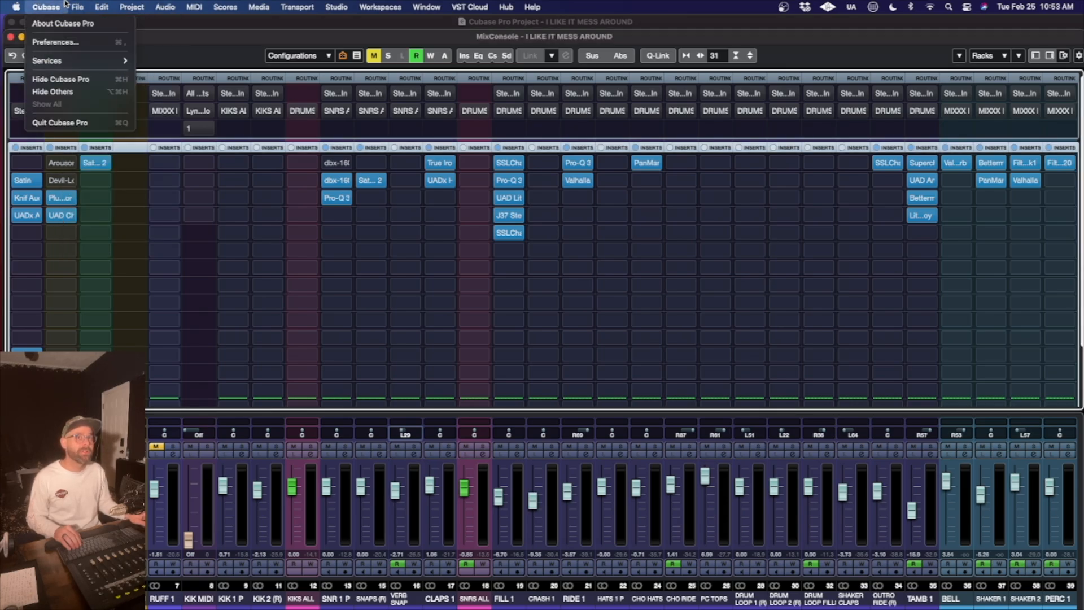
left_click(127, 117)
key("F3")
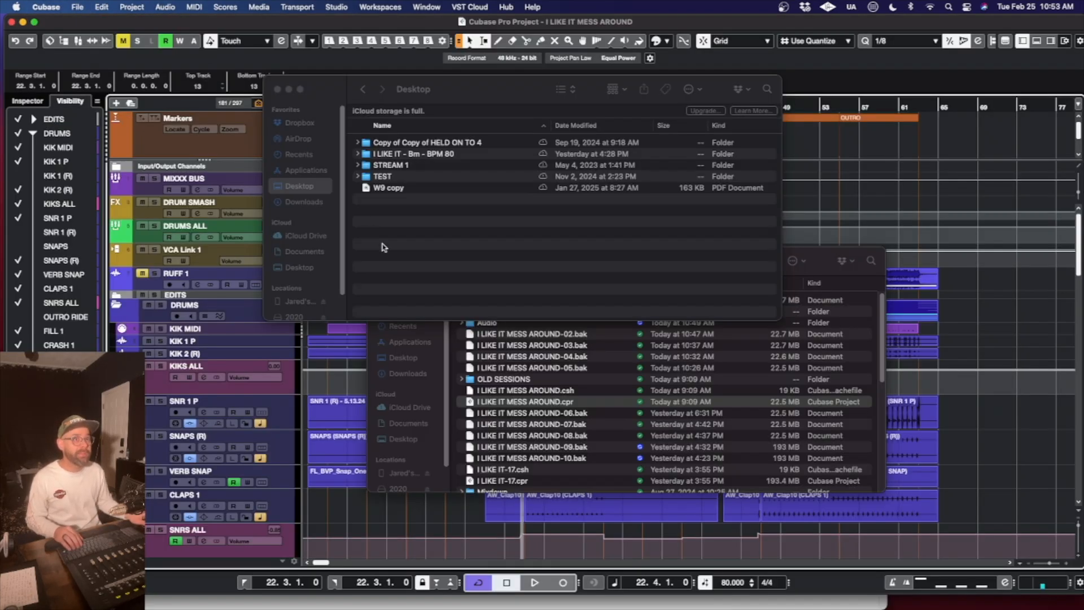
left_click(429, 24)
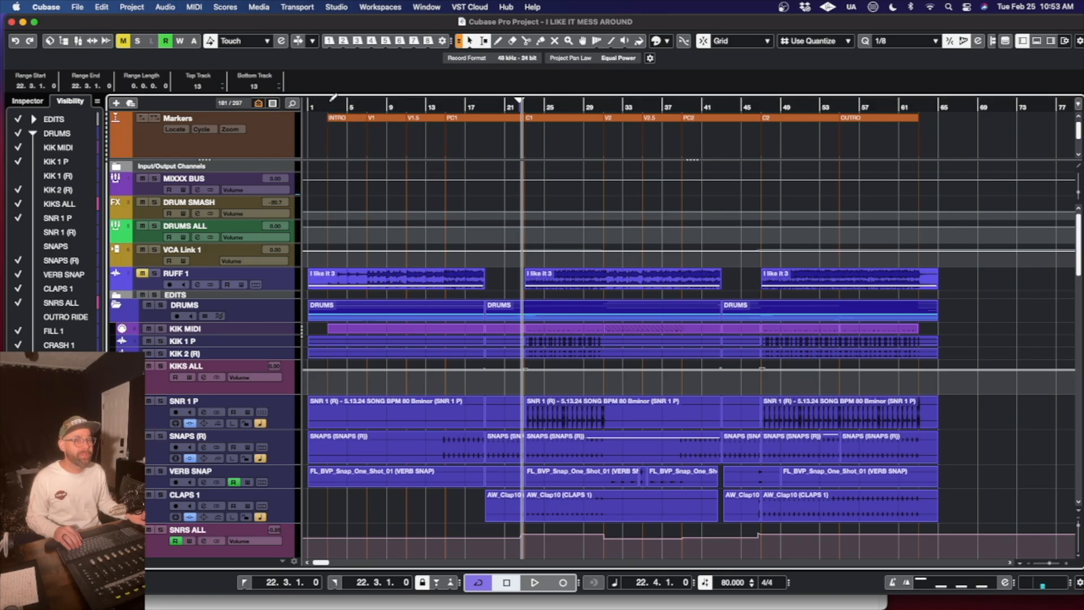
mouse_move(333, 101)
left_mouse_down()
mouse_move(312, 101)
mouse_move(939, 152)
left_mouse_up()
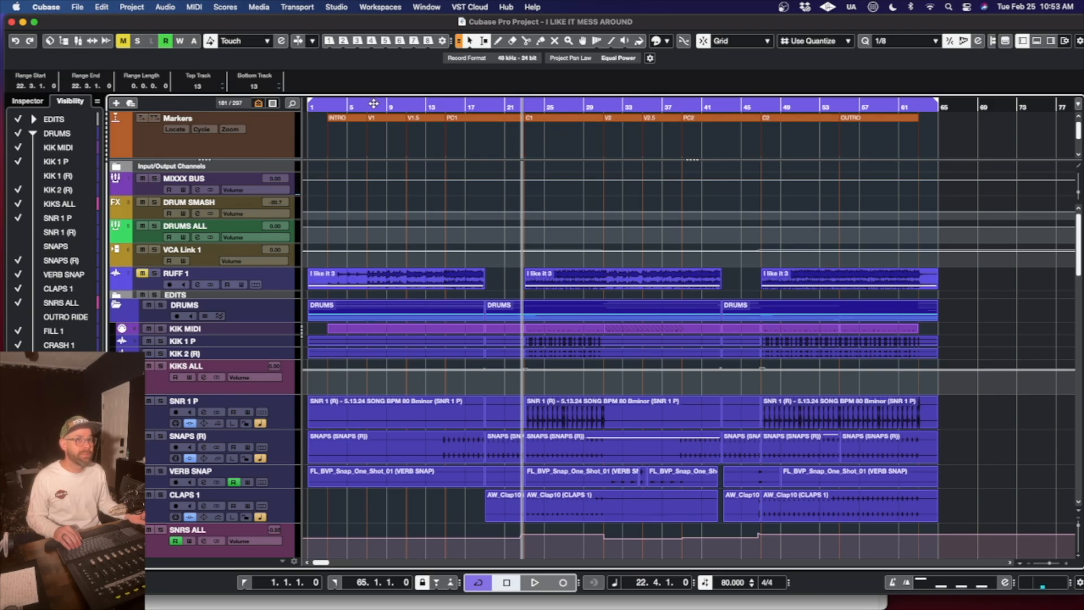
- Open the Audio Mixdown export dialog and switch its channel selection to Multiple
left_click(79, 7)
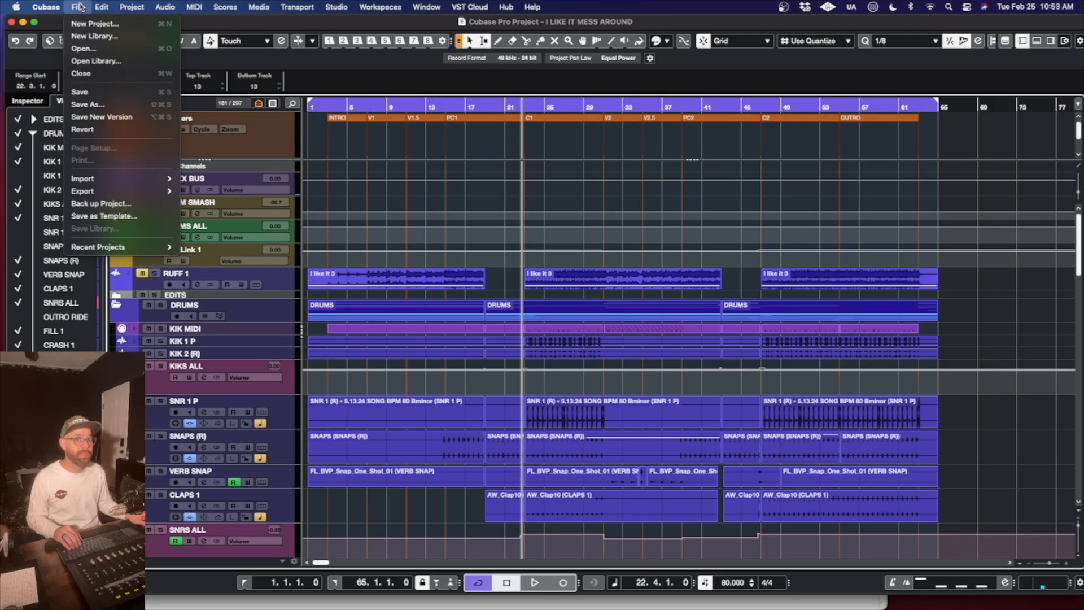
mouse_move(89, 192)
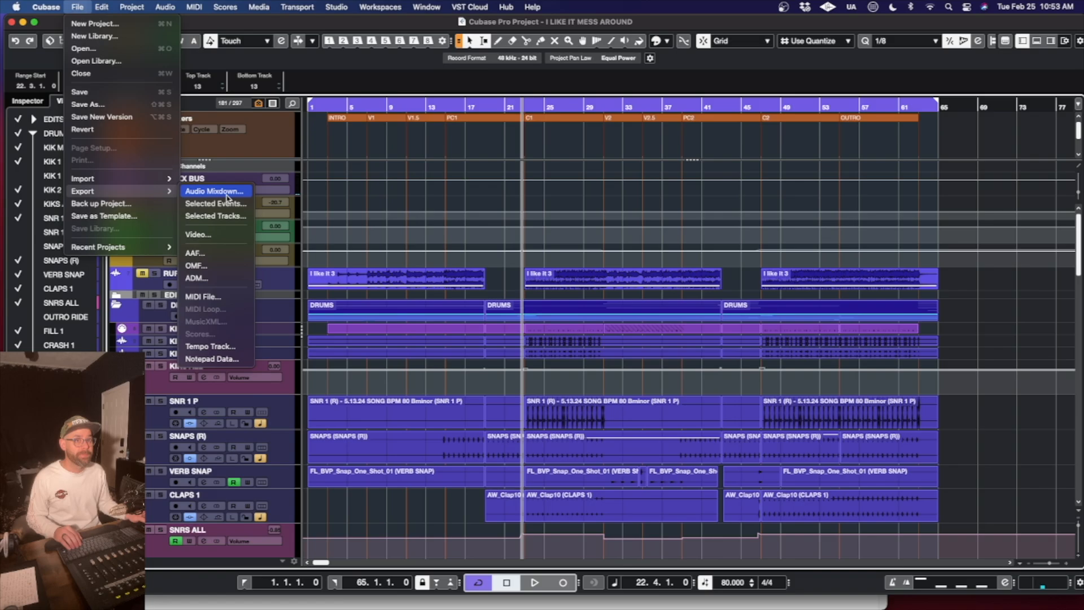
left_click(226, 193)
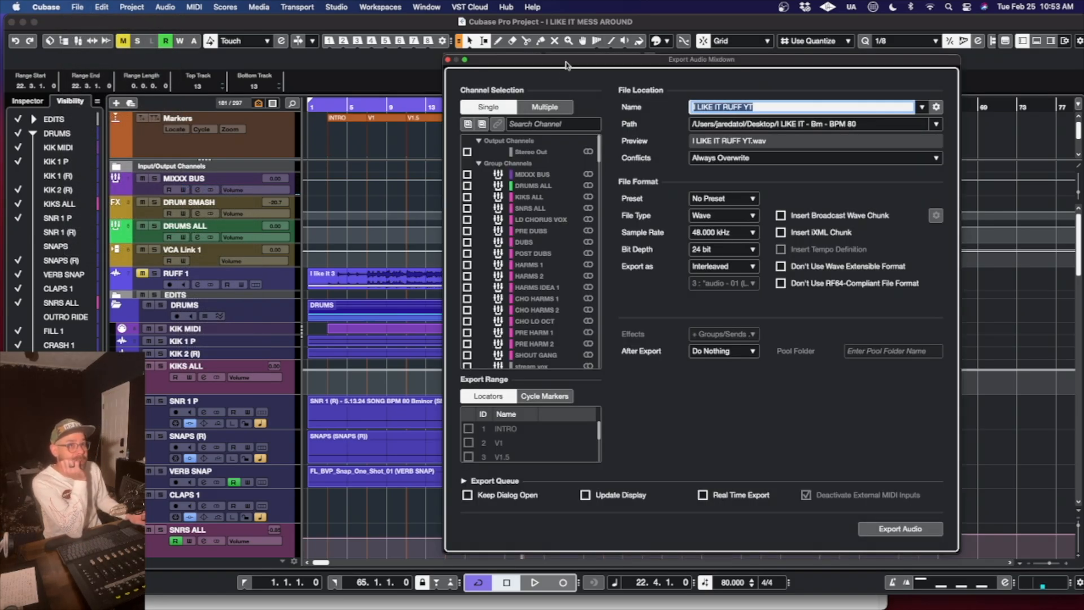
left_click_drag(564, 59, 488, 53)
left_click(480, 103)
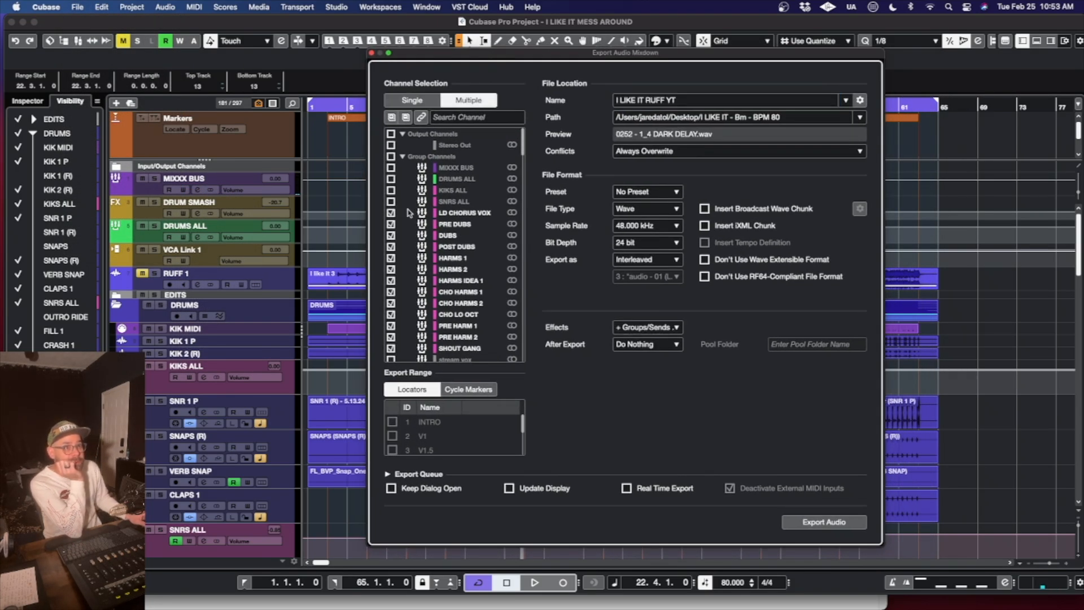
- Review which group, FX and audio channels are ticked for the multiple-channel export
scroll(452, 226, "down", 5)
scroll(452, 226, "down", 10)
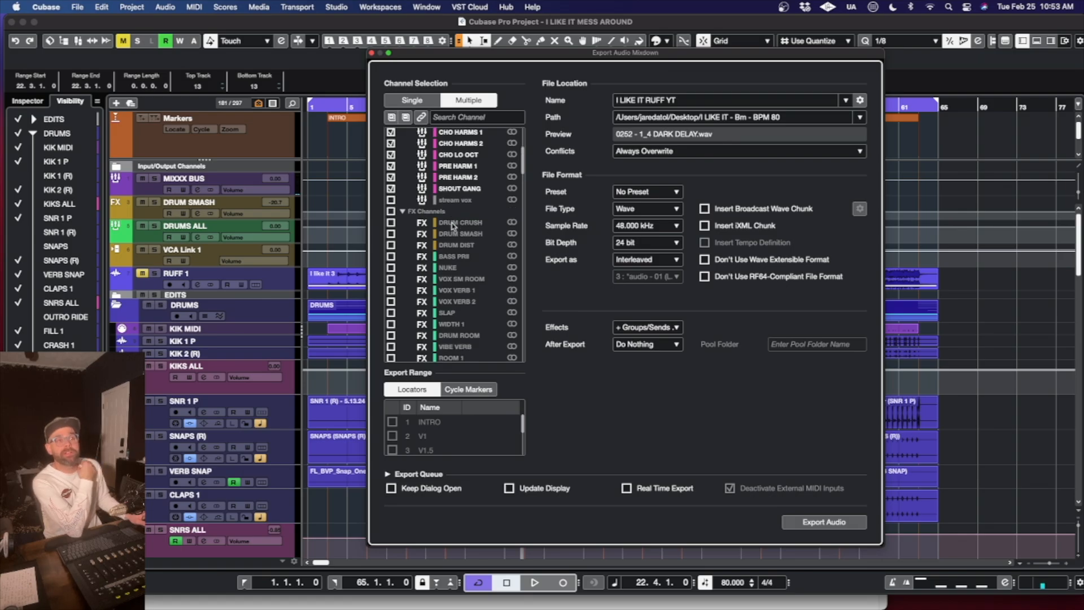
scroll(451, 226, "up", 10)
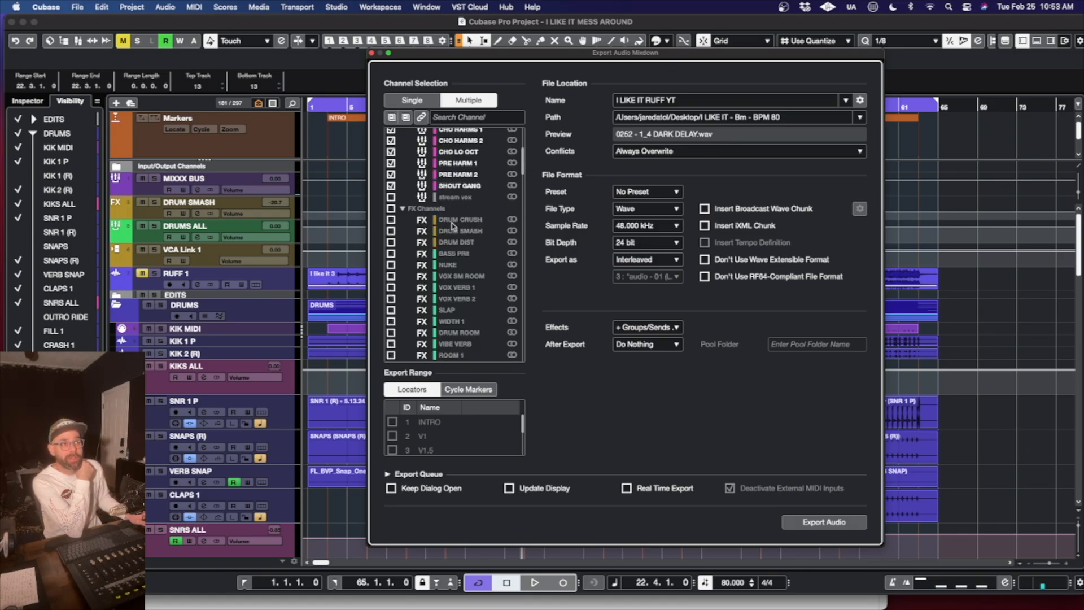
scroll(451, 225, "down", 3)
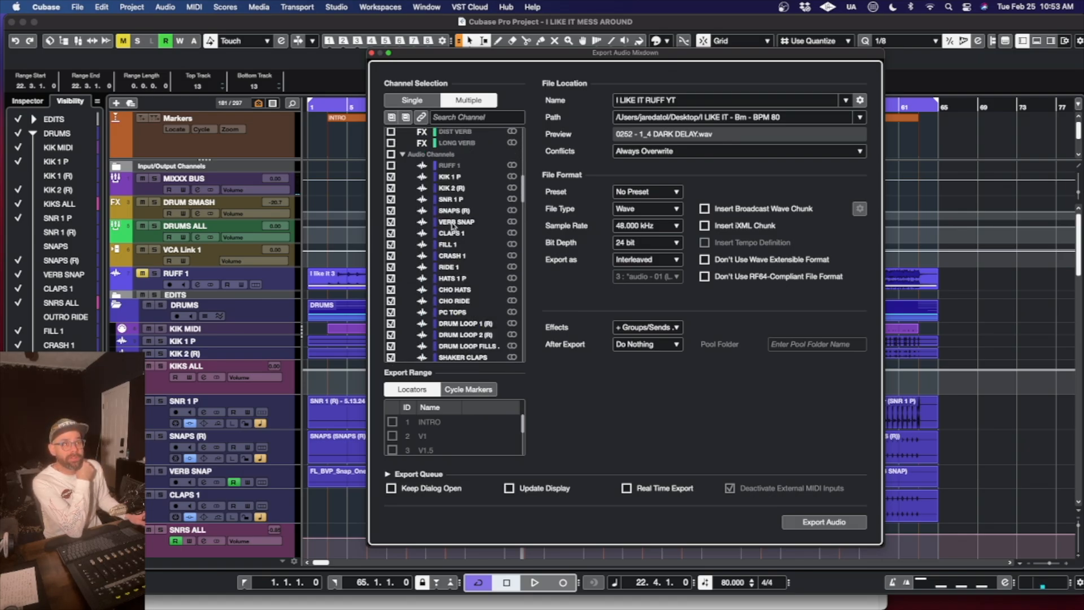
scroll(457, 270, "down", 10)
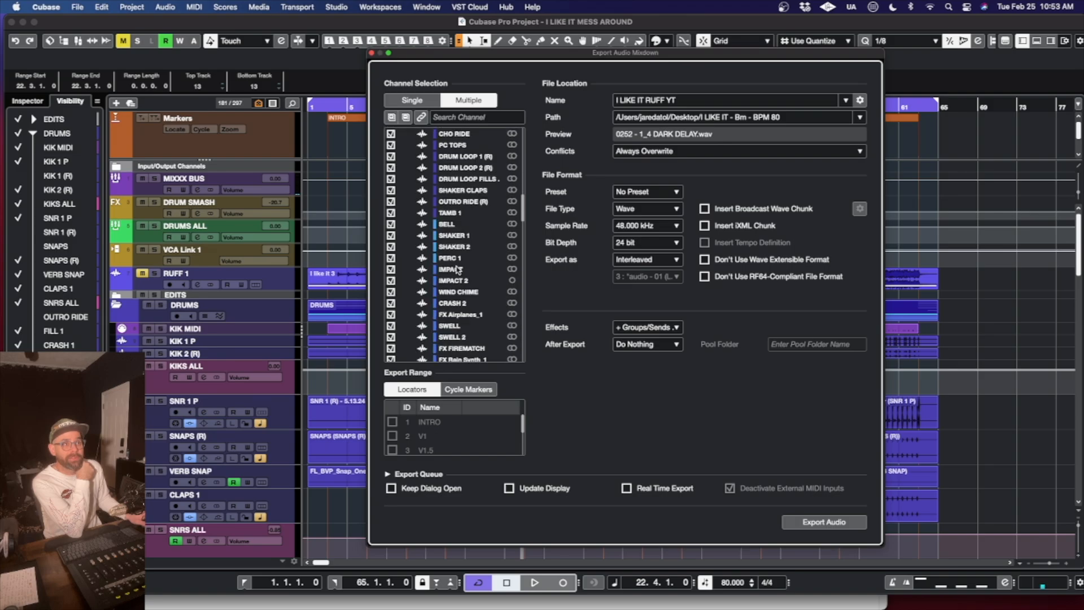
- Inspect the export's Effects options, close the Export Audio Mixdown dialog without exporting, and return to the MixConsole
left_click(642, 333)
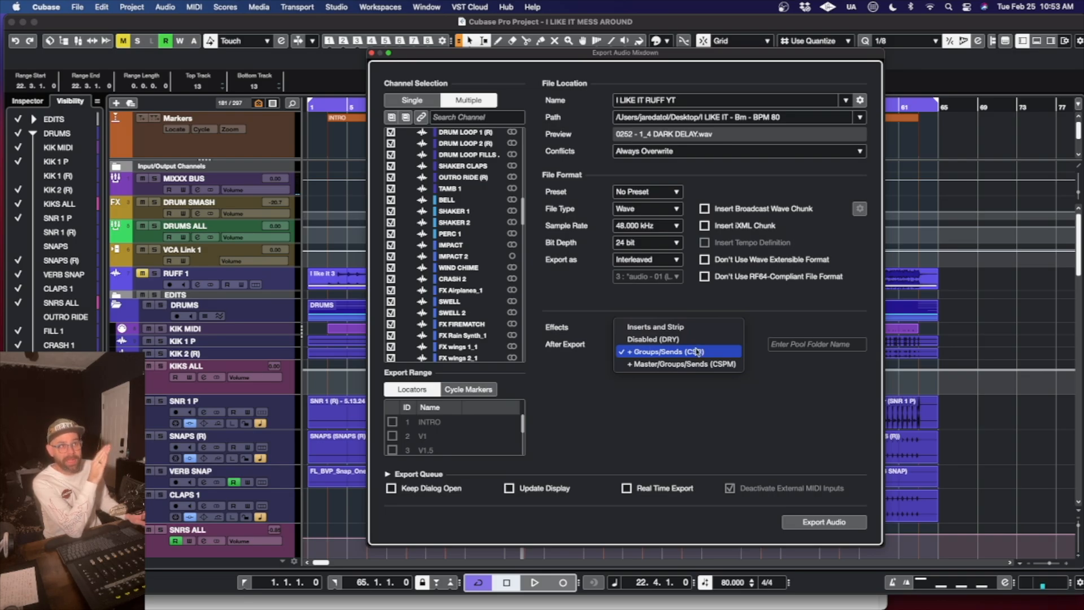
left_click(480, 56)
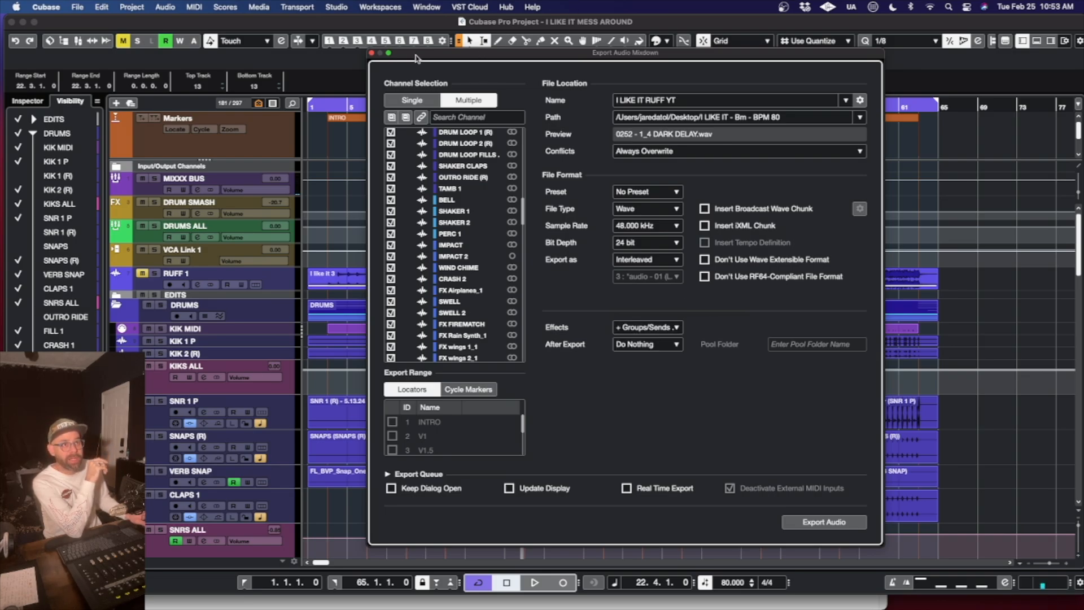
left_click(370, 54)
key("F3")
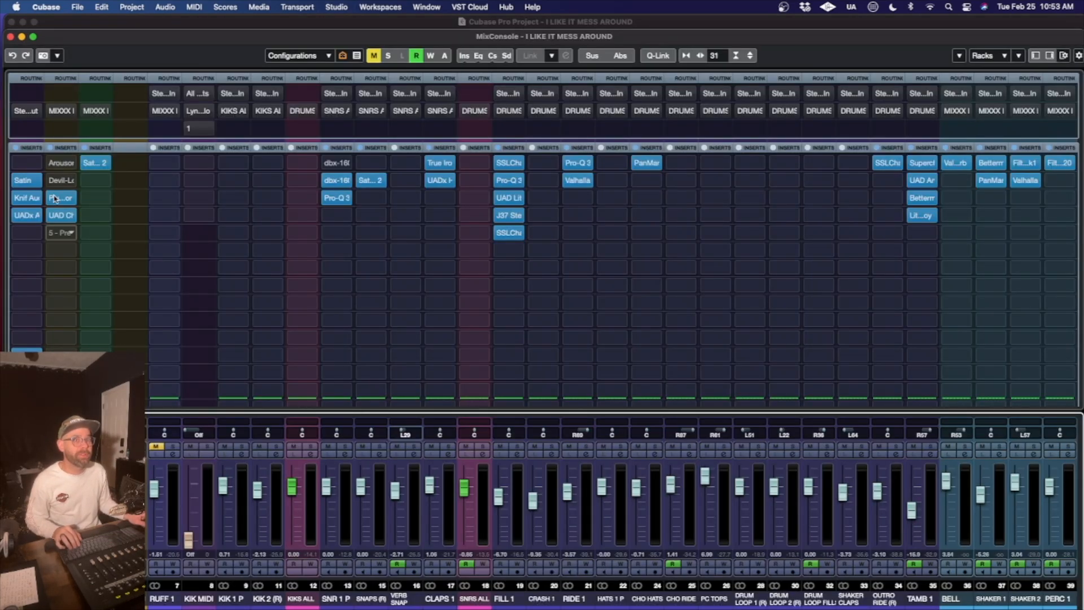
- Inspect the Saturn 2 insert on the DRUMS ALL group and close its plug-in window
left_click(93, 164)
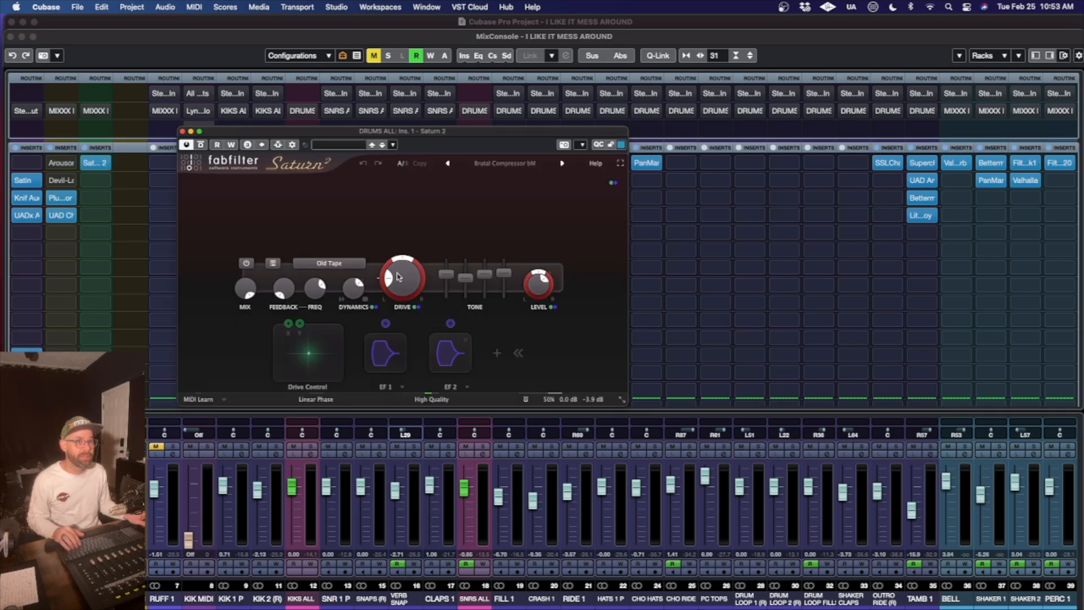
left_click(181, 133)
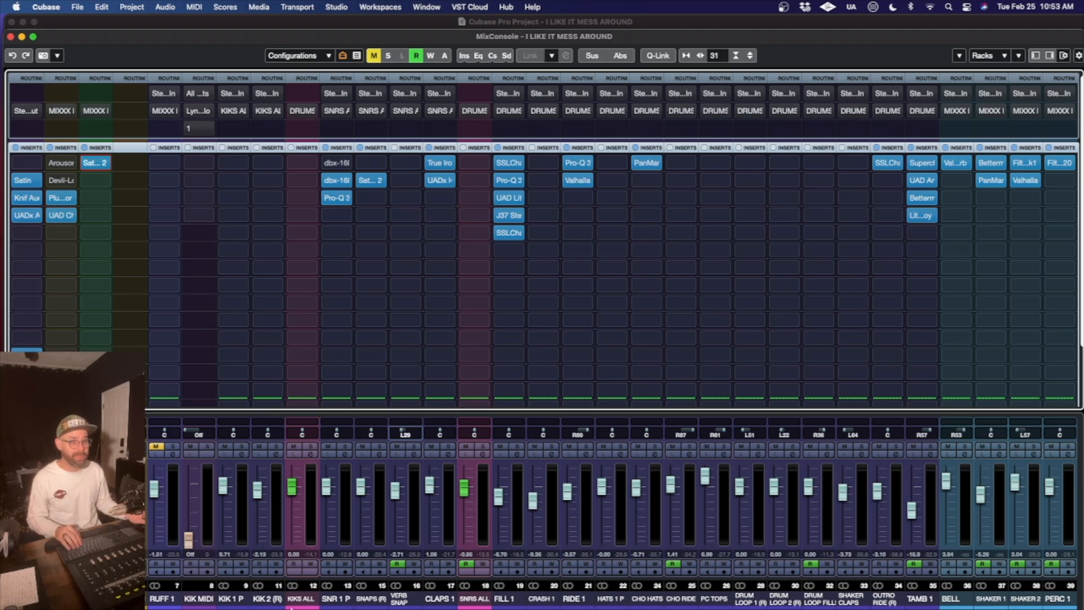
- Open the Audio Mixdown export dialog, check the ticked group channels and the Effects setting, and close it without exporting
left_click(78, 5)
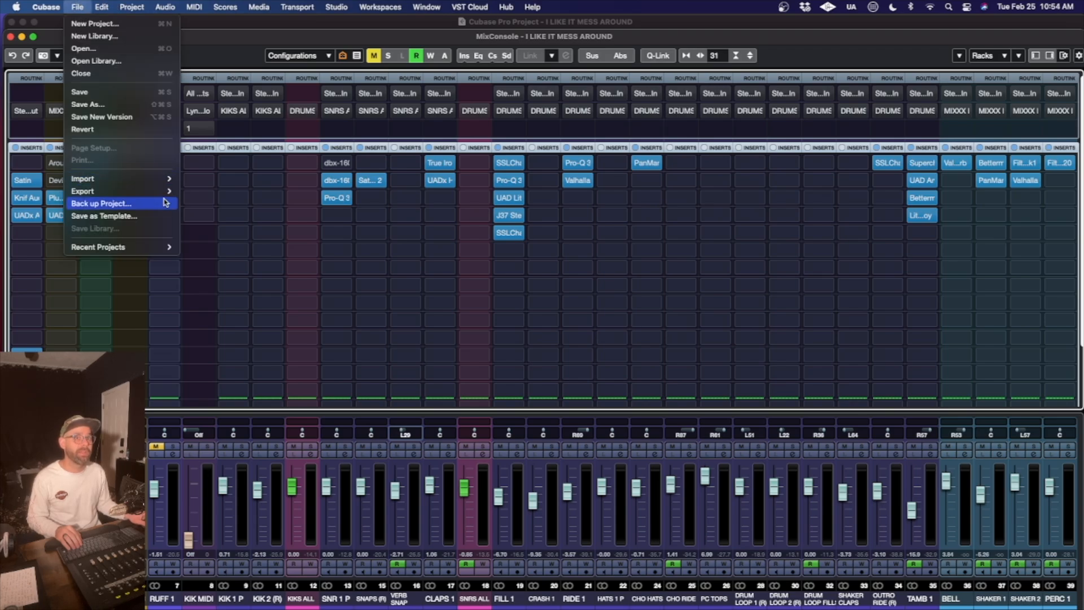
mouse_move(171, 192)
left_click(204, 191)
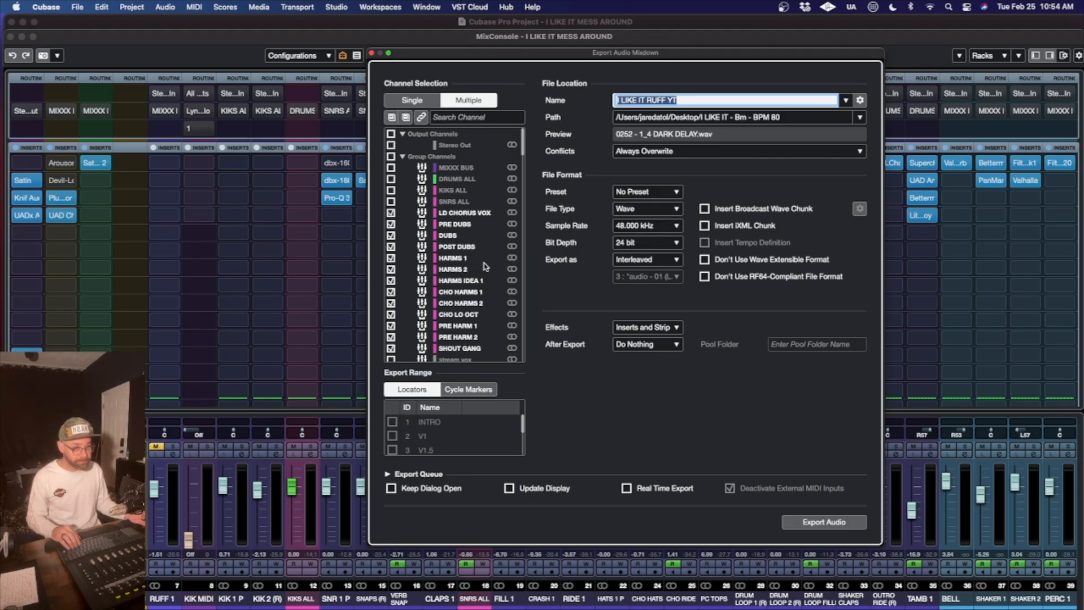
scroll(474, 258, "down", 1)
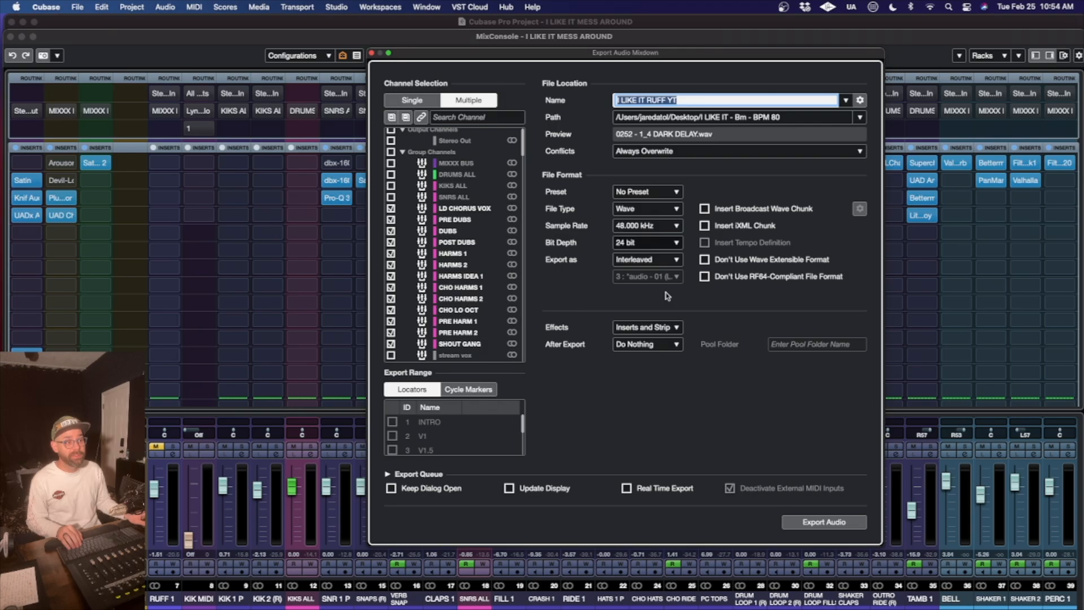
left_click(372, 53)
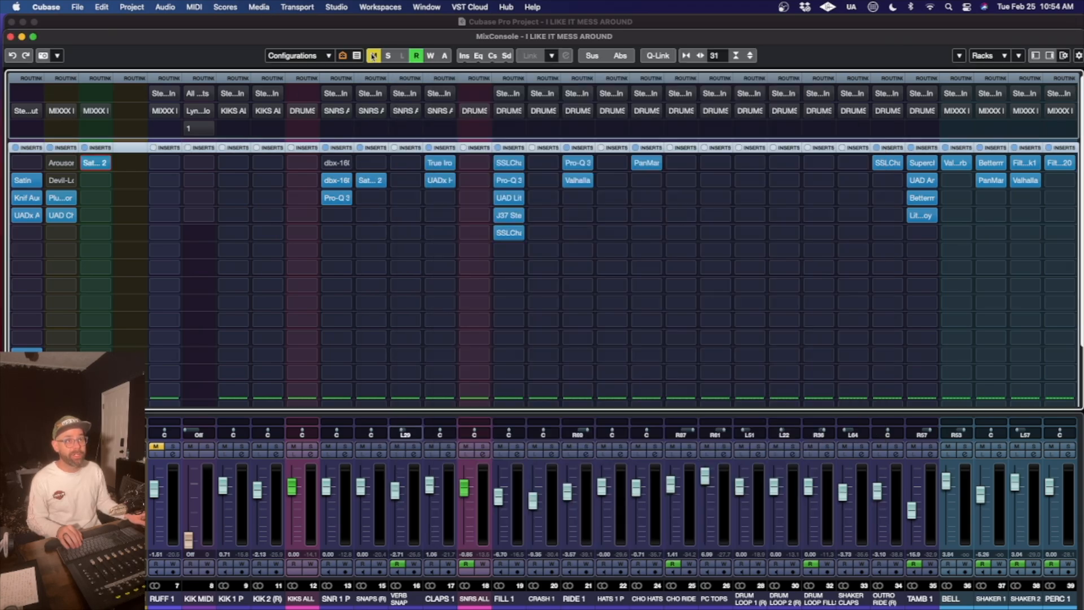
- Examine the inserts and routing of the vocal group channels in the MixConsole, from PRE DUBS through SHOUT GANG
scroll(449, 587, "right", 20)
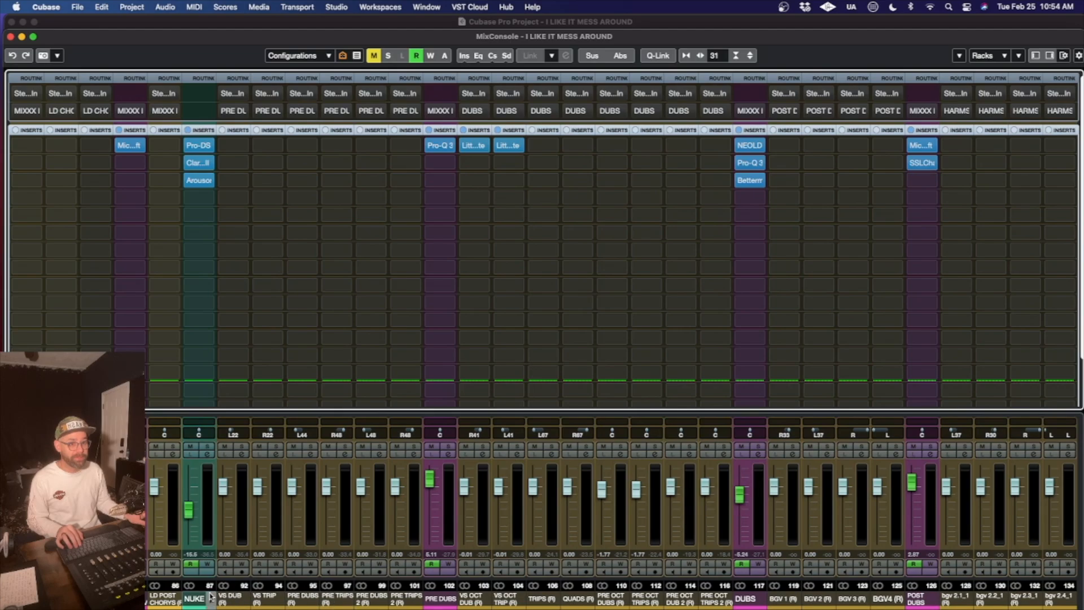
scroll(732, 590, "right", 15)
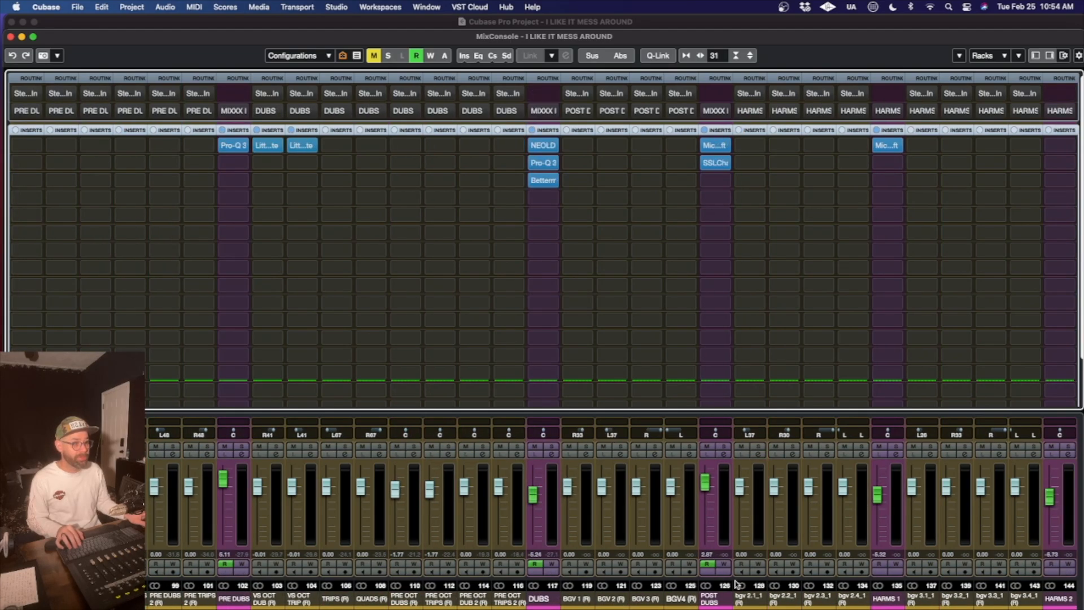
scroll(736, 583, "right", 20)
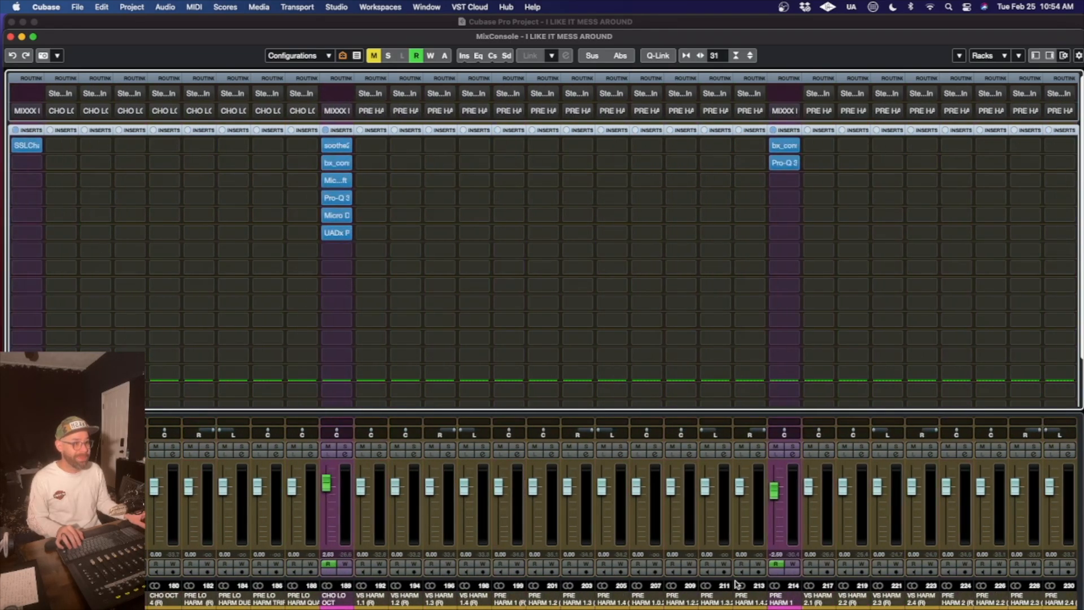
scroll(736, 583, "left", 15)
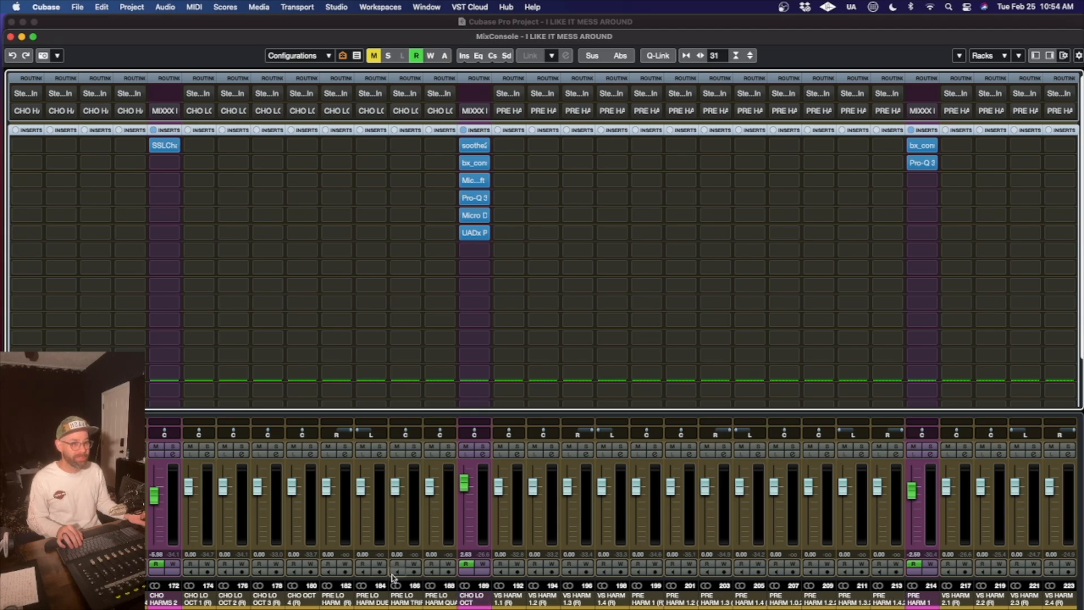
scroll(395, 573, "left", 2)
scroll(303, 568, "left", 6)
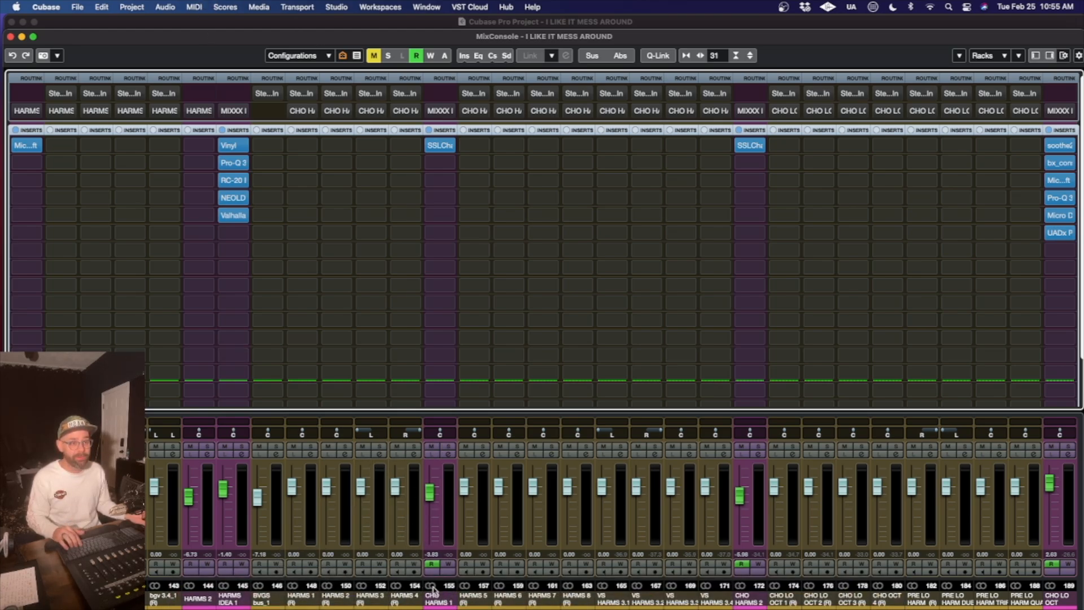
scroll(433, 590, "right", 4)
scroll(434, 590, "right", 15)
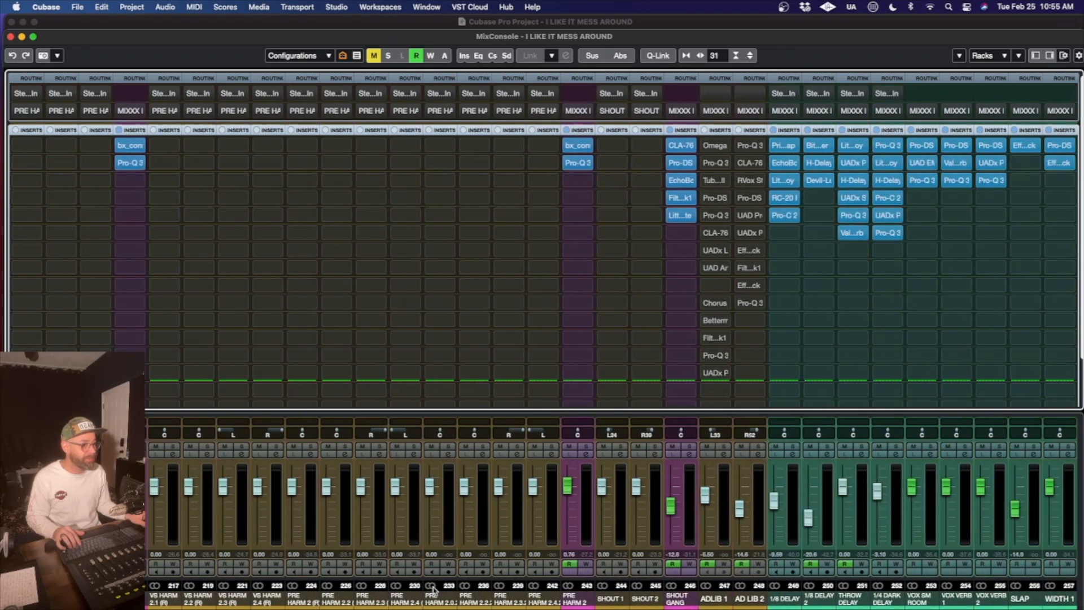
scroll(434, 590, "left", 12)
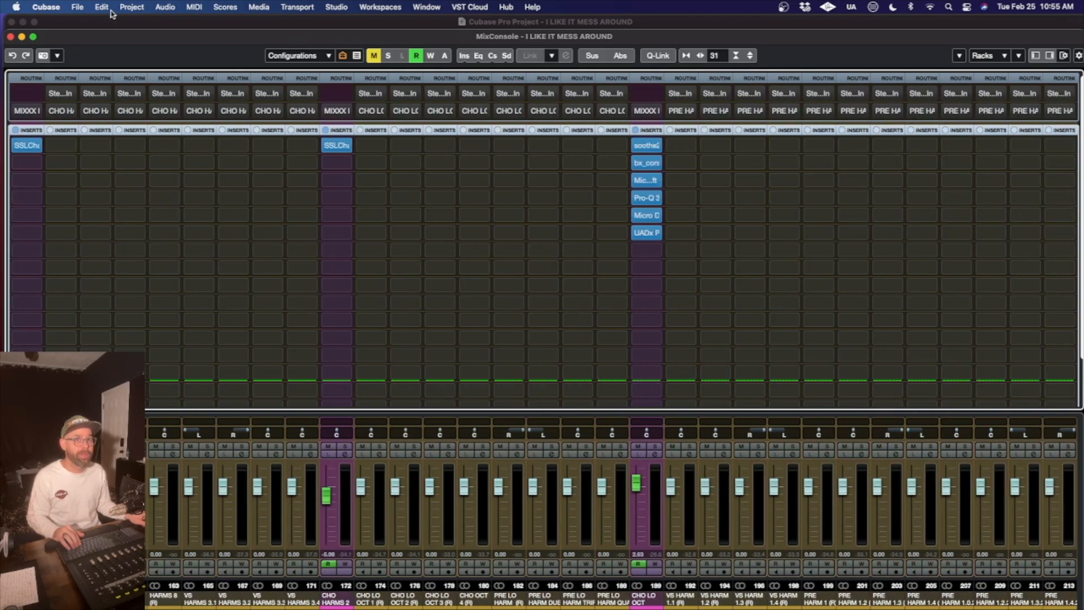
- Reopen the Audio Mixdown export dialog and review which group and FX channels are ticked
left_click(79, 7)
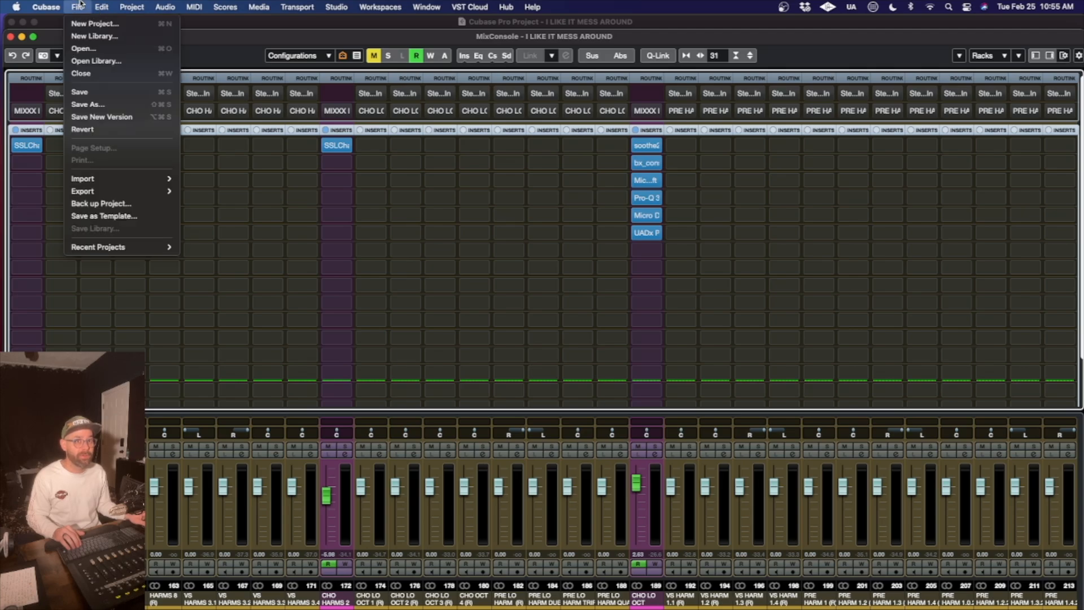
left_click(80, 5)
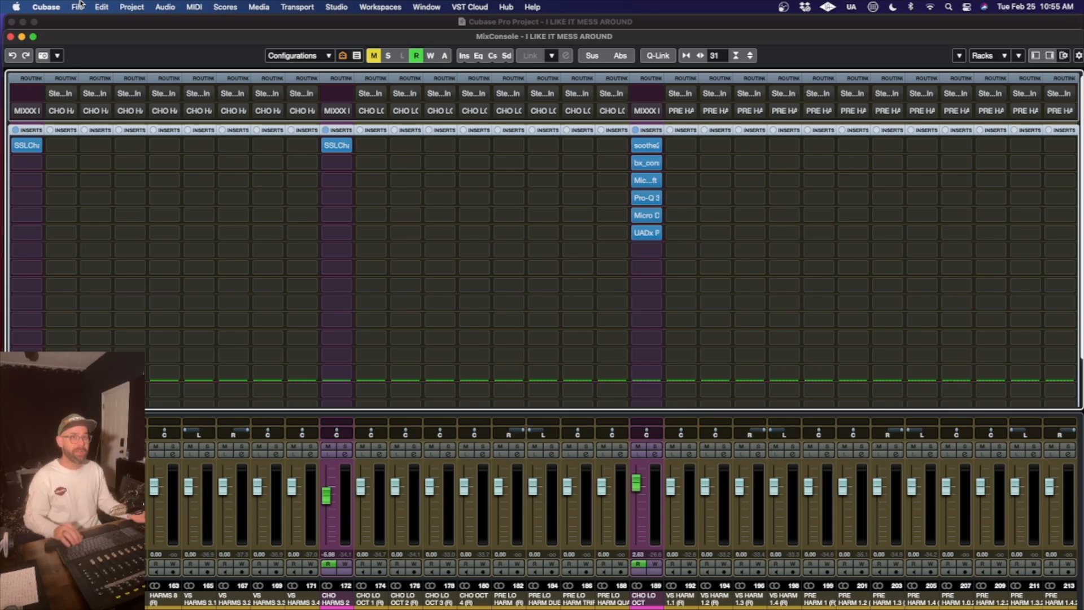
left_click(86, 6)
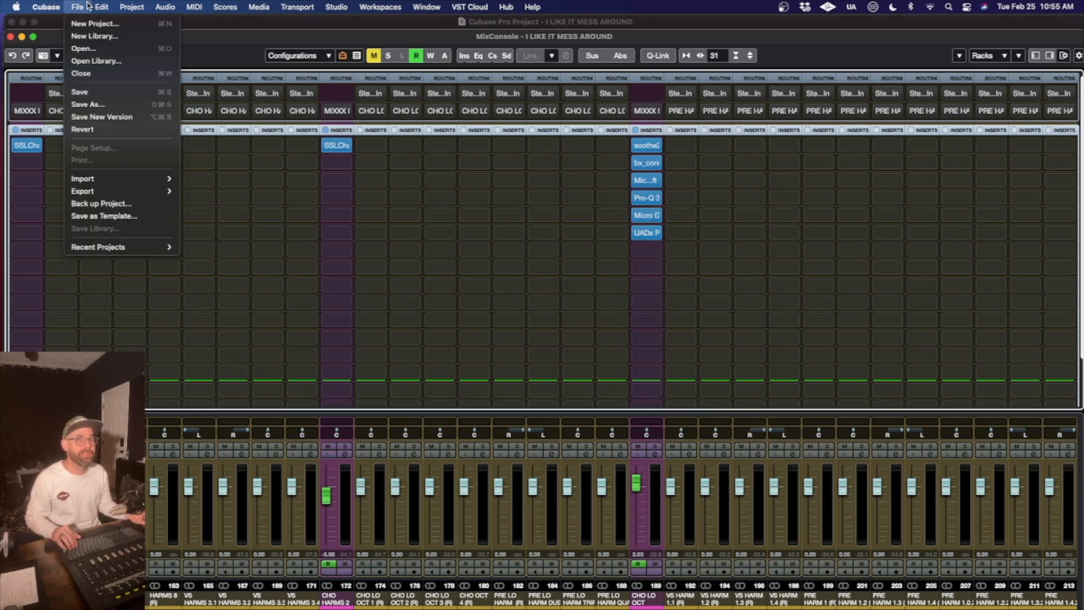
mouse_move(86, 177)
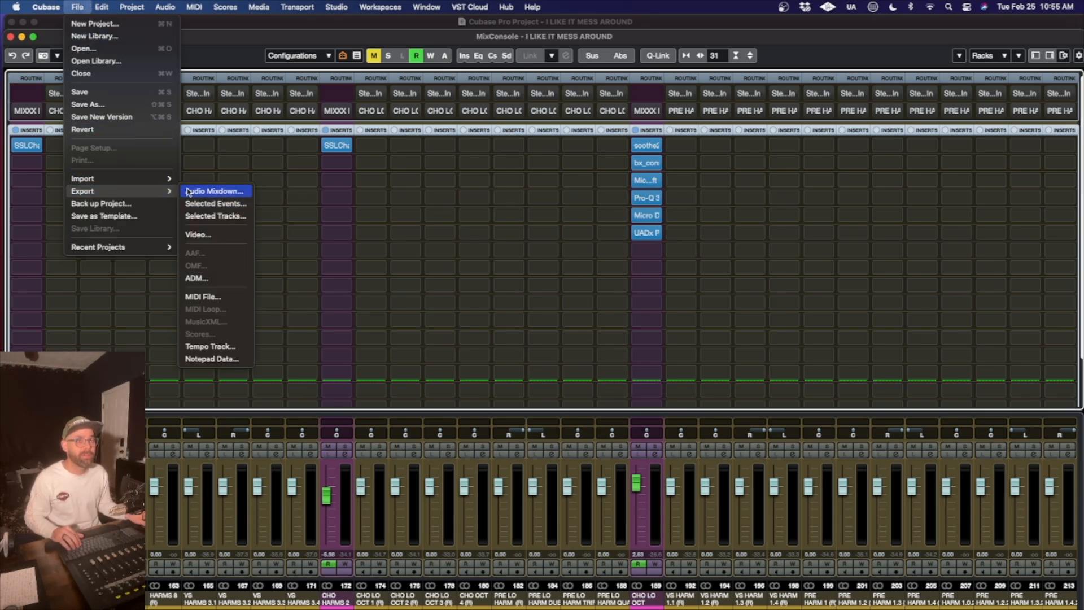
left_click(209, 190)
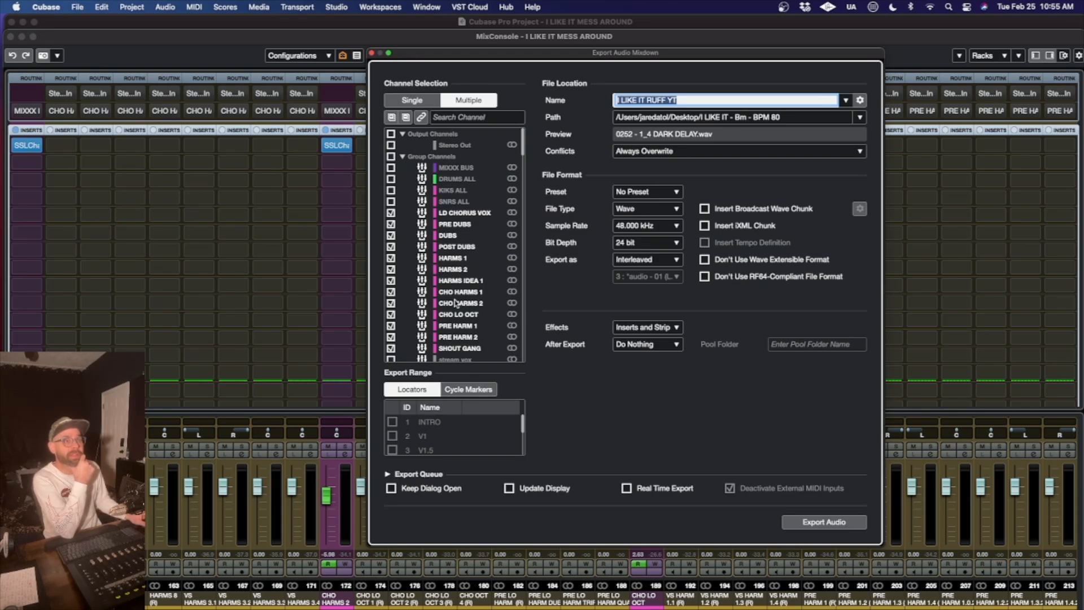
scroll(477, 349, "down", 5)
scroll(477, 349, "up", 3)
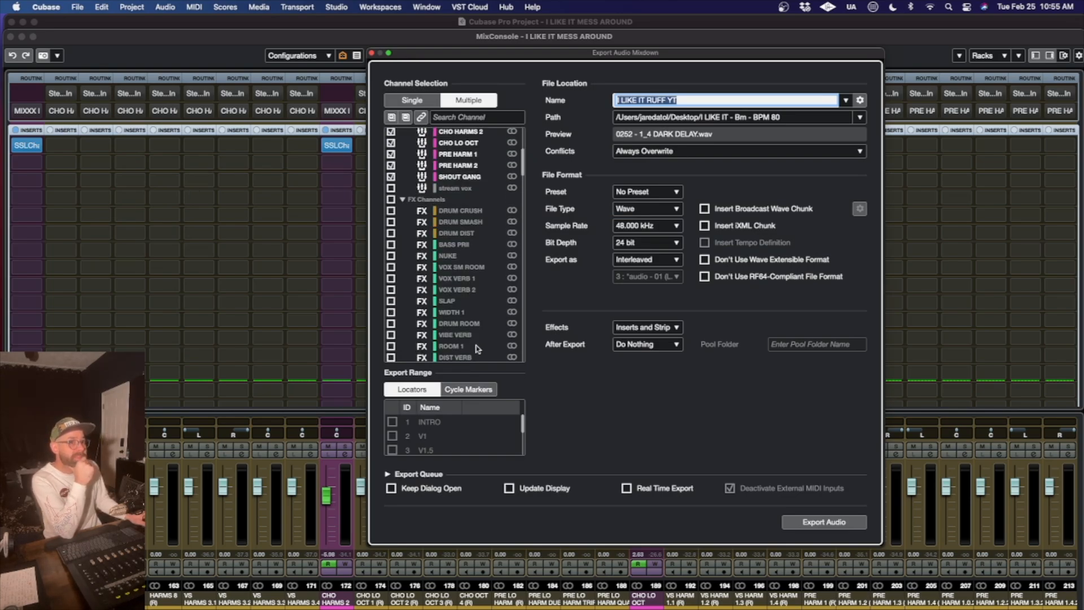
scroll(477, 318, "down", 5)
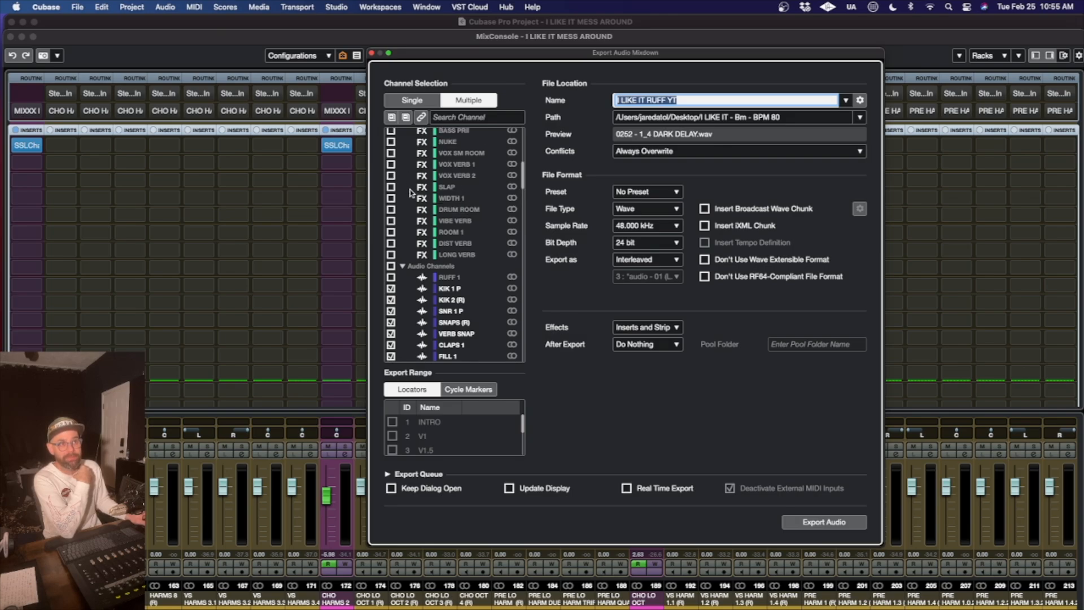
scroll(412, 194, "up", 2)
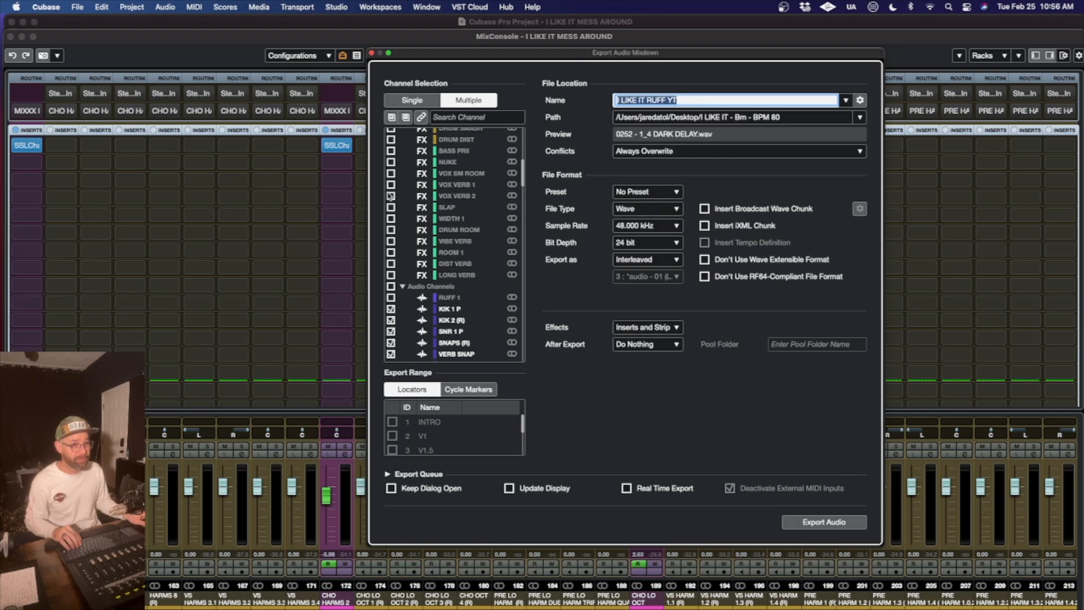
scroll(475, 248, "down", 2)
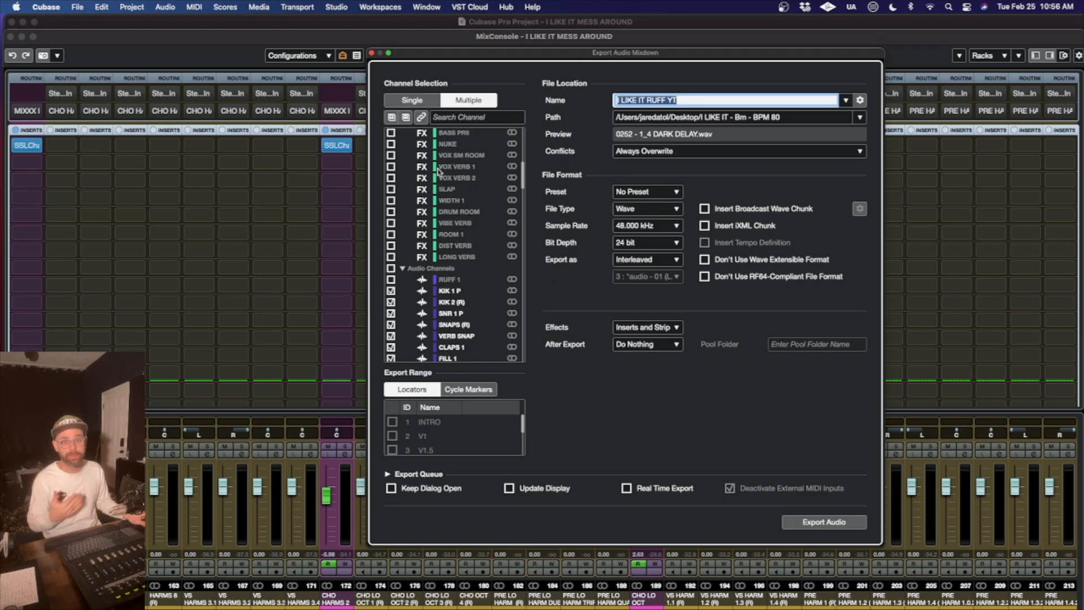
- Review which audio channels are ticked for export, from the kicks through the synths and vocals to the delays
scroll(493, 269, "down", 10)
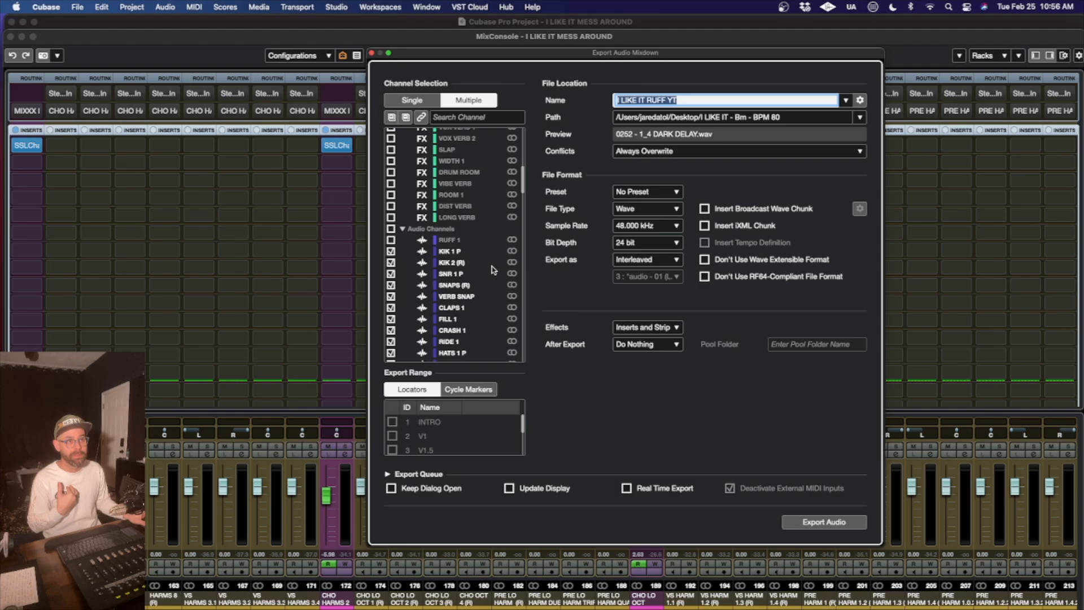
scroll(485, 265, "down", 15)
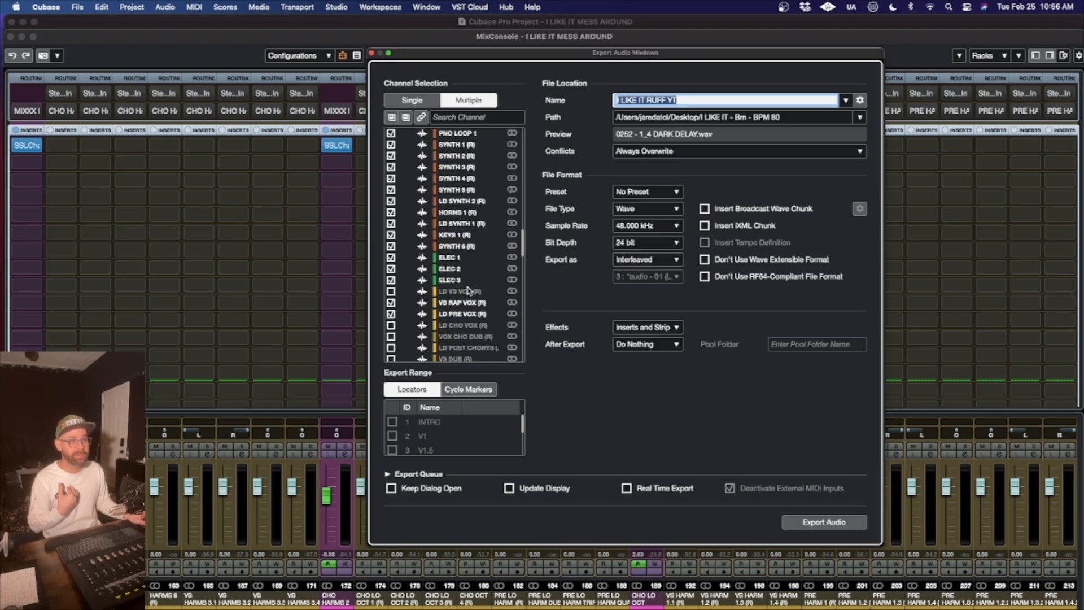
scroll(469, 291, "down", 5)
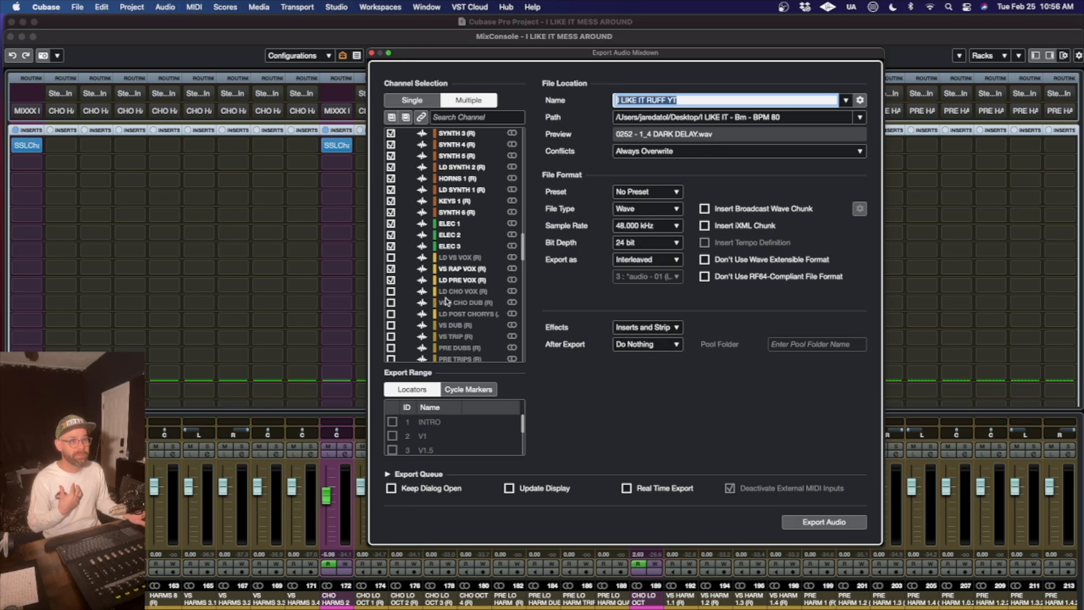
scroll(446, 300, "down", 2)
scroll(444, 299, "down", 2)
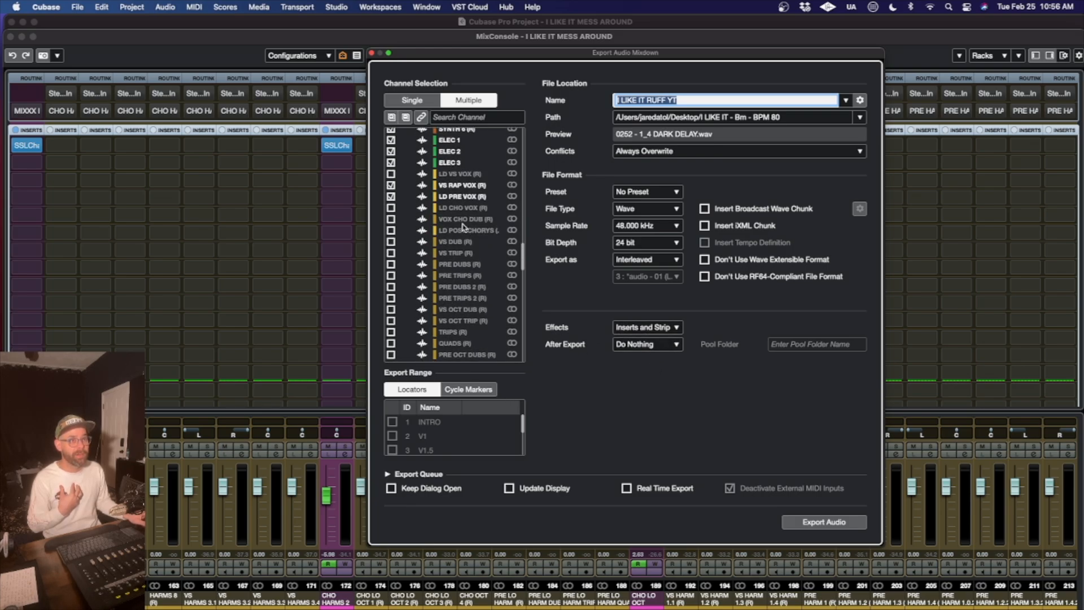
scroll(472, 242, "down", 5)
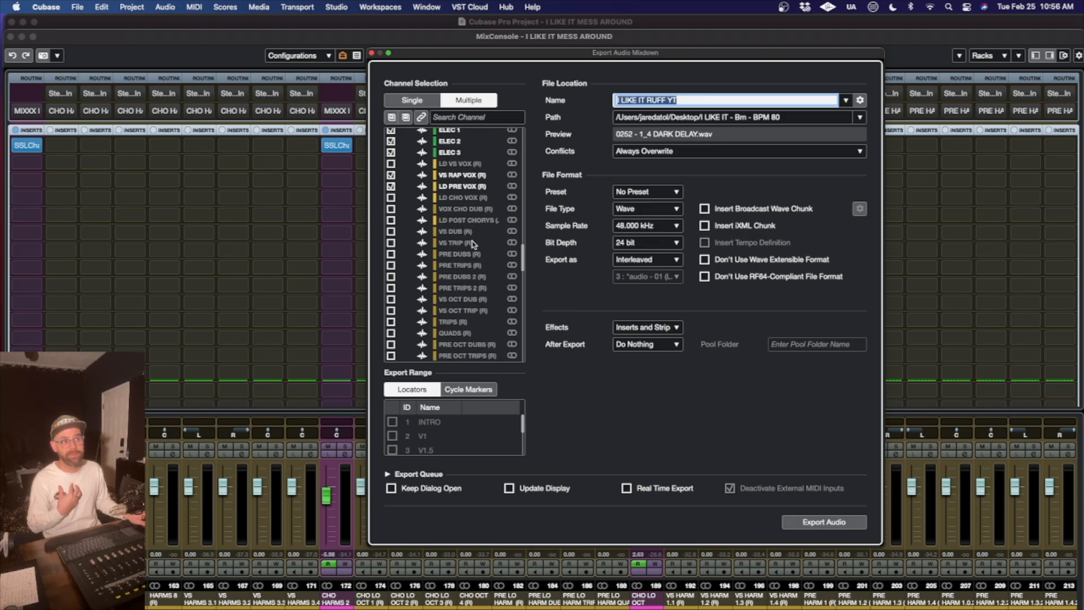
scroll(472, 242, "down", 10)
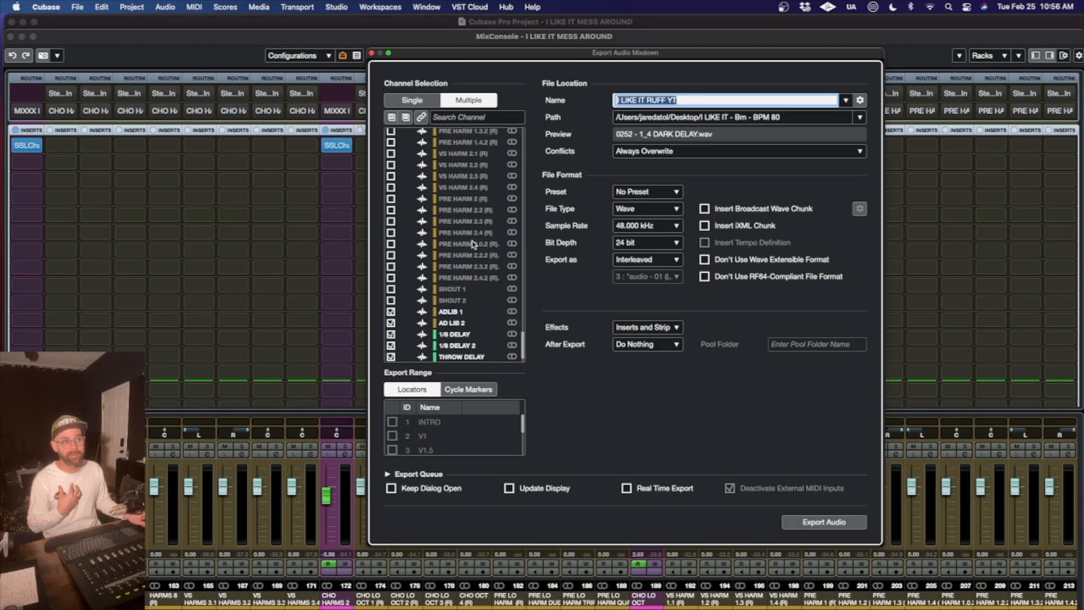
- Compare the ticked vocal groups with the individual vocal and delay channels, and close the export dialog without exporting
scroll(472, 244, "up", 15)
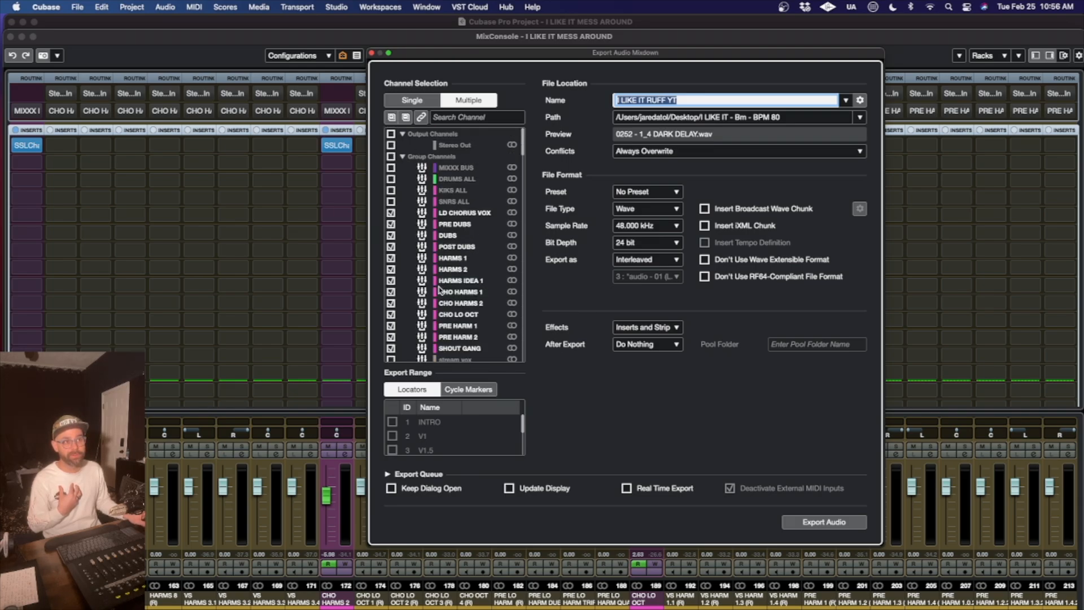
scroll(435, 265, "down", 15)
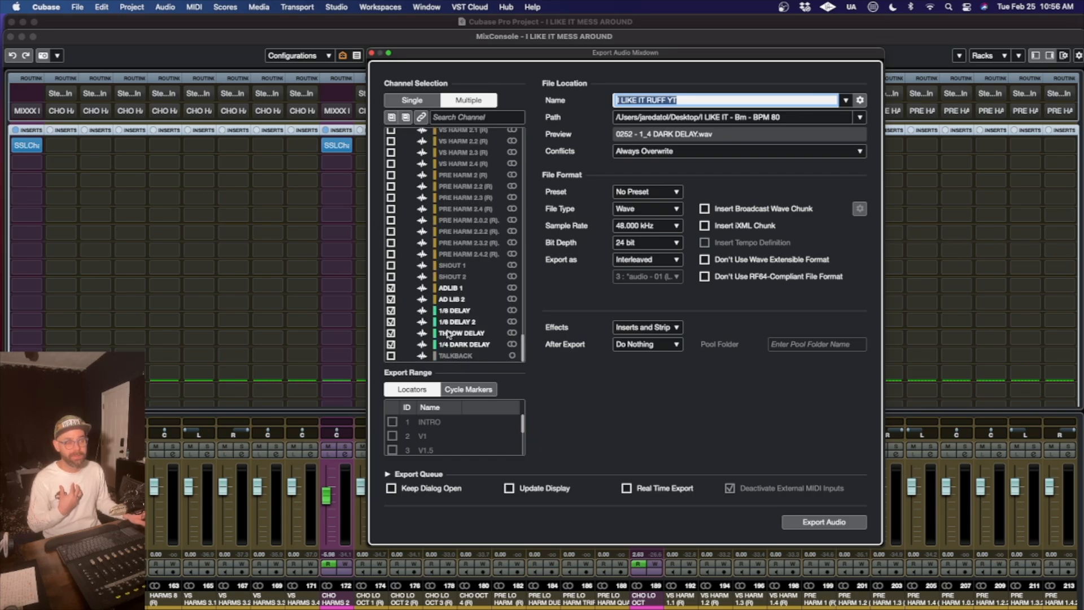
scroll(434, 309, "up", 1)
scroll(434, 308, "up", 8)
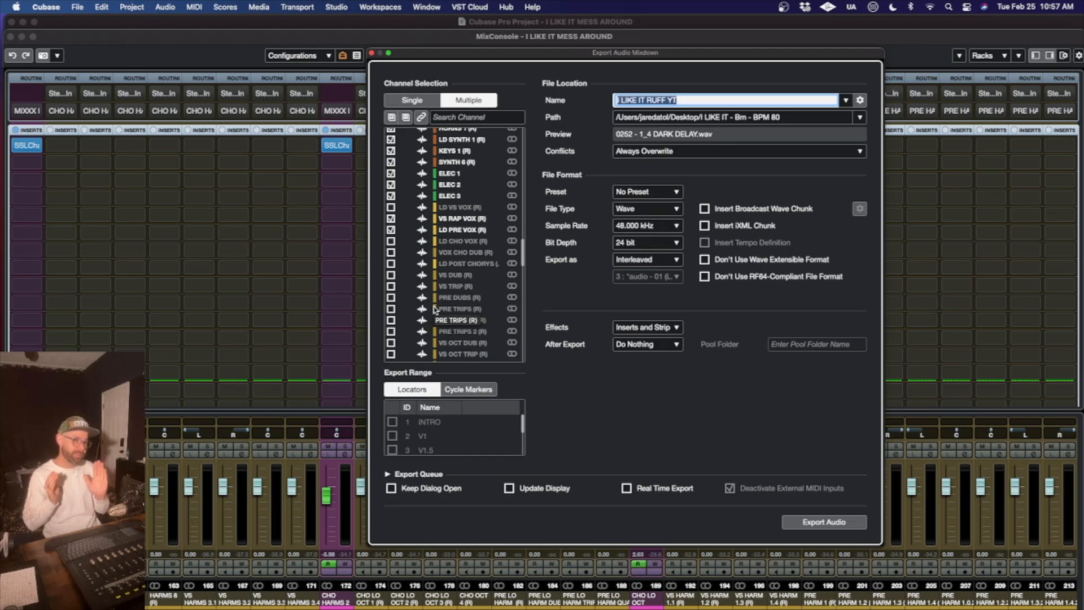
scroll(491, 230, "up", 10)
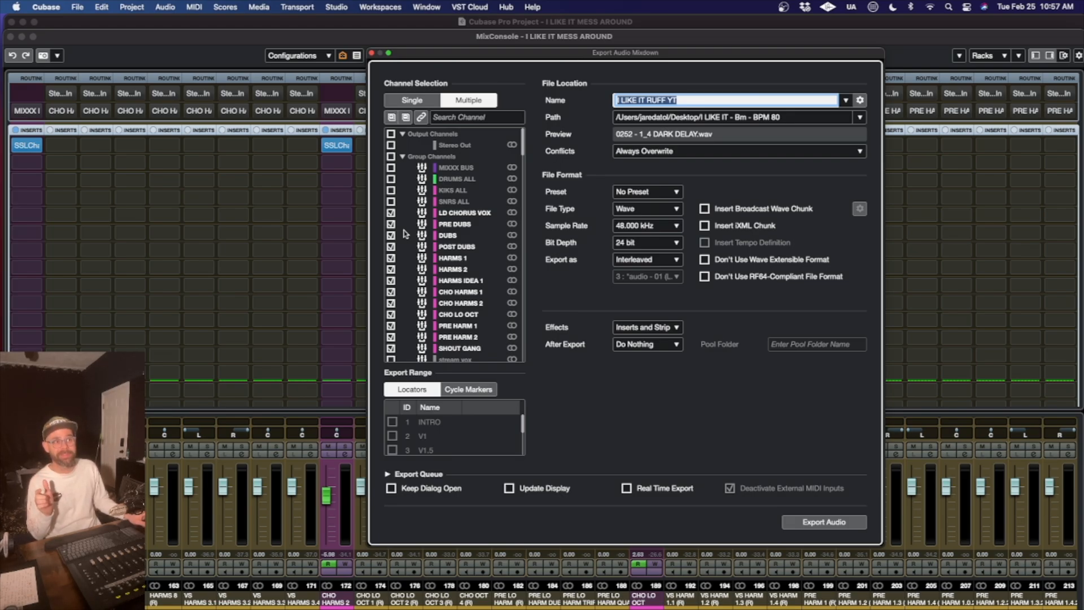
left_click(371, 53)
- Switch to Finder and open the "I LIKE IT - Bm - BPM 80" folder on the Desktop
mouse_move(418, 607)
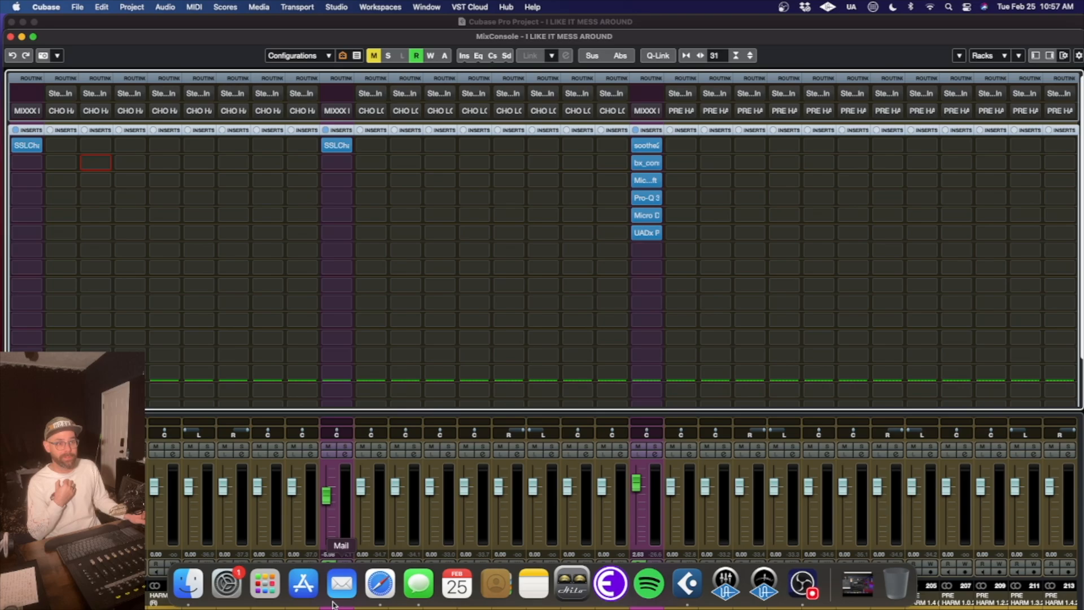
left_click(188, 583)
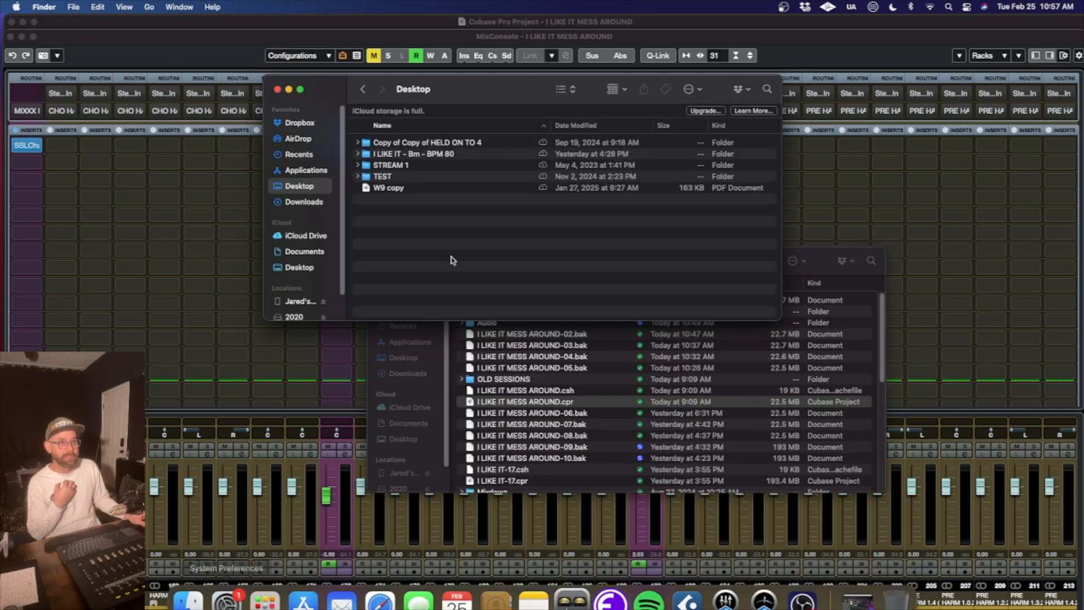
double_click(414, 155)
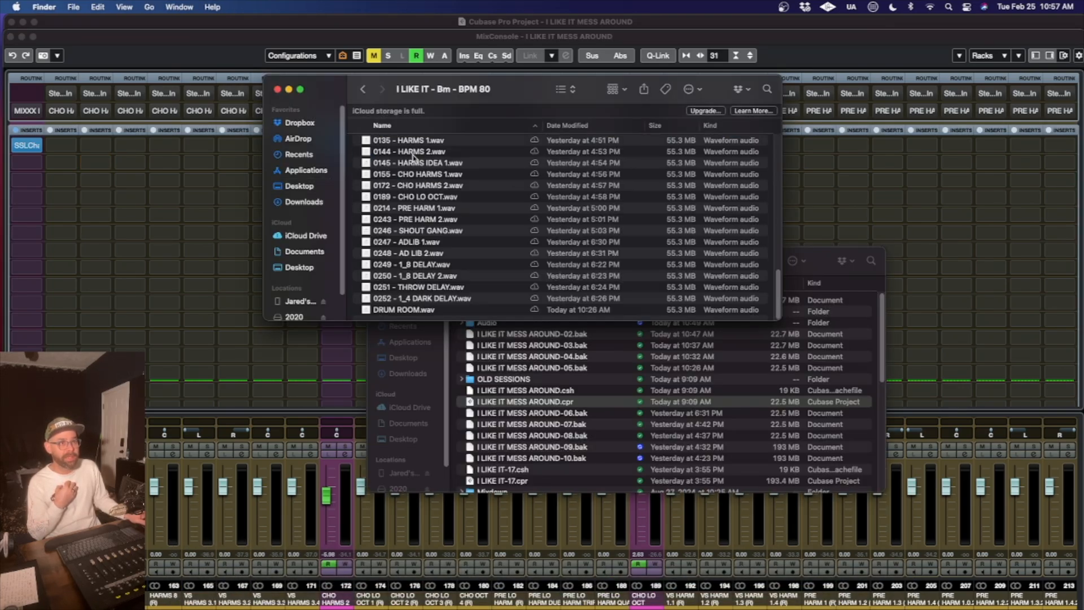
- Look through the exported stem files in the "I LIKE IT - Bm - BPM 80" folder, from the kicks through the delays
scroll(432, 198, "up", 5)
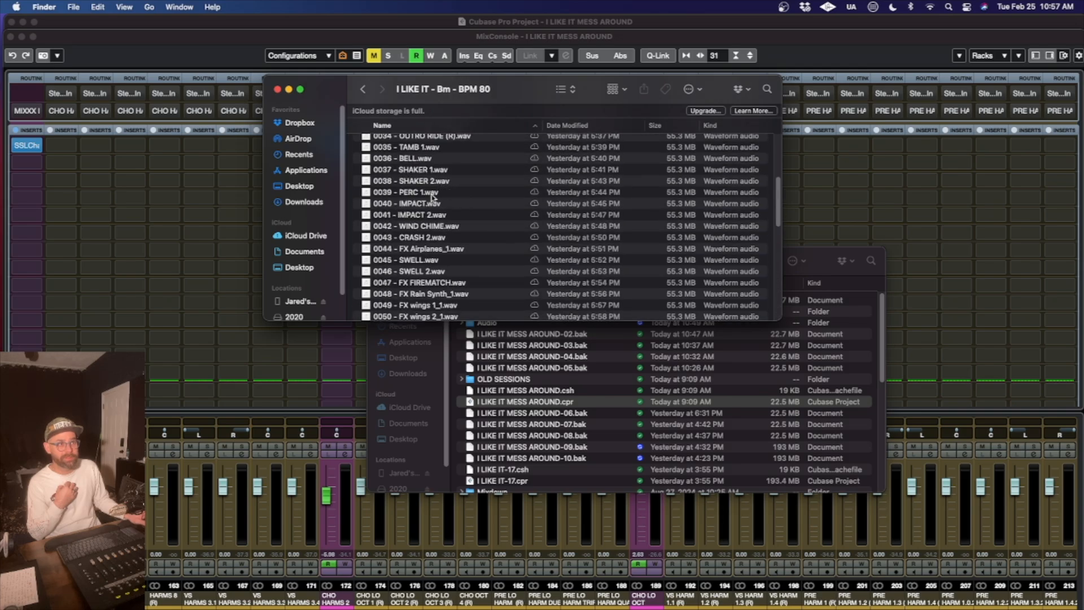
scroll(422, 238, "down", 5)
scroll(422, 238, "up", 10)
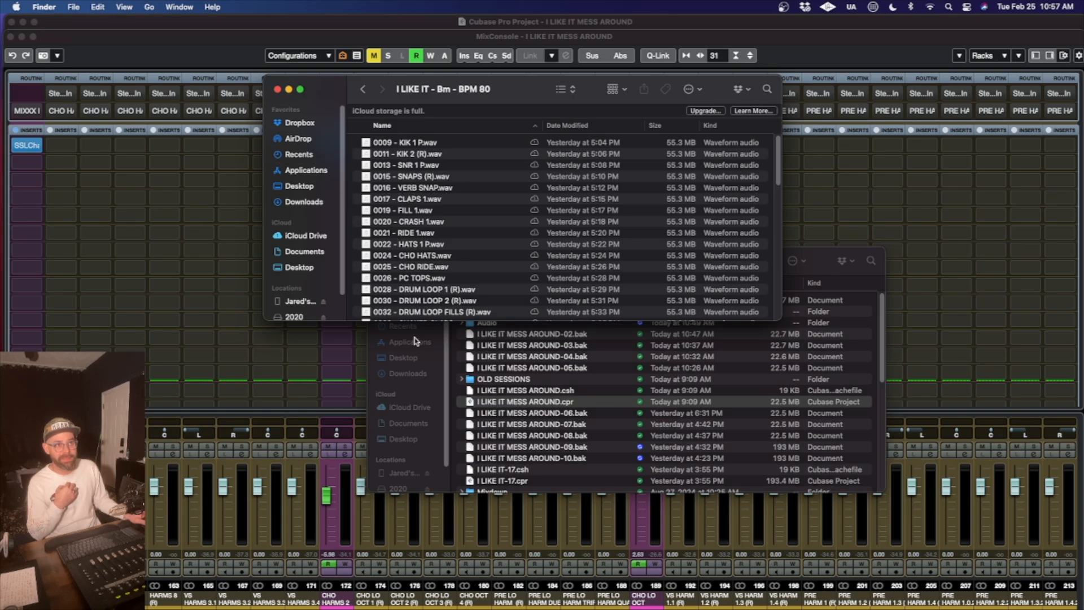
scroll(405, 289, "up", 3)
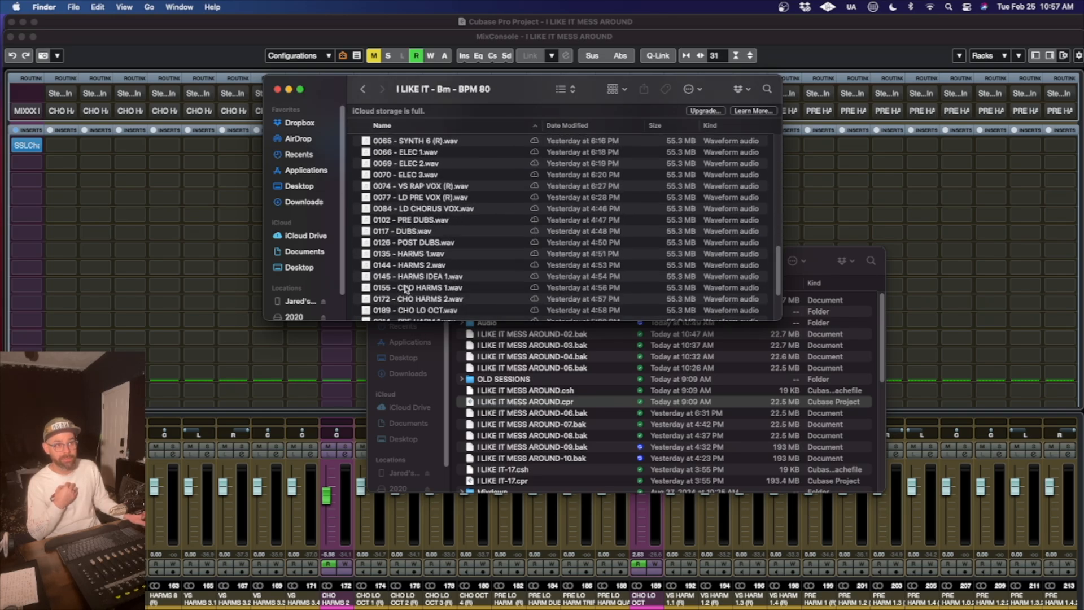
scroll(404, 289, "down", 3)
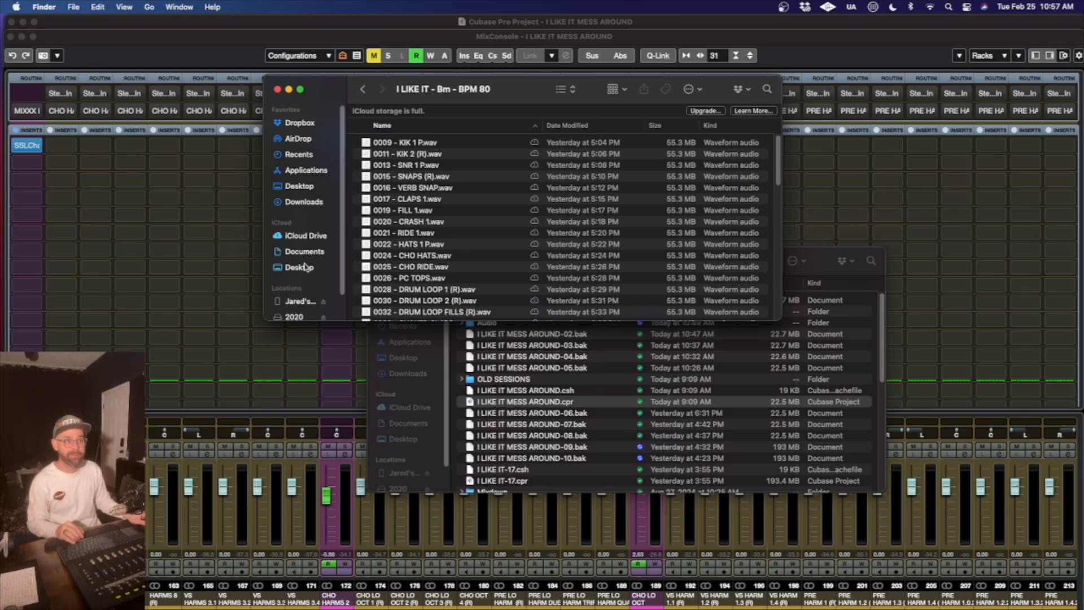
scroll(429, 257, "down", 10)
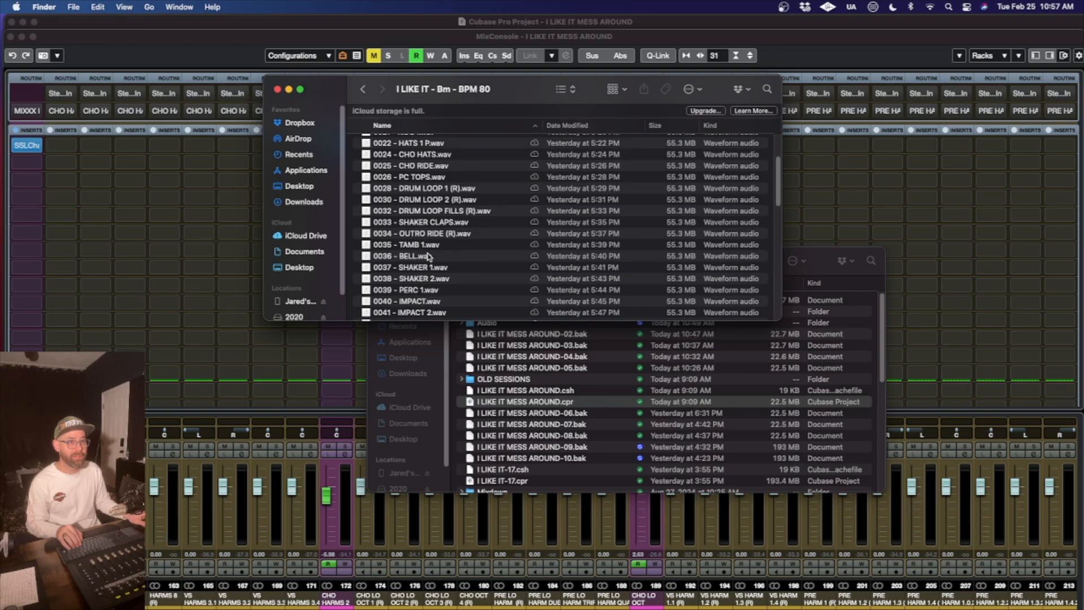
scroll(429, 257, "down", 15)
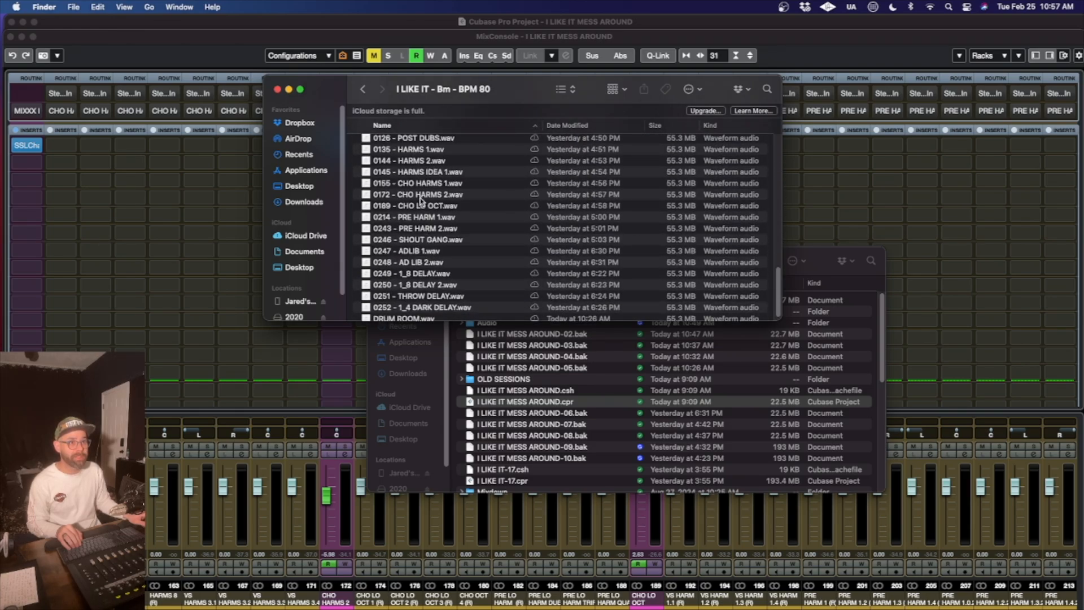
scroll(417, 267, "up", 2)
scroll(417, 267, "up", 10)
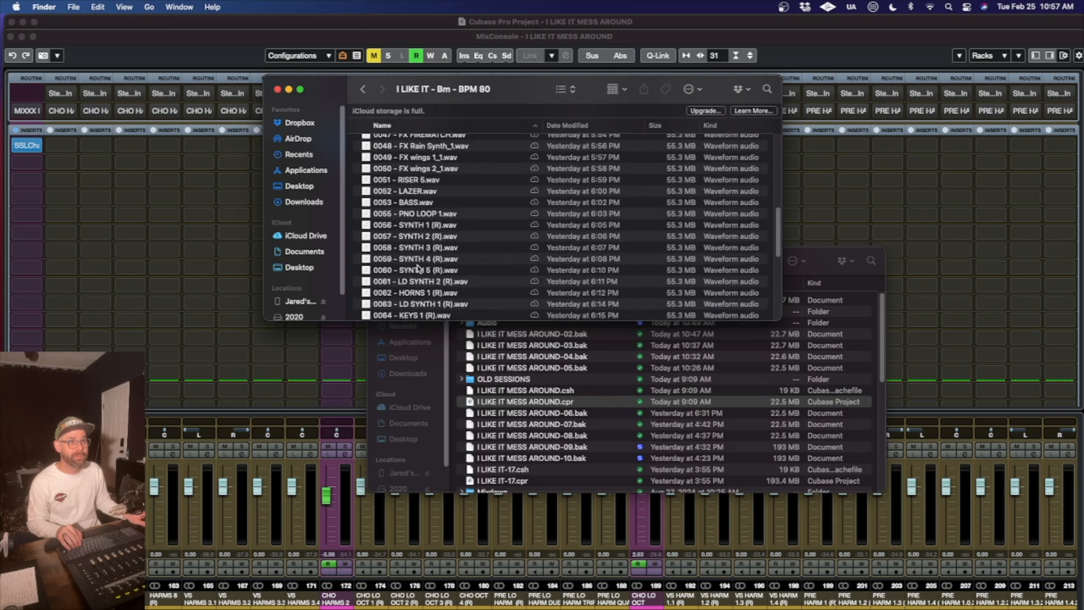
- Switch to Cubase, bring the Project window to the front, and collapse the DRUMS folder track
left_click(652, 48)
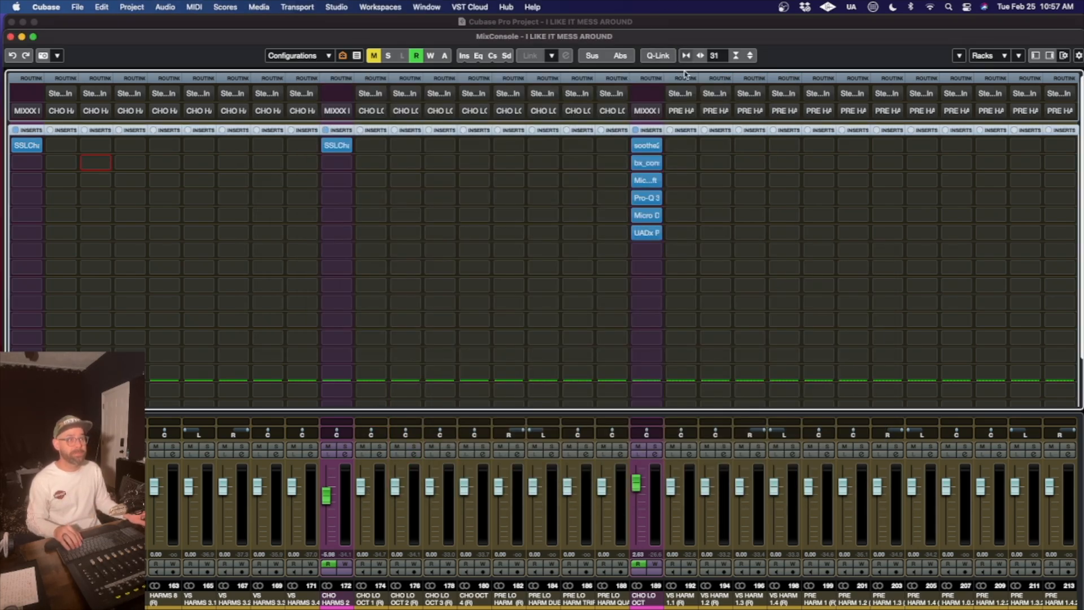
key("F3")
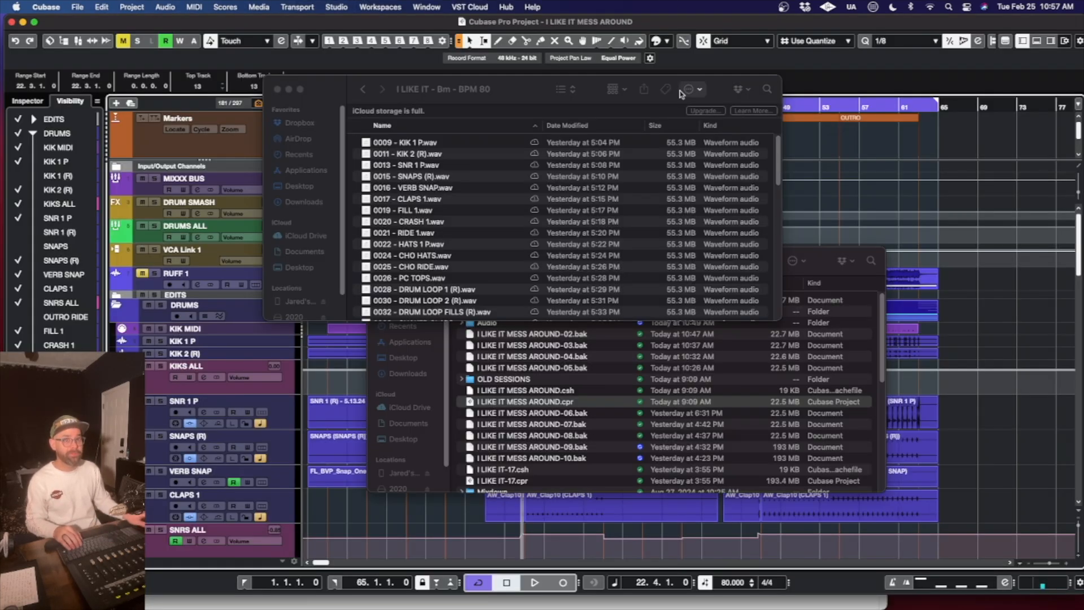
left_click(396, 25)
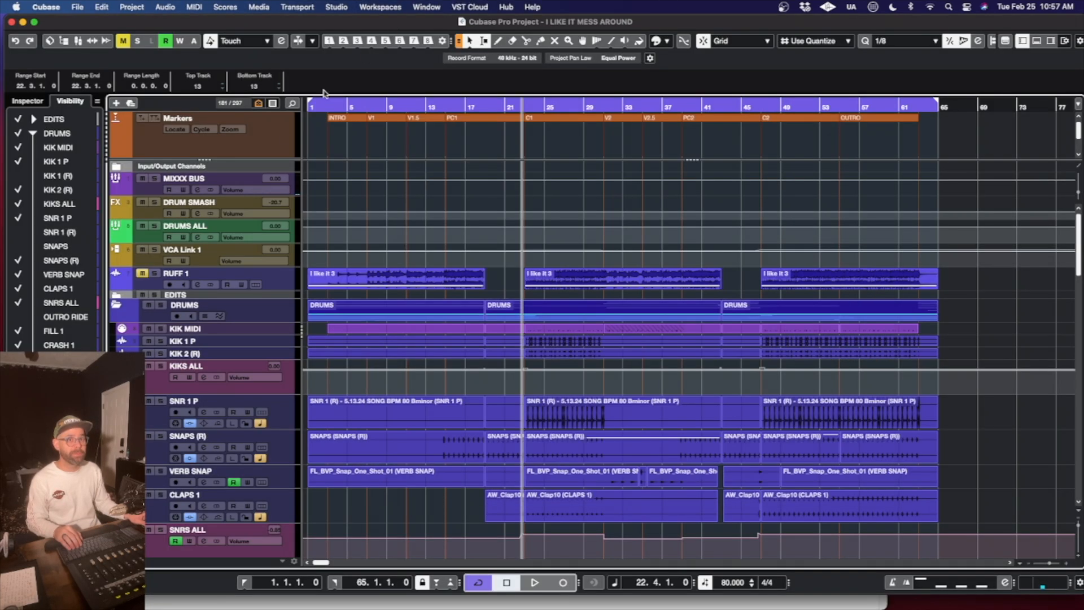
left_click(116, 305)
scroll(424, 336, "down", 10)
scroll(424, 337, "up", 10)
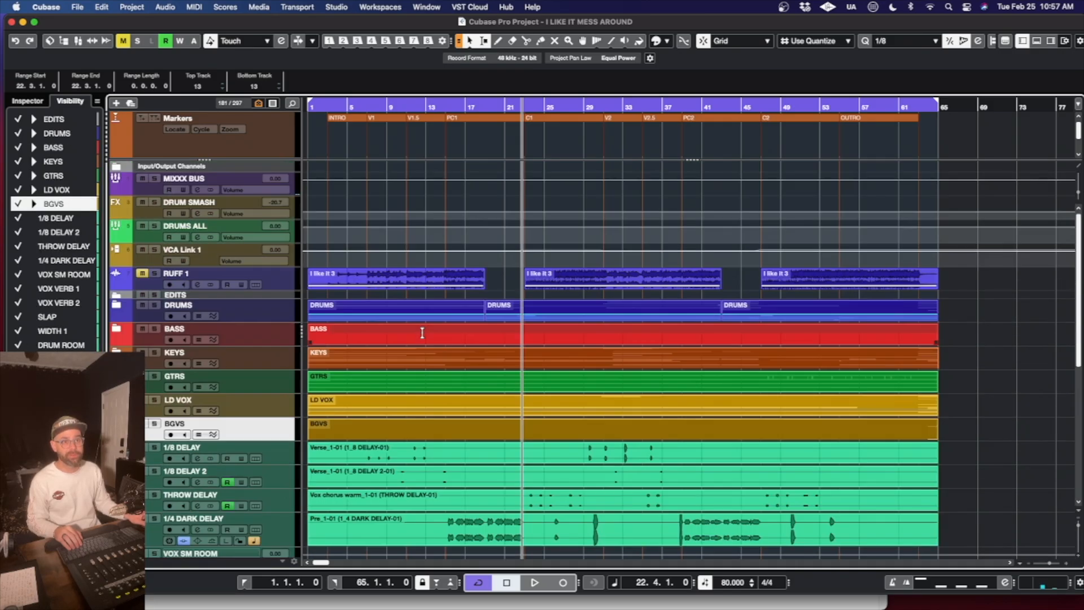
scroll(424, 337, "down", 10)
scroll(424, 336, "up", 10)
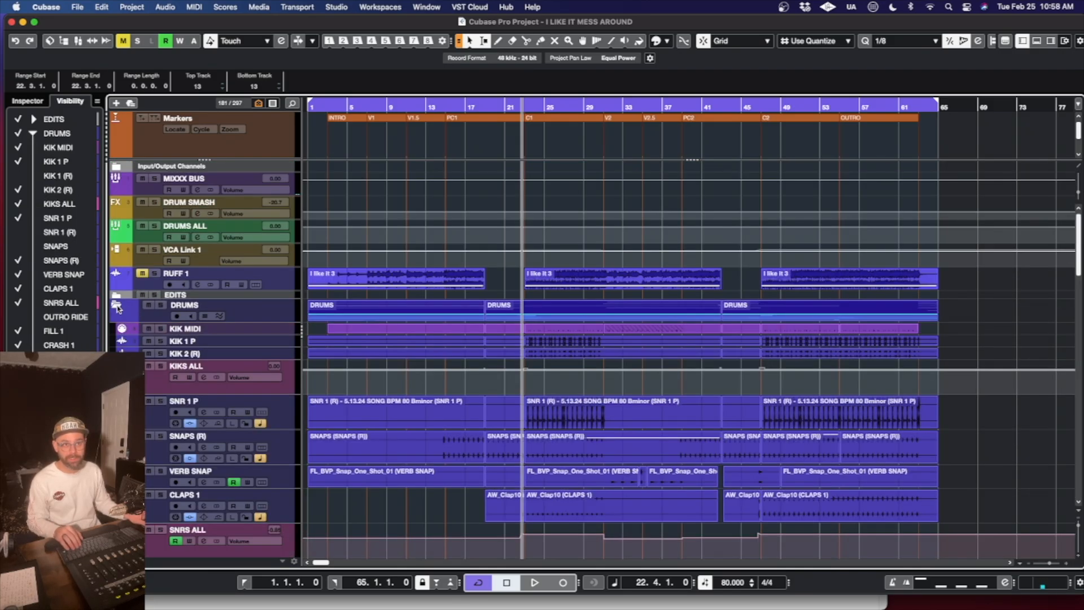
left_click(116, 305)
left_click(117, 306)
- Check the BASS folder track by expanding and collapsing it, and look over the remaining folder and delay tracks
left_click(118, 337)
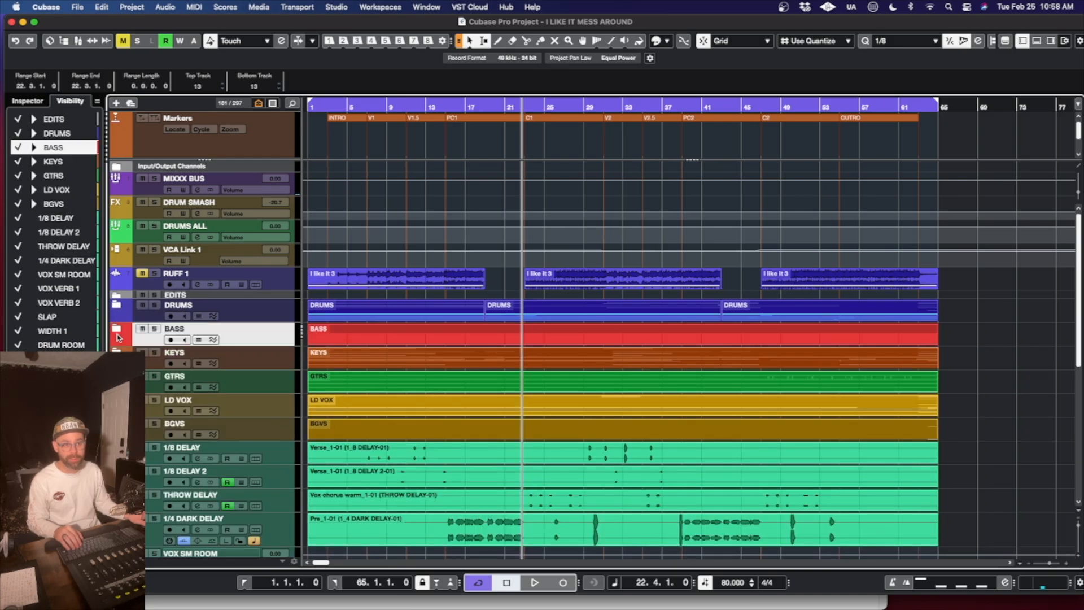
left_click(118, 331)
left_click(118, 332)
left_click(118, 332)
left_click(118, 332)
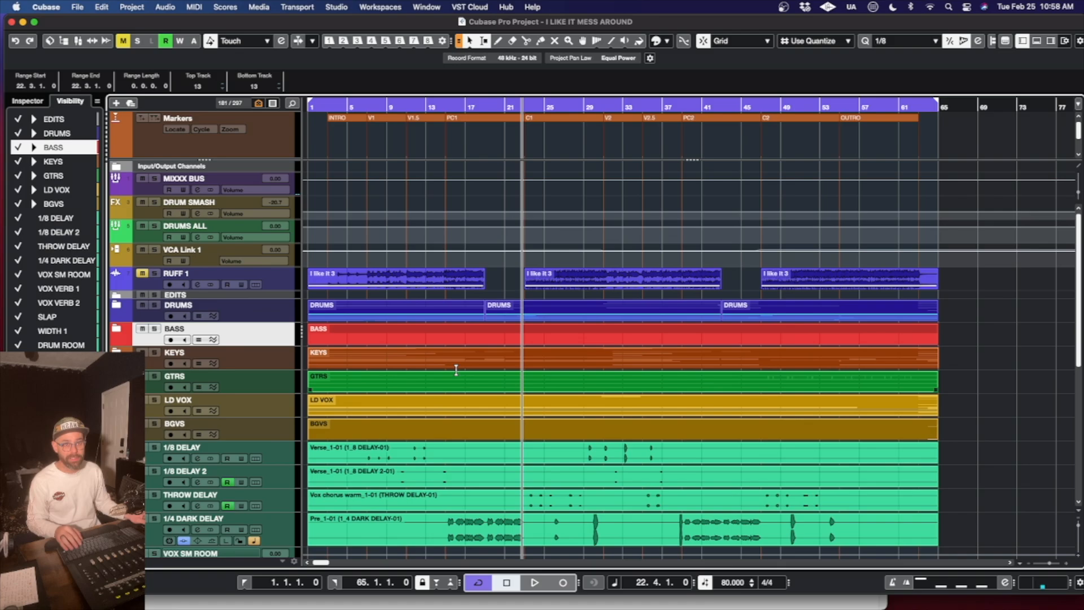
scroll(546, 382, "down", 5)
scroll(546, 383, "up", 5)
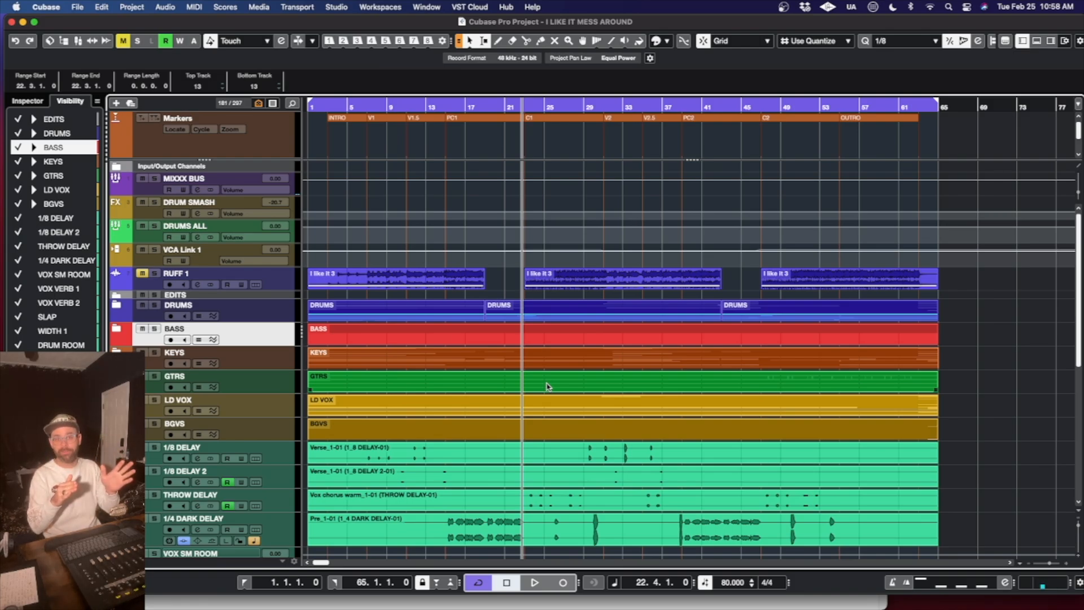
- Switch to Finder, review the whole list of exported stem files again, and close the stem and Mixdown folder windows
mouse_move(251, 592)
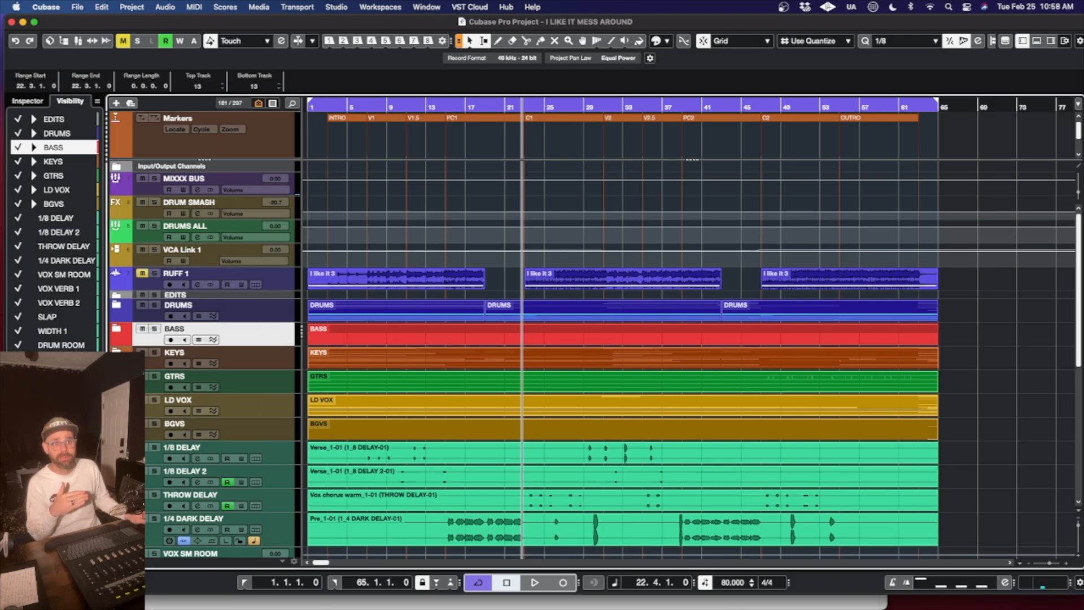
left_click(188, 592)
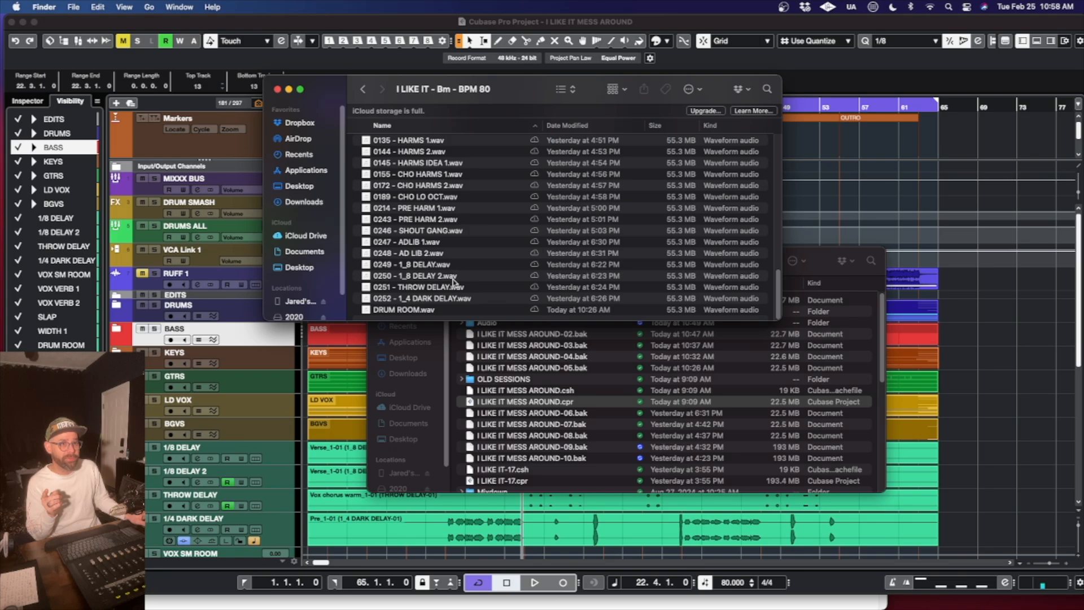
scroll(453, 281, "up", 10)
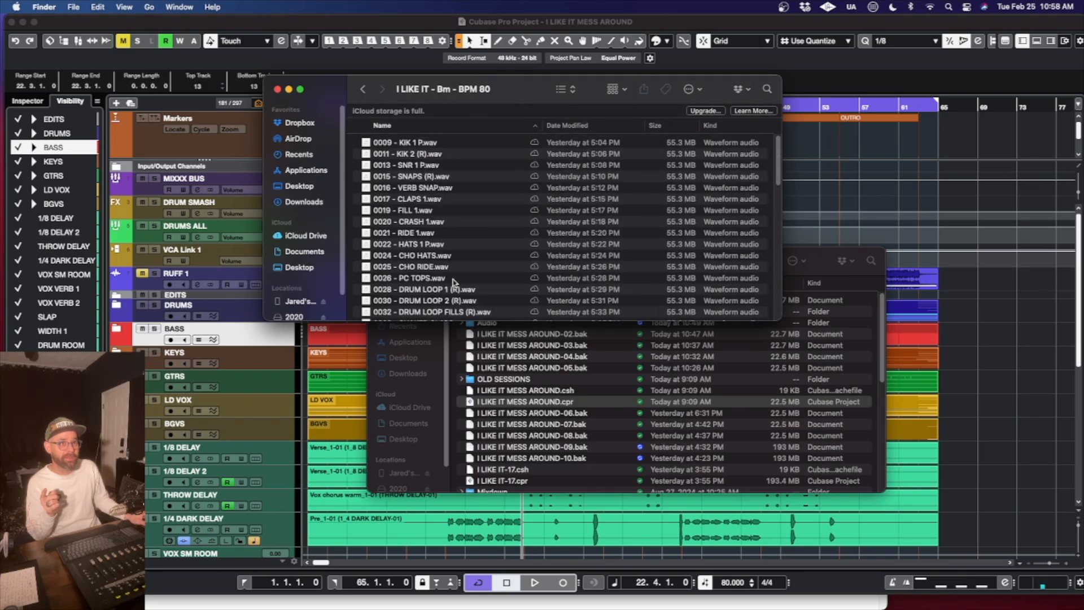
scroll(453, 281, "down", 6)
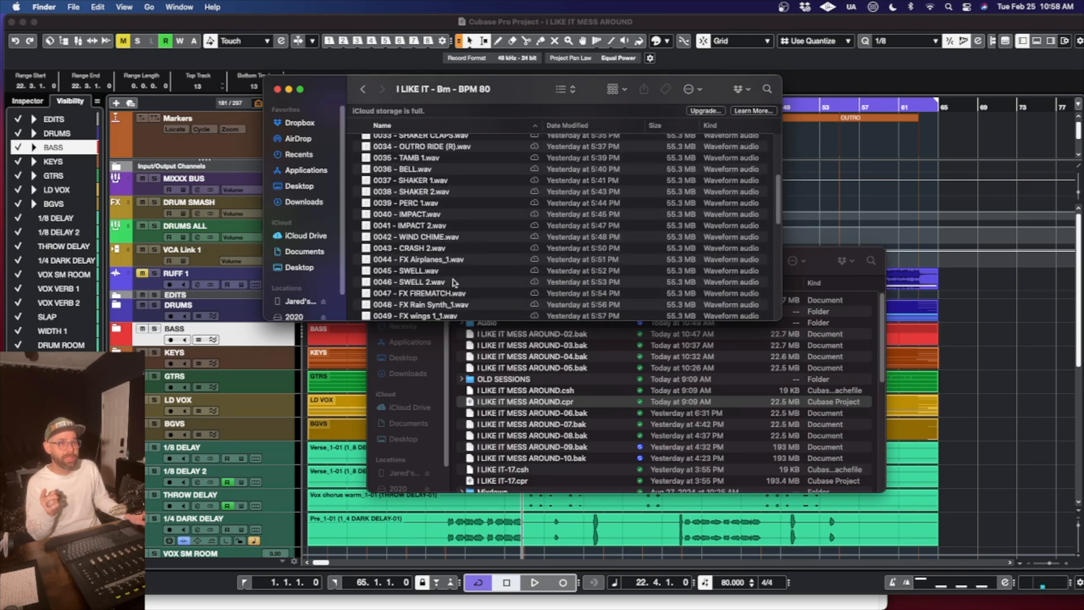
scroll(453, 280, "down", 7)
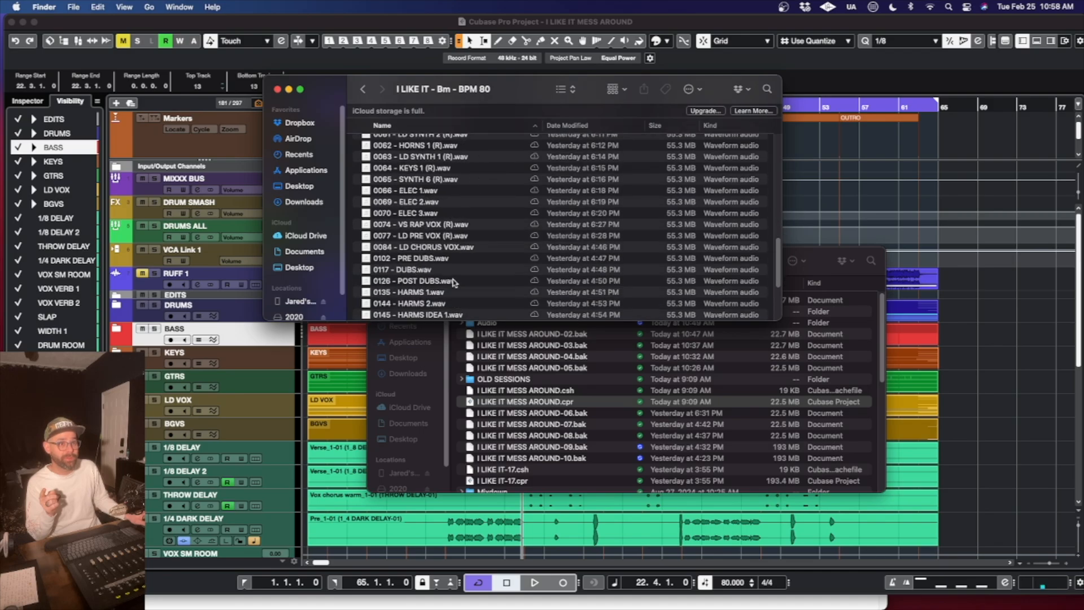
scroll(453, 281, "down", 7)
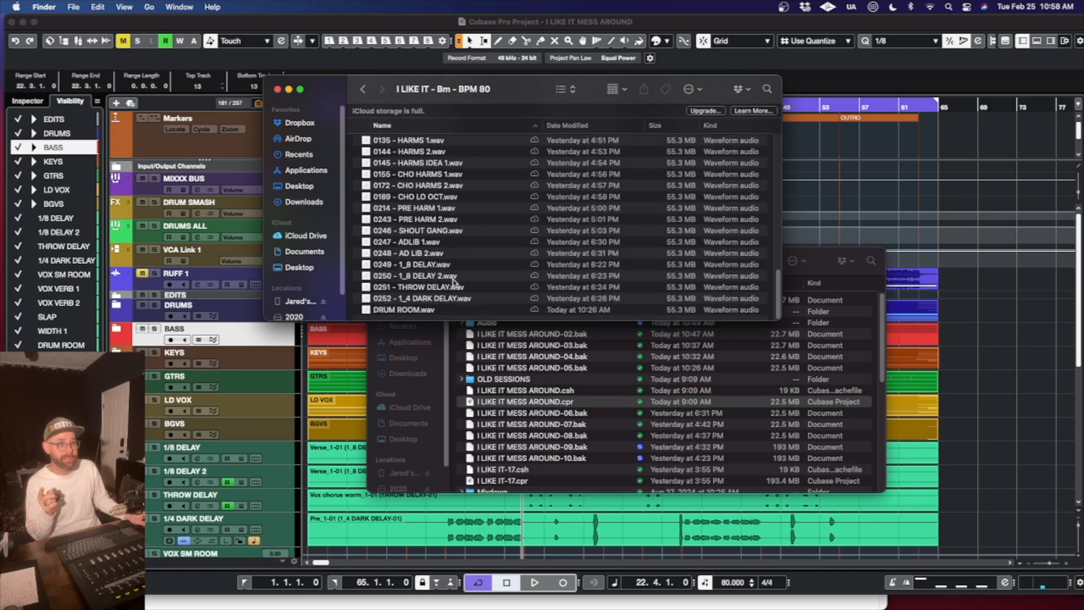
scroll(453, 280, "up", 15)
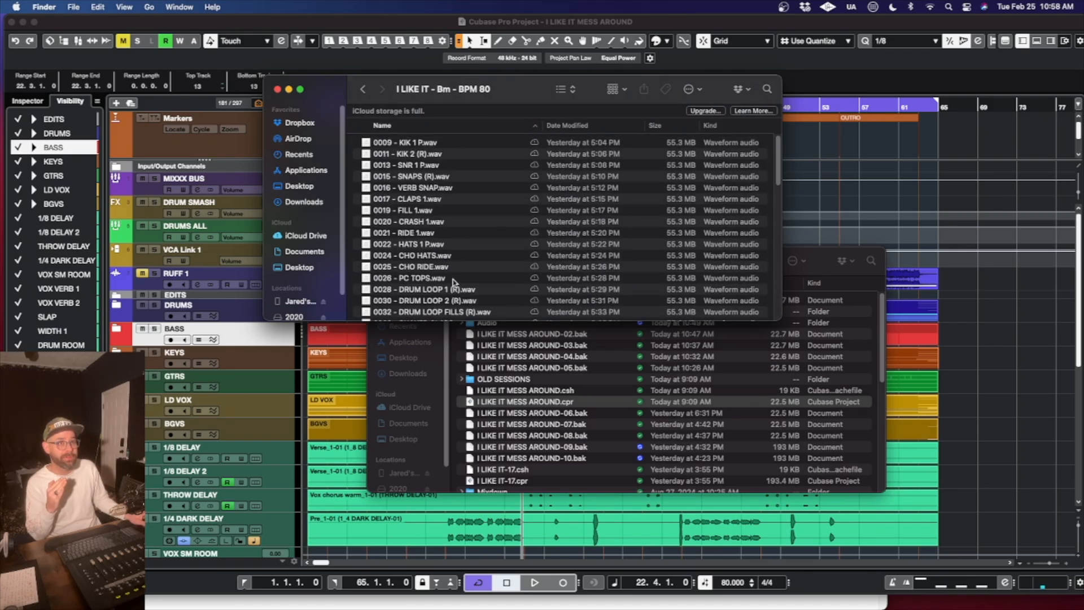
left_click(408, 244)
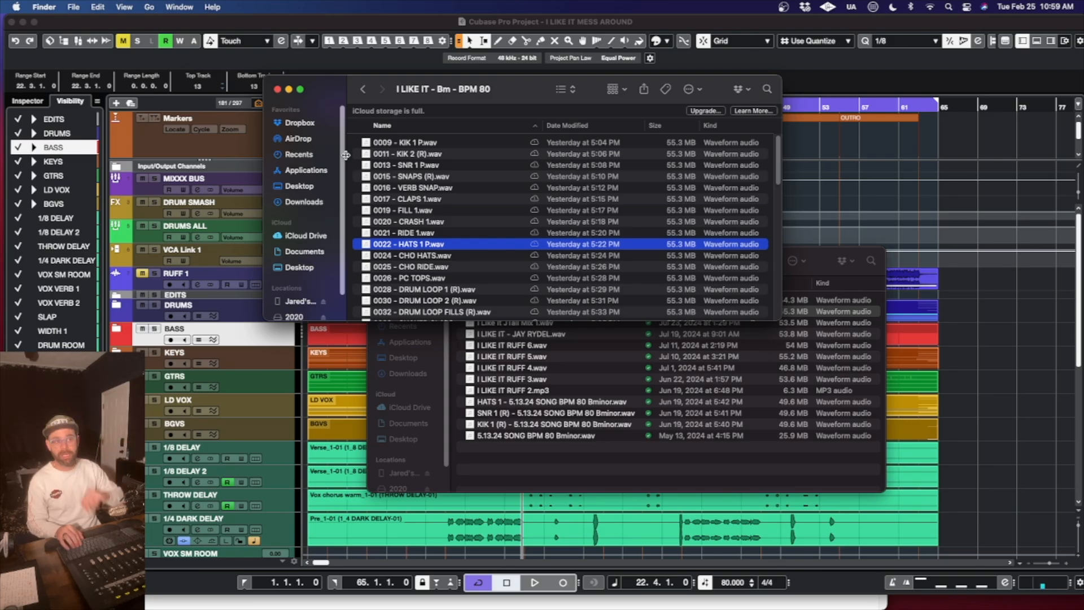
left_click(278, 89)
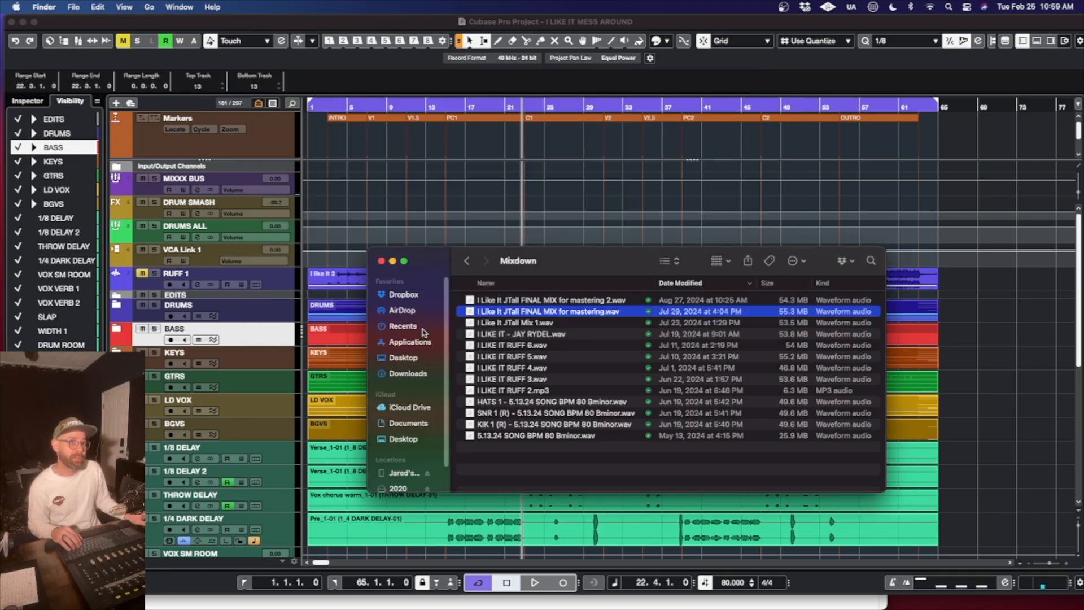
left_click(380, 262)
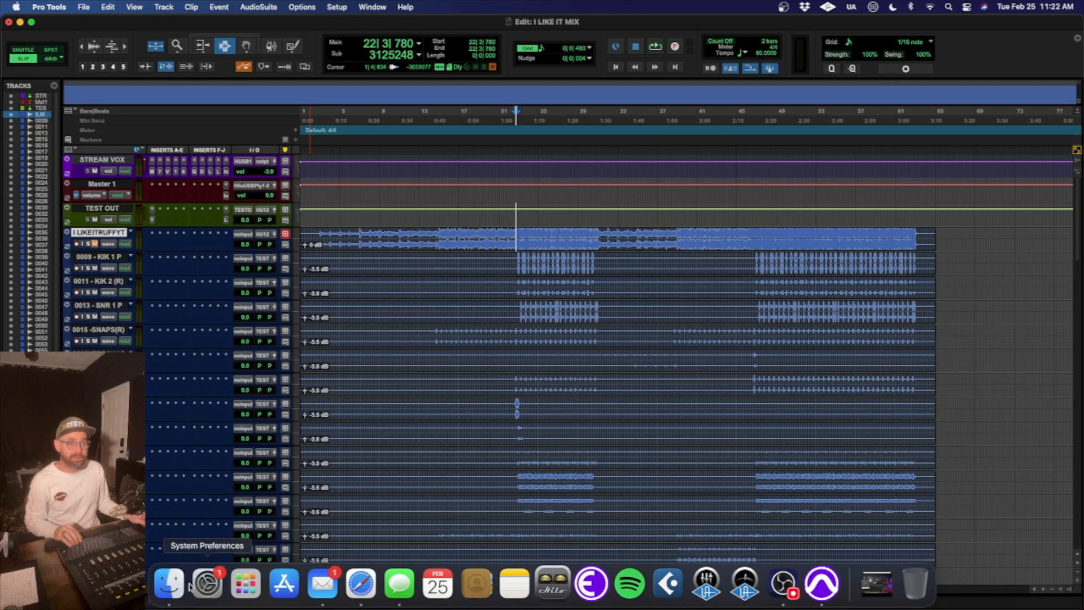
- Switch from Pro Tools to Finder, select all the WAV stems in the "I LIKE IT - Bm - BPM 80" folder, and close its window
left_click(169, 599)
scroll(480, 293, "up", 10)
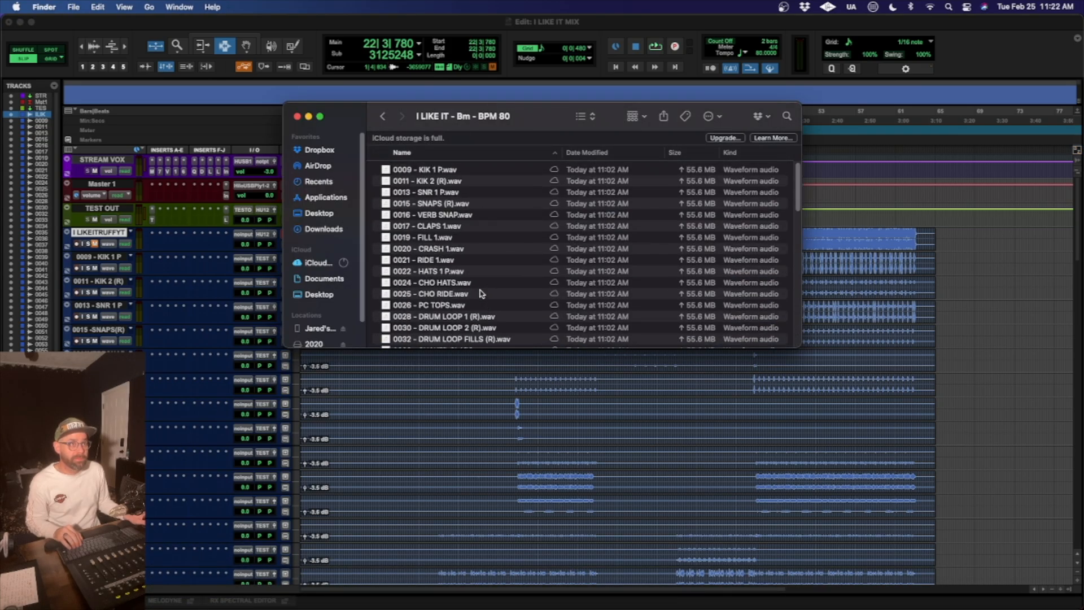
left_click(427, 169)
key("super+a")
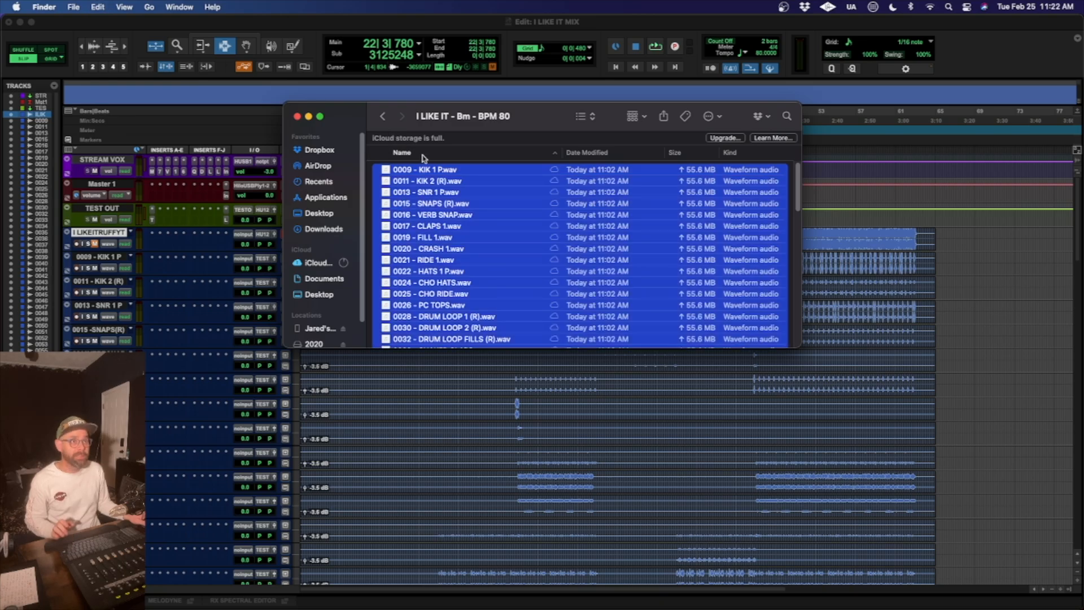
left_click(297, 116)
- Look through all the imported stem tracks in the Pro Tools Edit window and return to the rough mix track
scroll(684, 340, "down", 10)
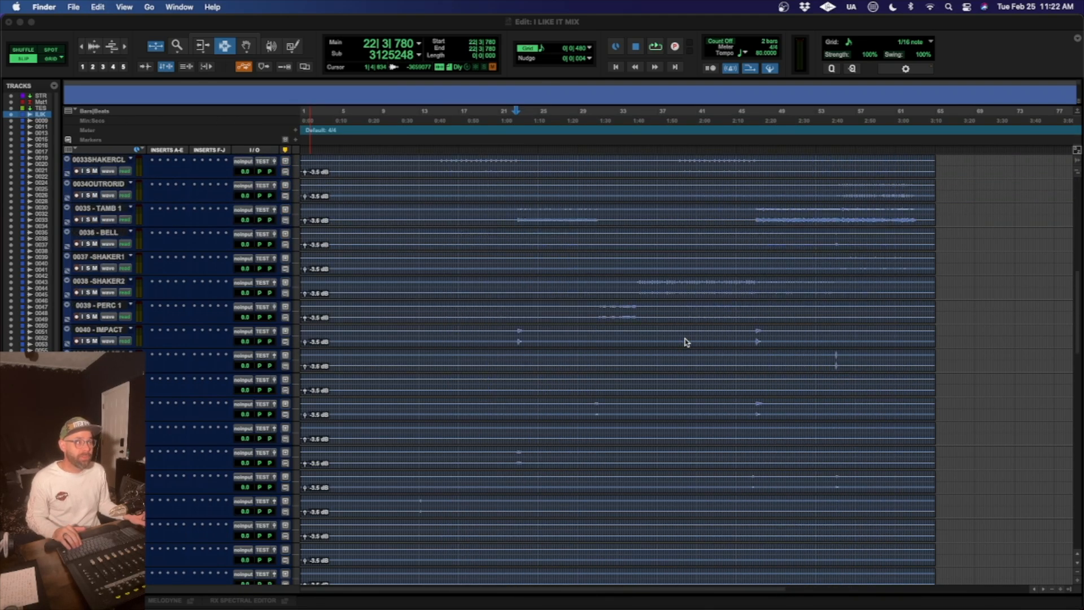
scroll(684, 342, "down", 15)
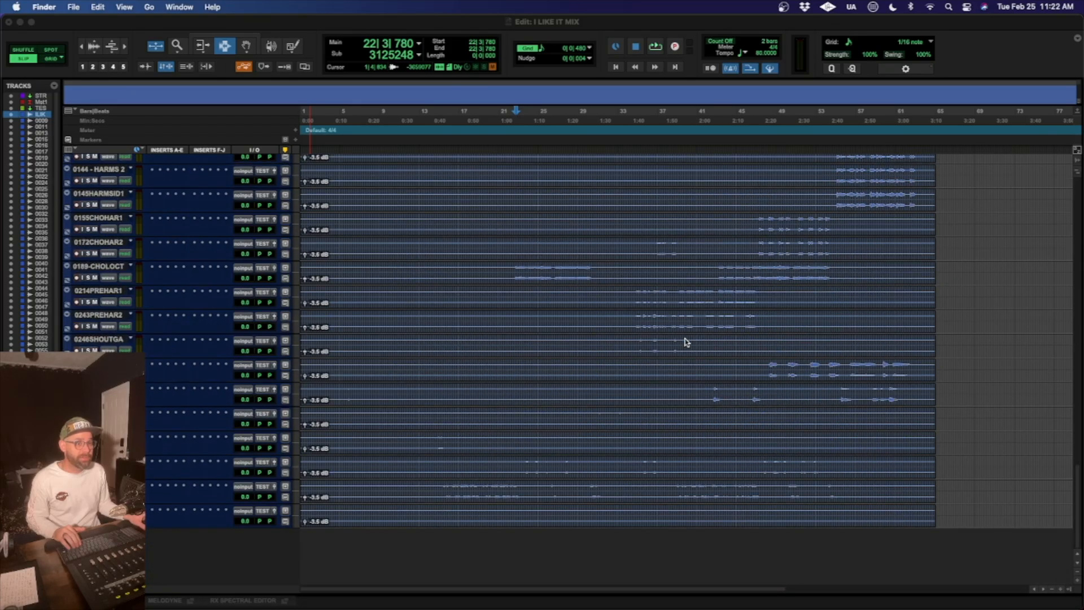
scroll(685, 342, "up", 20)
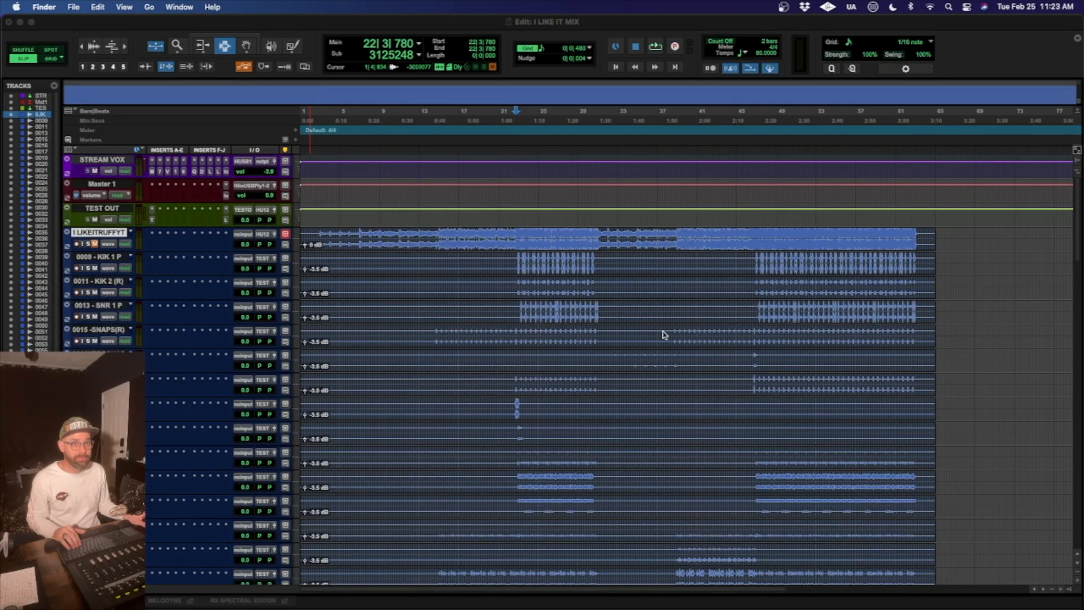
left_click(95, 239)
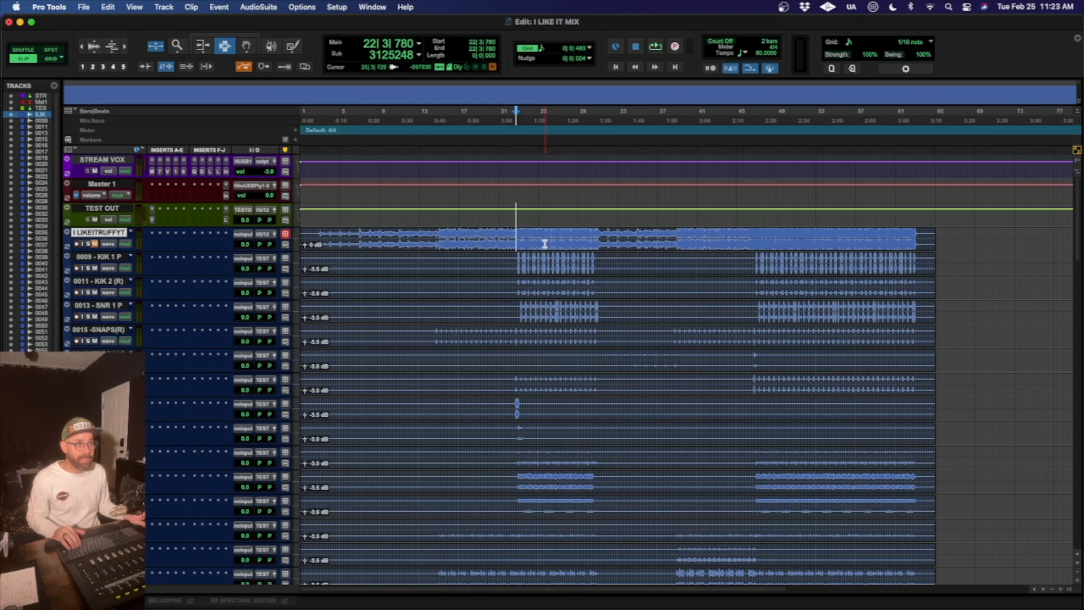
- Play the imported stems from just before bar 23, where the drums enter, with the rough mix track muted
key("t")
key("t")
key("t")
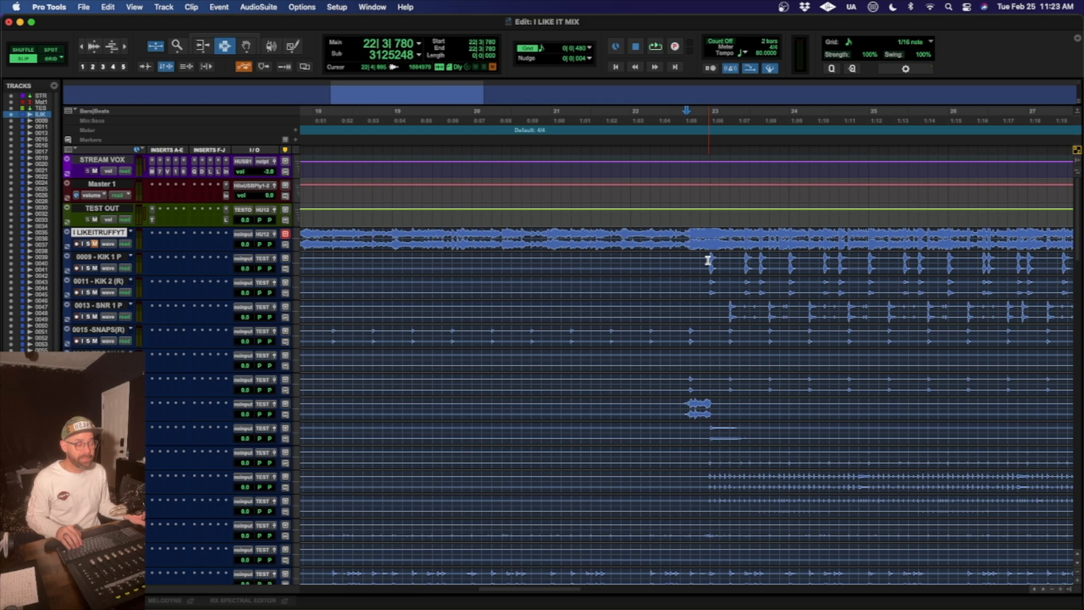
key("space")
key("space")
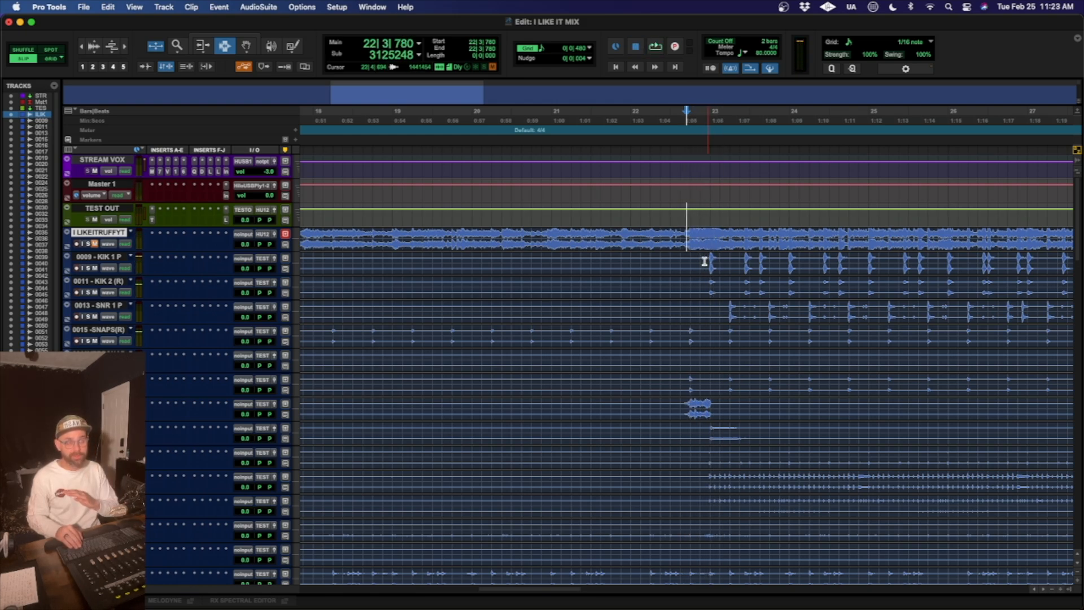
key("space")
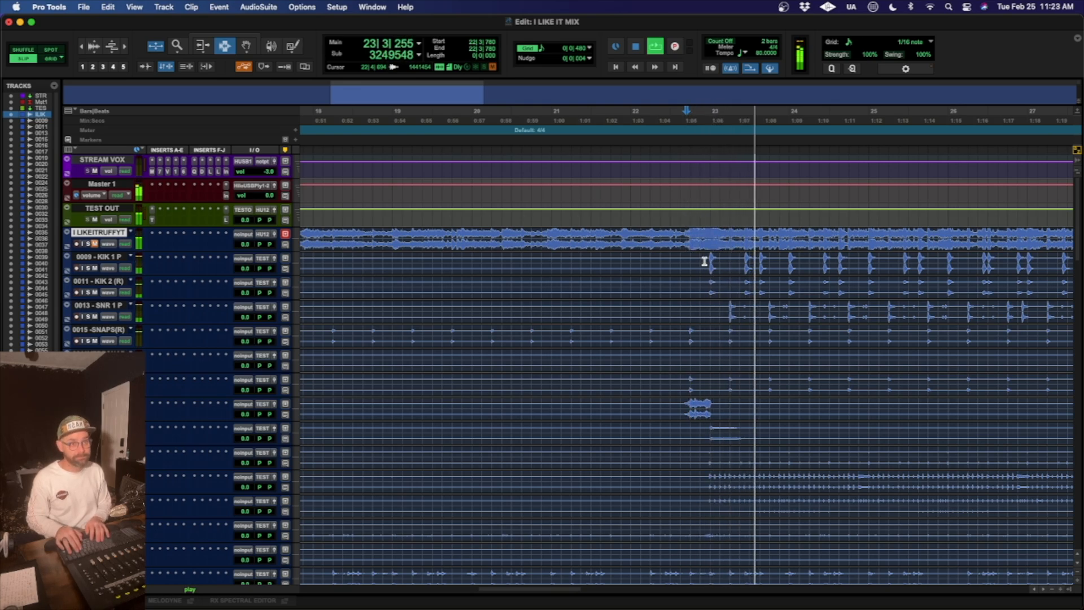
key("space")
key("space")
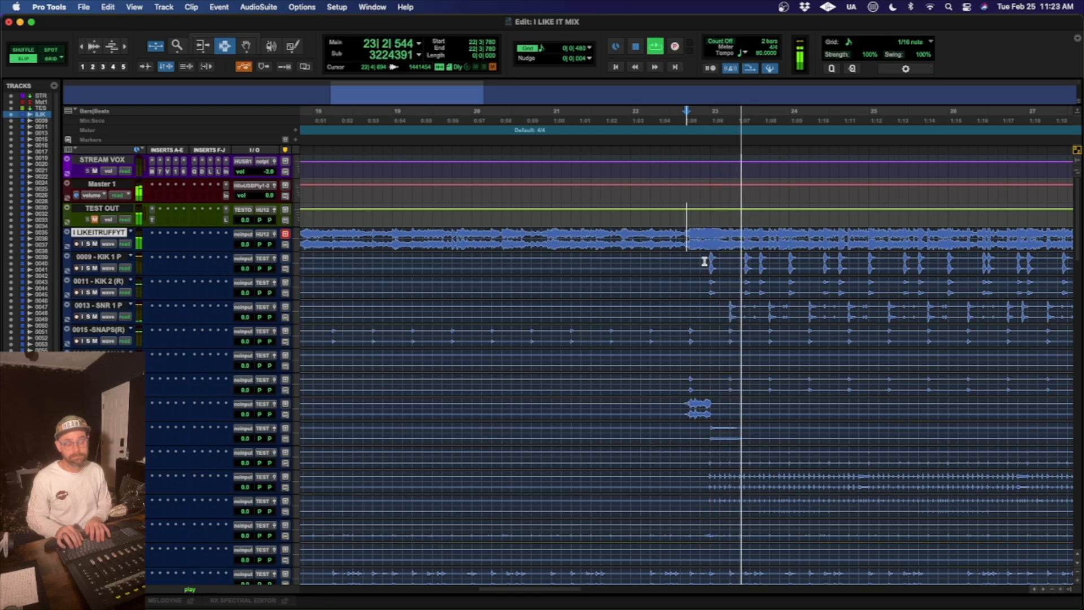
- Play the rough mix from the same spot with the TEST OUT track muted, and look over the surrounding arrangement
key("space")
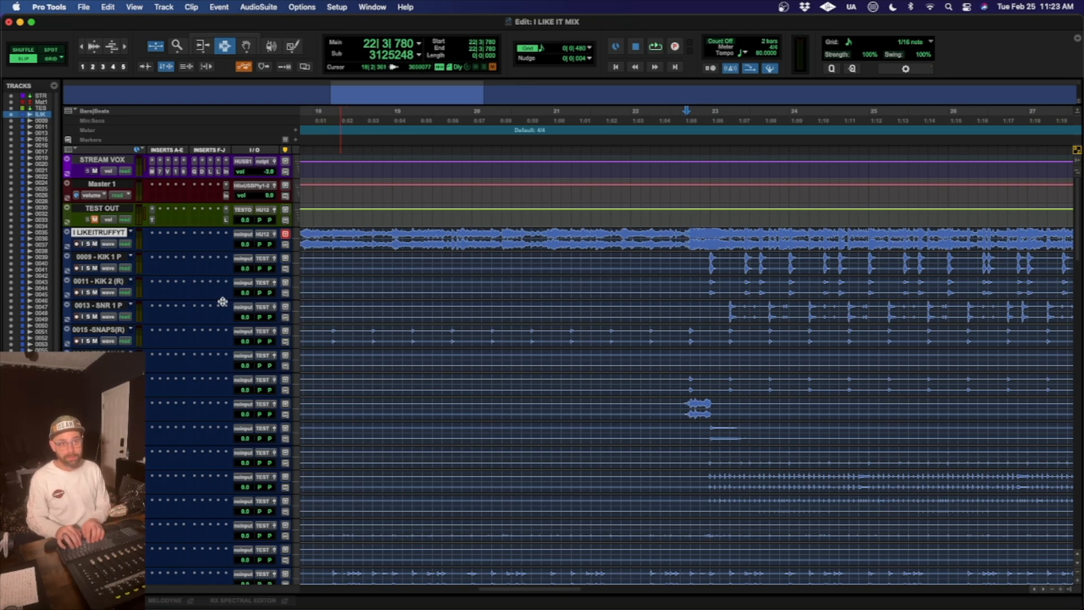
key("space")
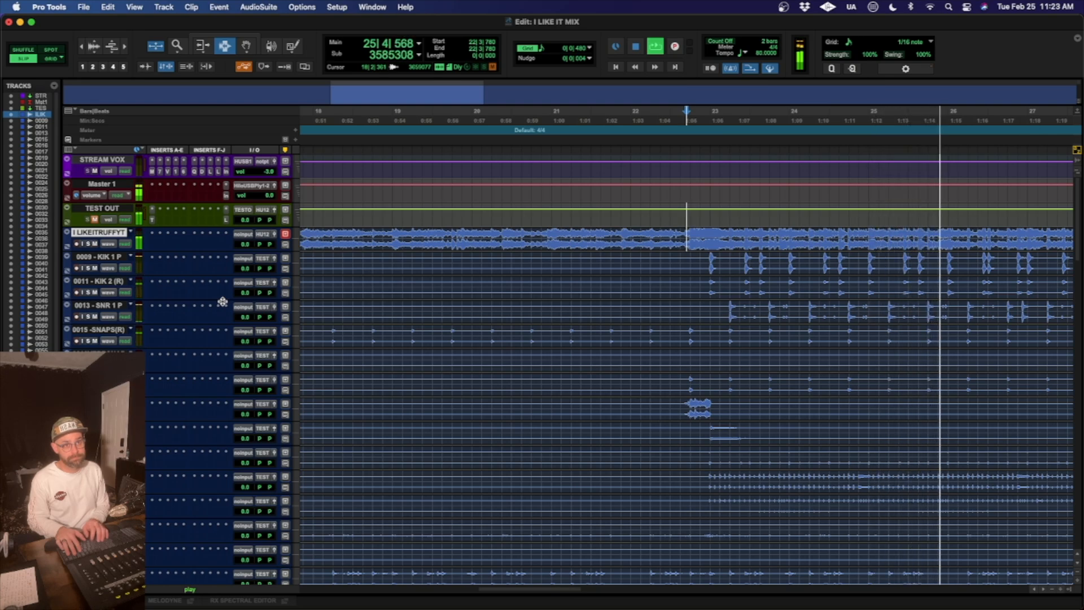
key("space")
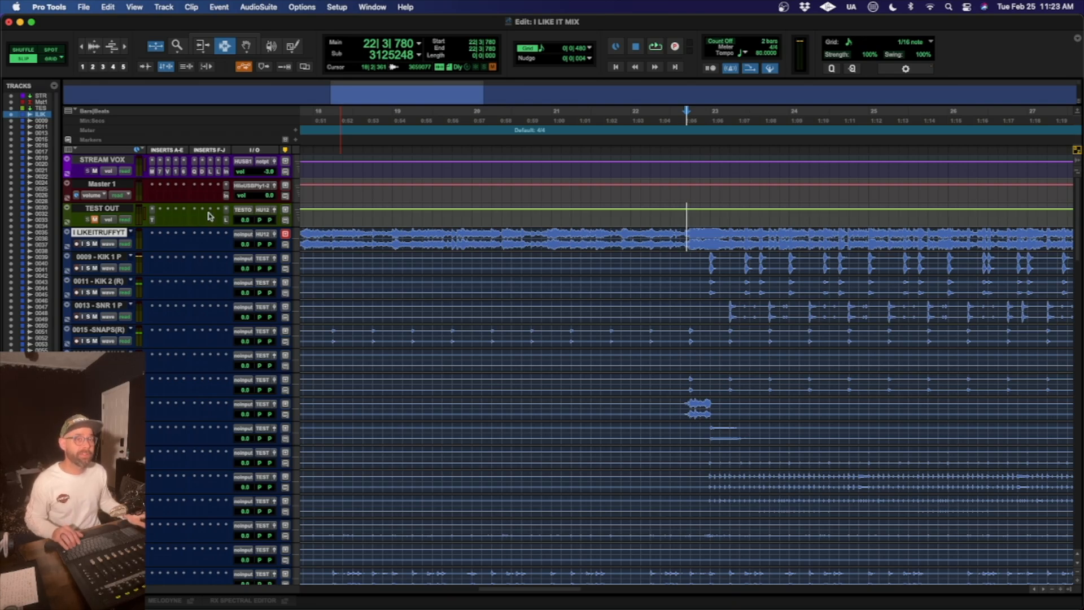
scroll(665, 289, "right", 5)
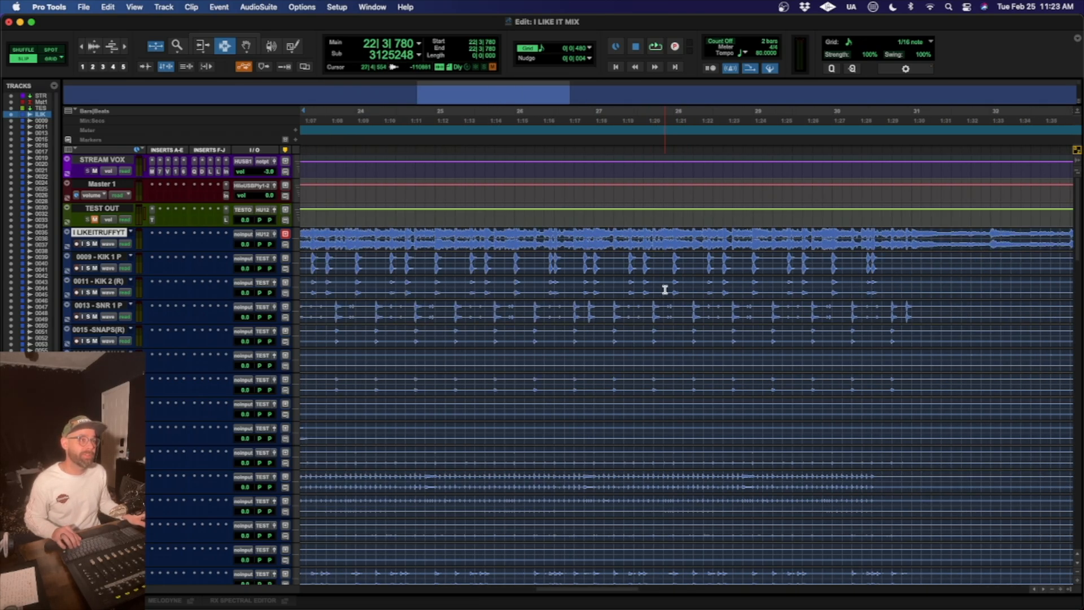
scroll(528, 298, "down", 3)
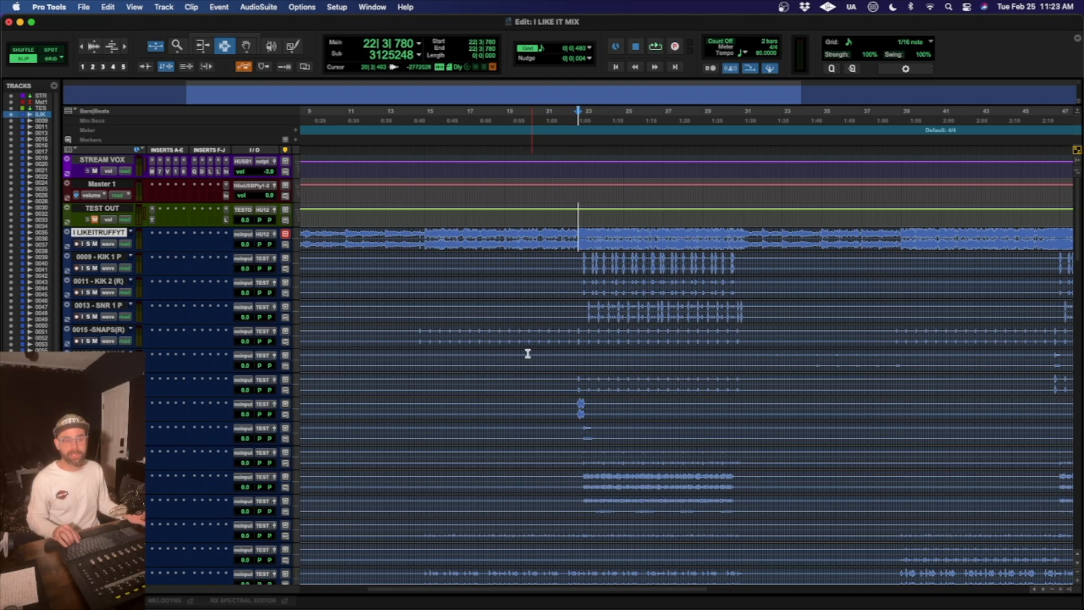
scroll(605, 456, "left", 5)
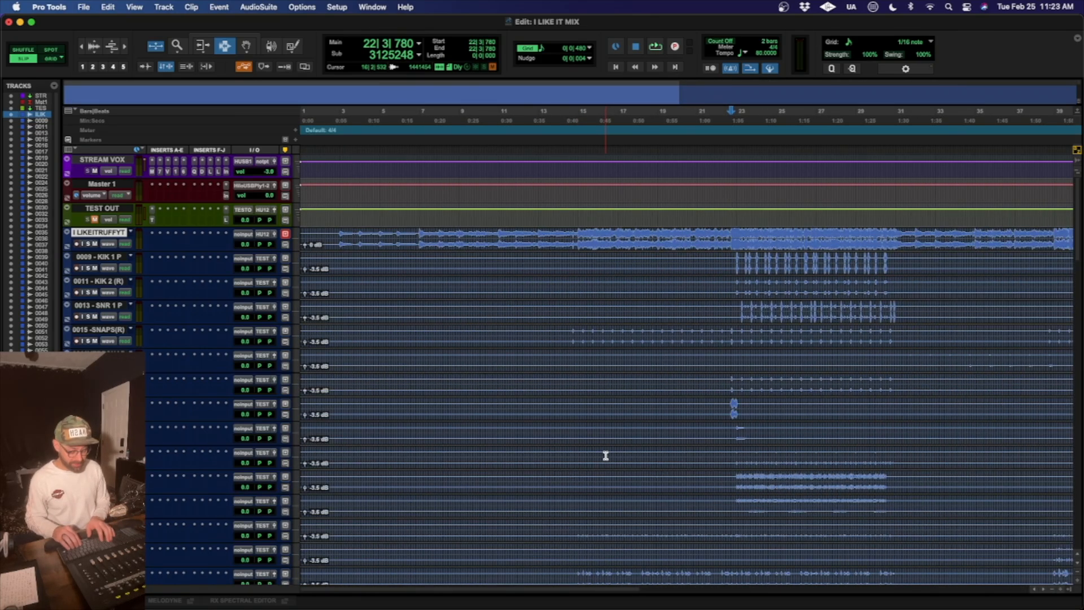
- In the Mix window, colour the drum tracks from 0009 - KIK 1 through 0034 - OUTRO RIDE (R) dark purple
key("super+equal")
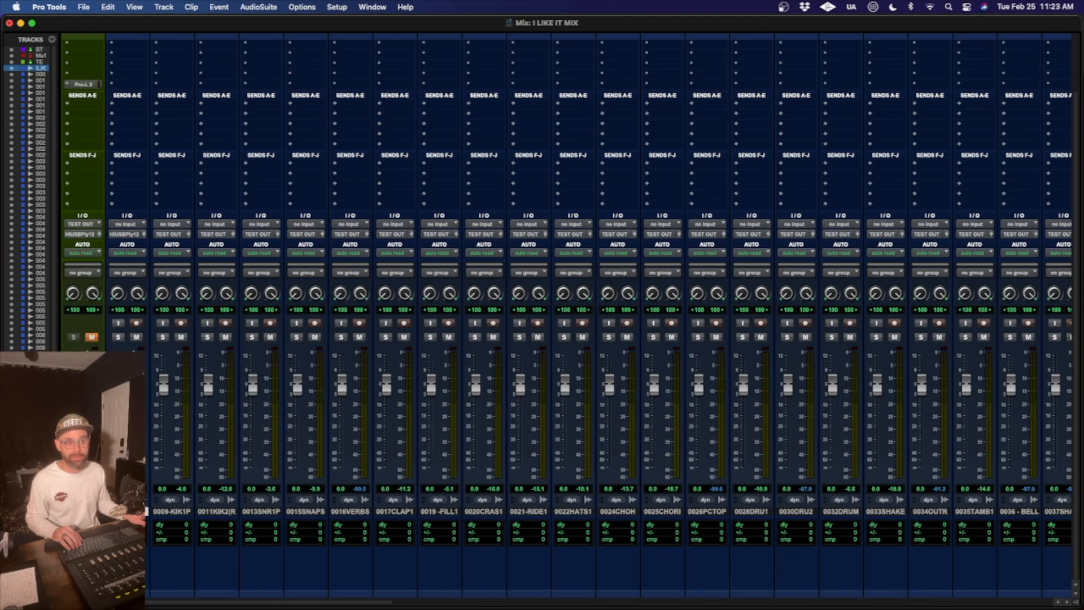
left_click(177, 514)
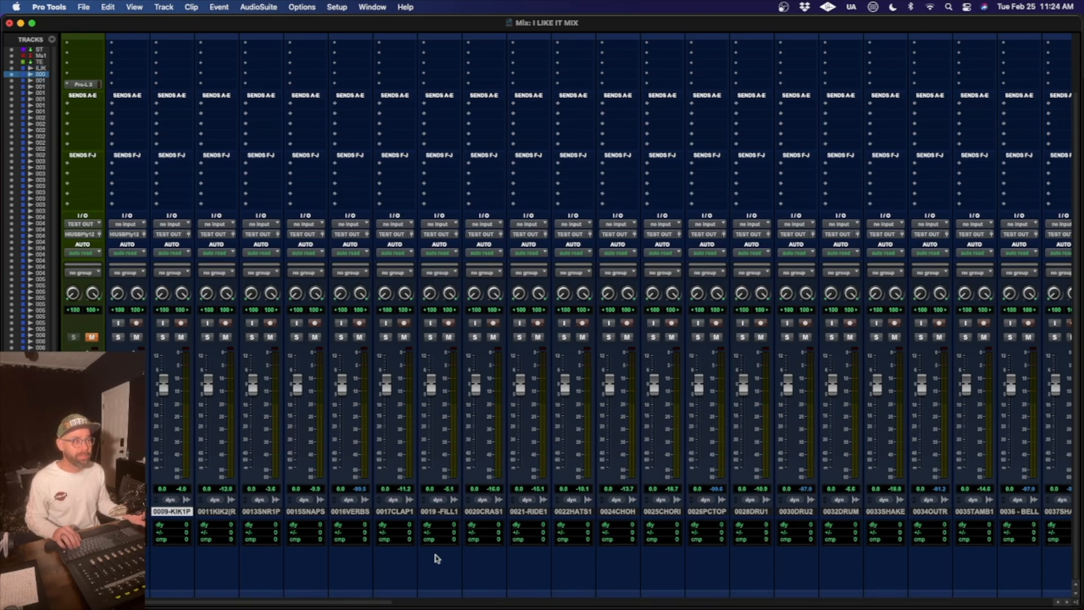
scroll(452, 565, "right", 5)
scroll(468, 570, "right", 1)
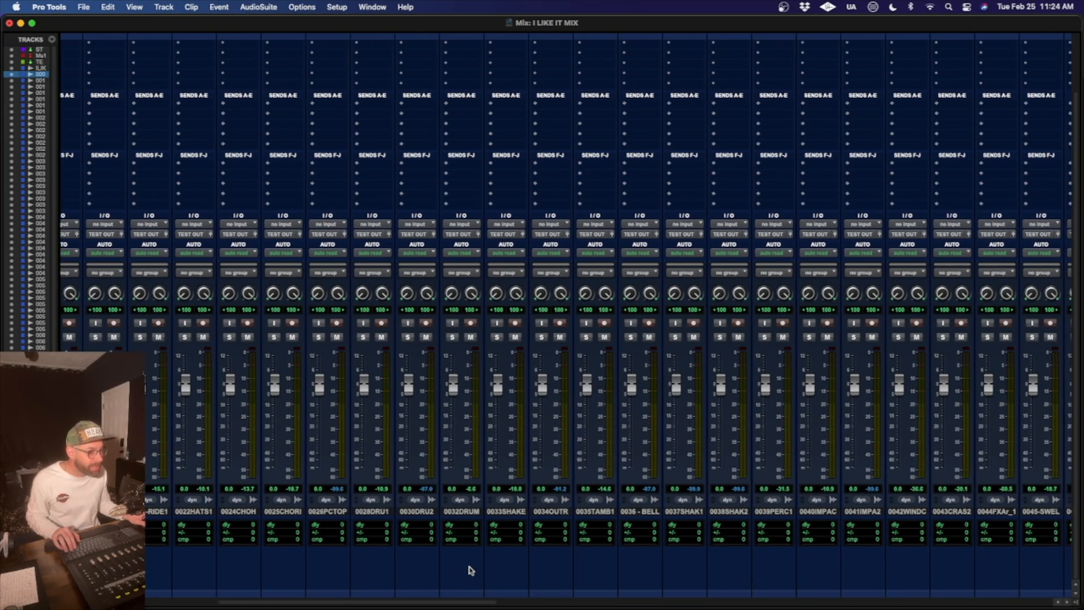
left_click(564, 512, "shift")
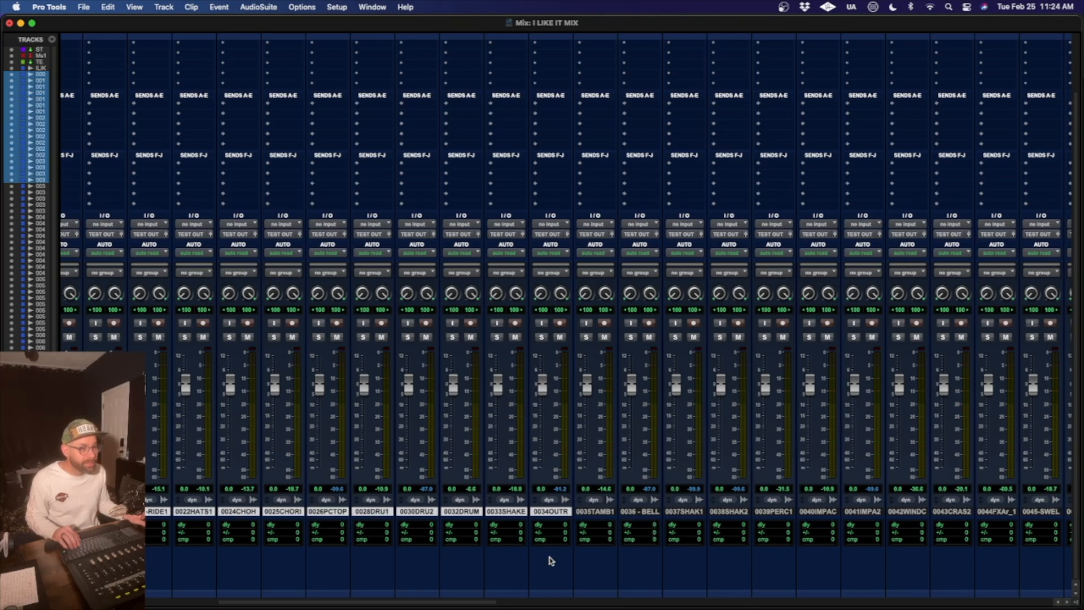
double_click(546, 597)
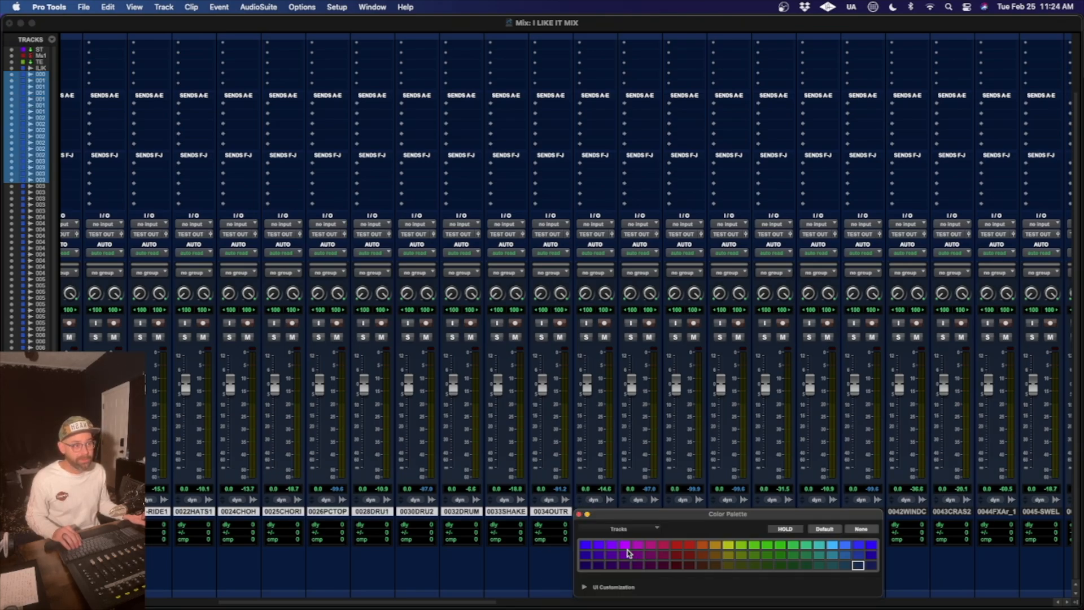
left_click(585, 565)
- Move the colour palette clear of the track names and colour the tracks from 0035TAMB1 through 0052LAZER light blue
scroll(599, 456, "right", 3)
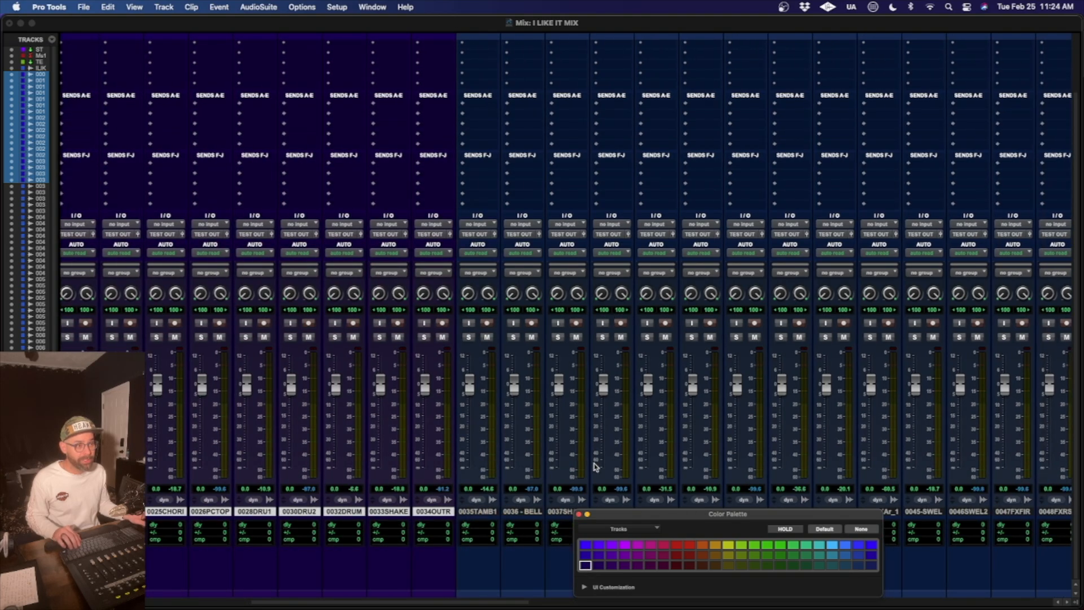
left_click_drag(612, 528, 423, 251)
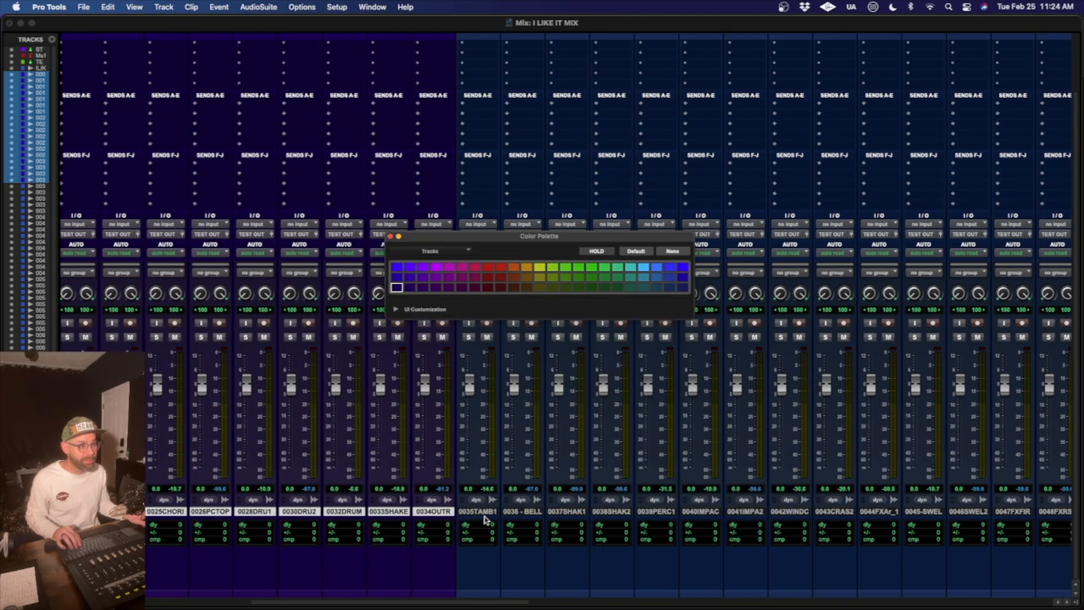
left_click(485, 517)
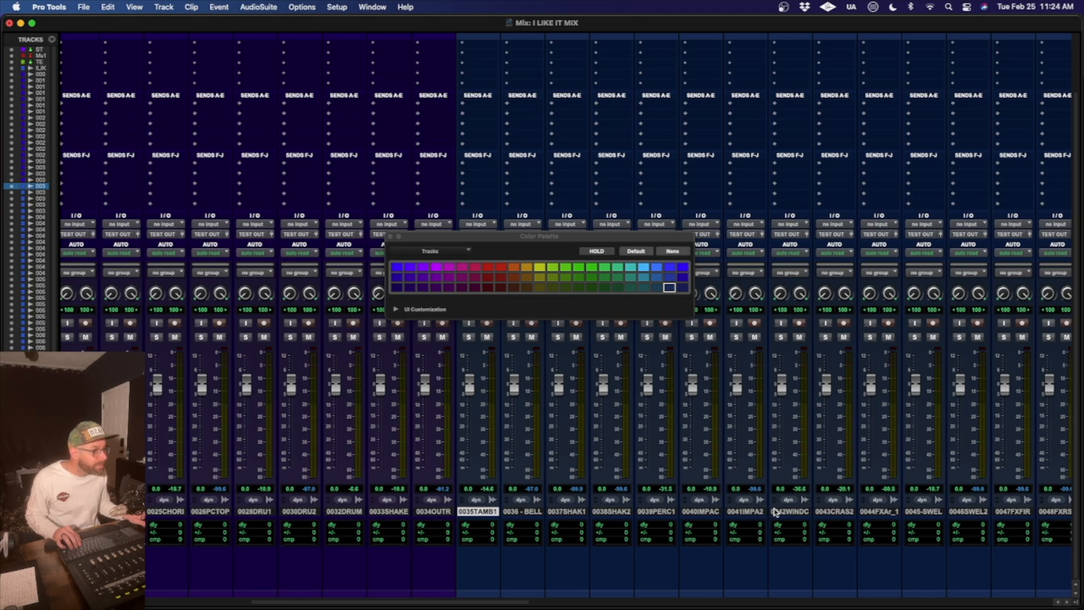
scroll(882, 516, "right", 3)
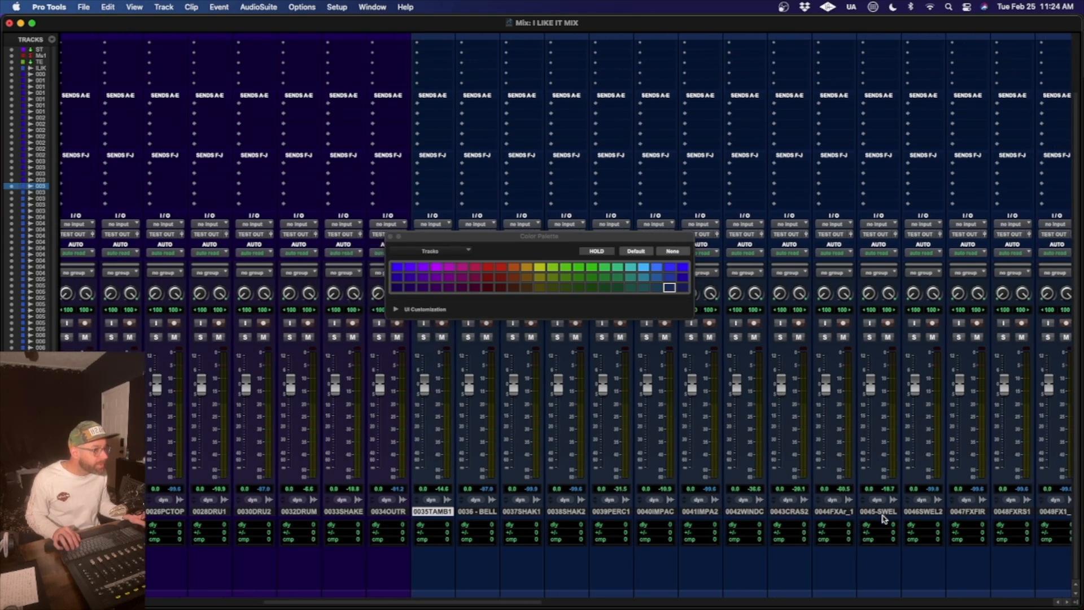
scroll(884, 518, "right", 2)
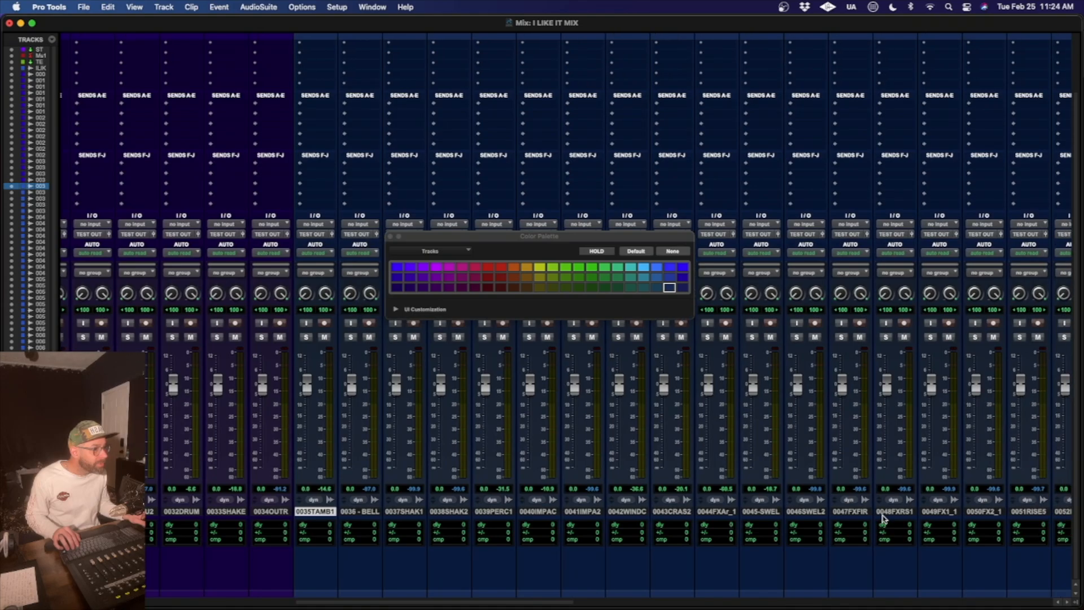
scroll(884, 517, "right", 4)
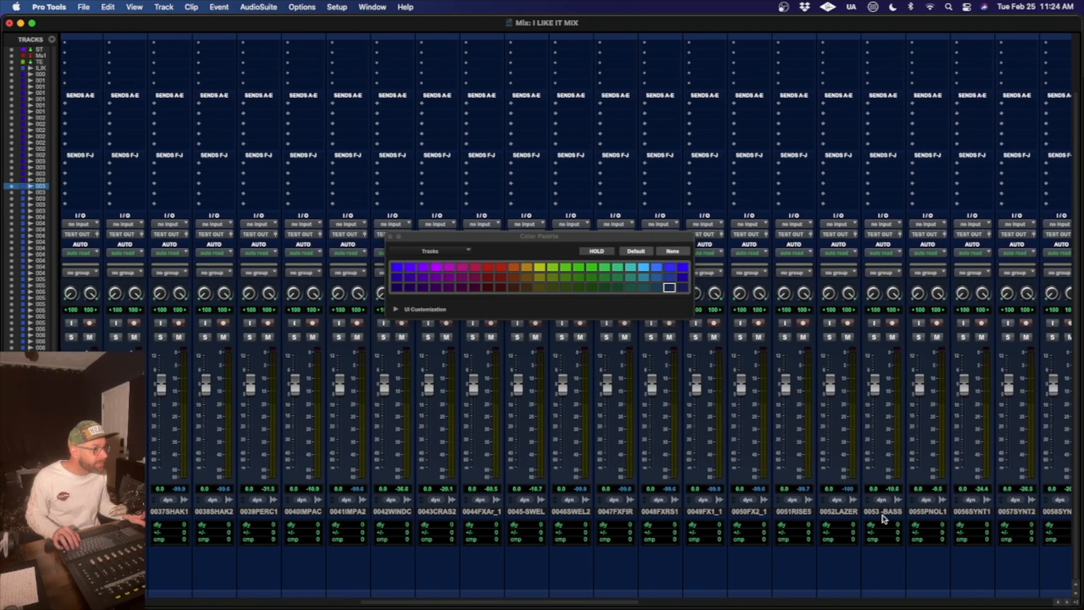
left_click(858, 511, "shift")
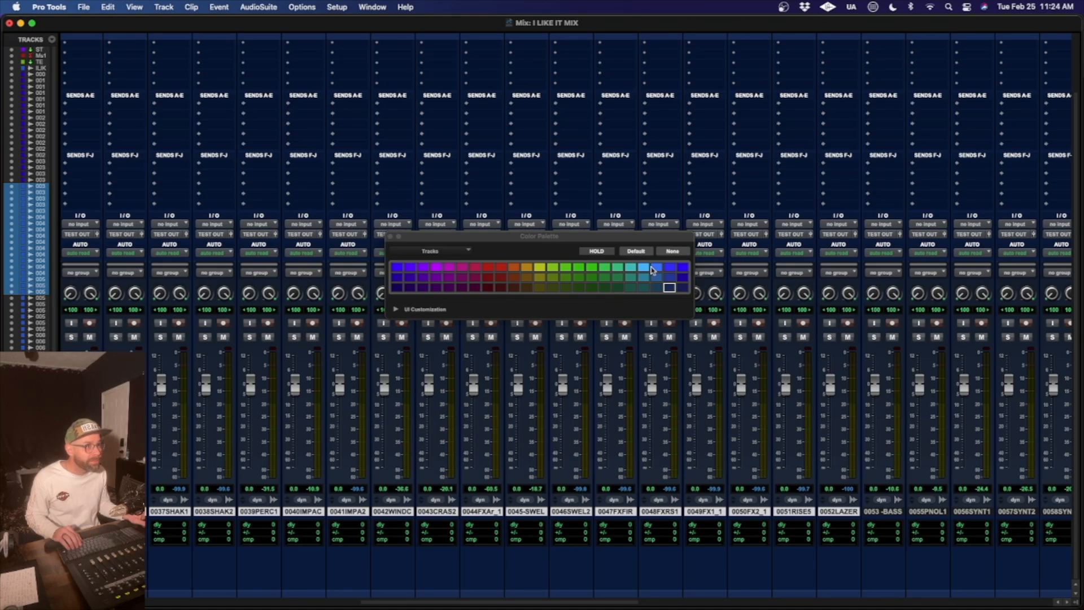
left_click(653, 268)
left_click(645, 268)
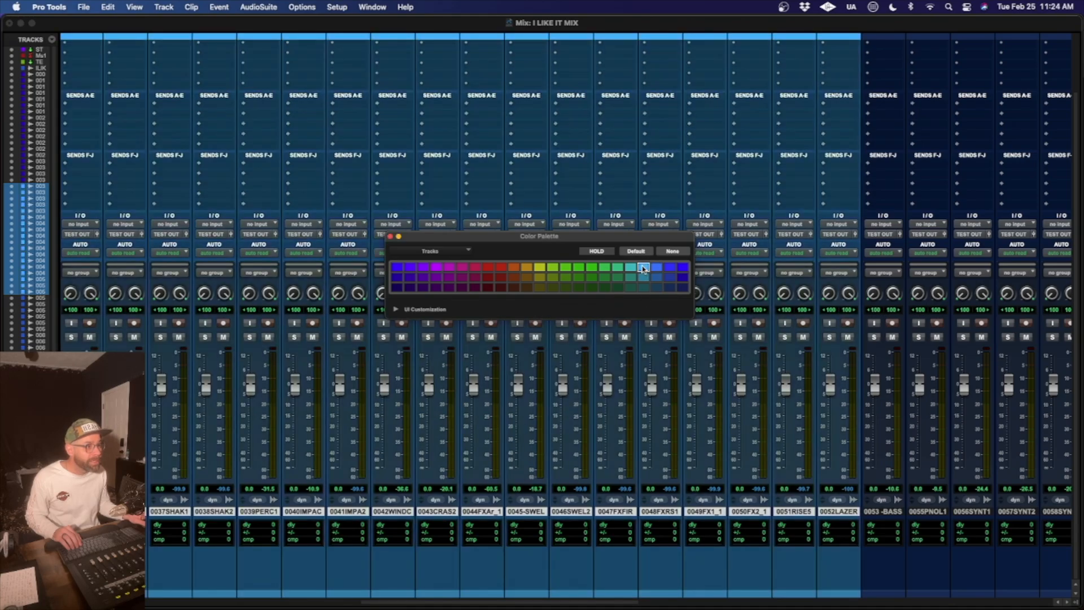
- Colour the 0053 -BASS track red, leaving the name of the neighbouring 0055 - PNO LOOP 1 track as it is
left_click(888, 511)
scroll(888, 518, "right", 3)
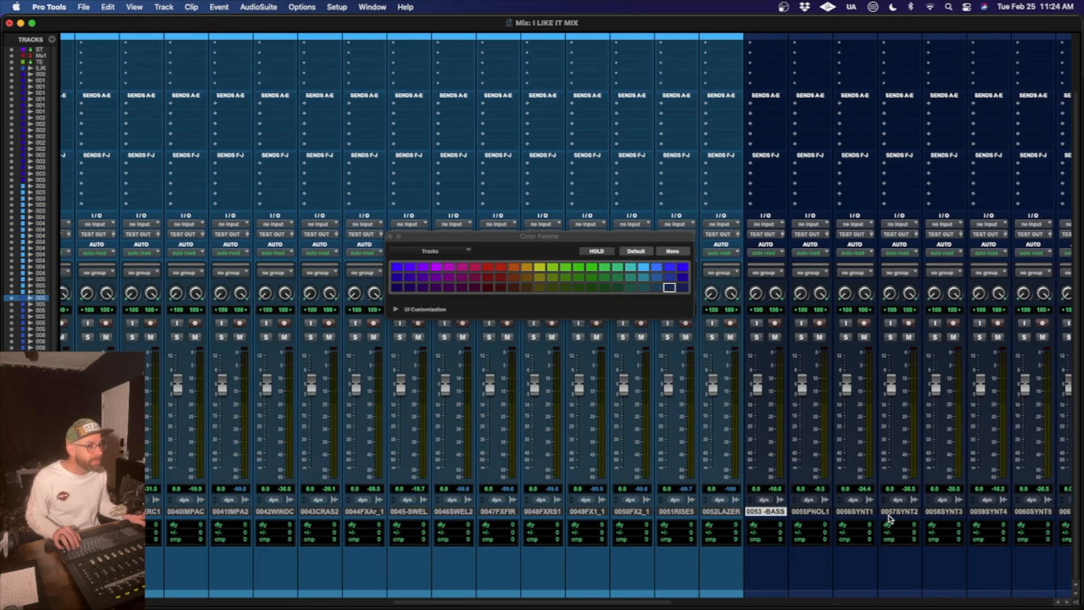
double_click(819, 512)
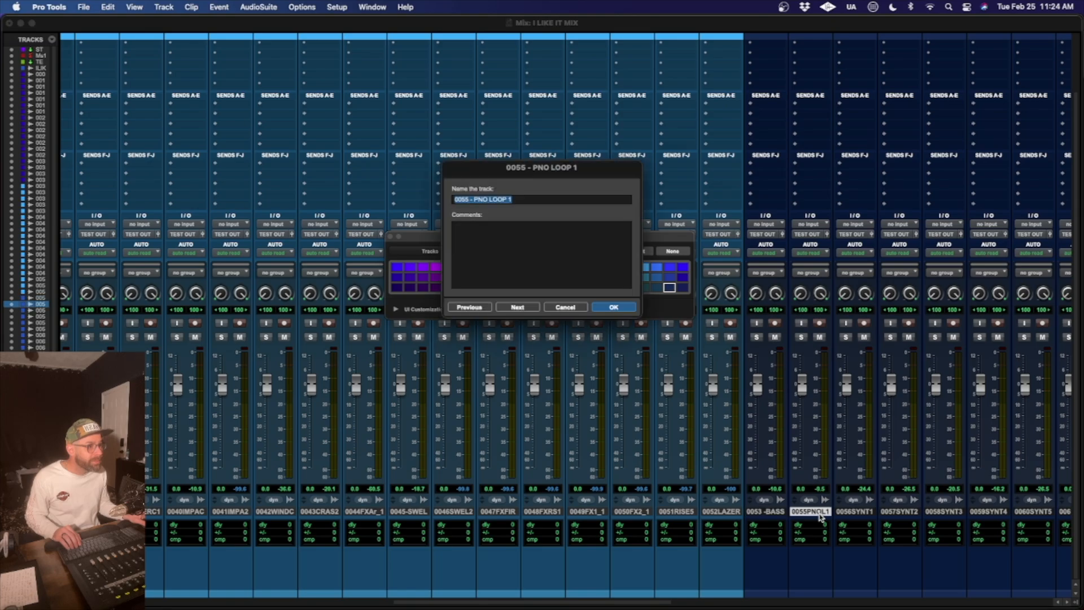
left_click(565, 307)
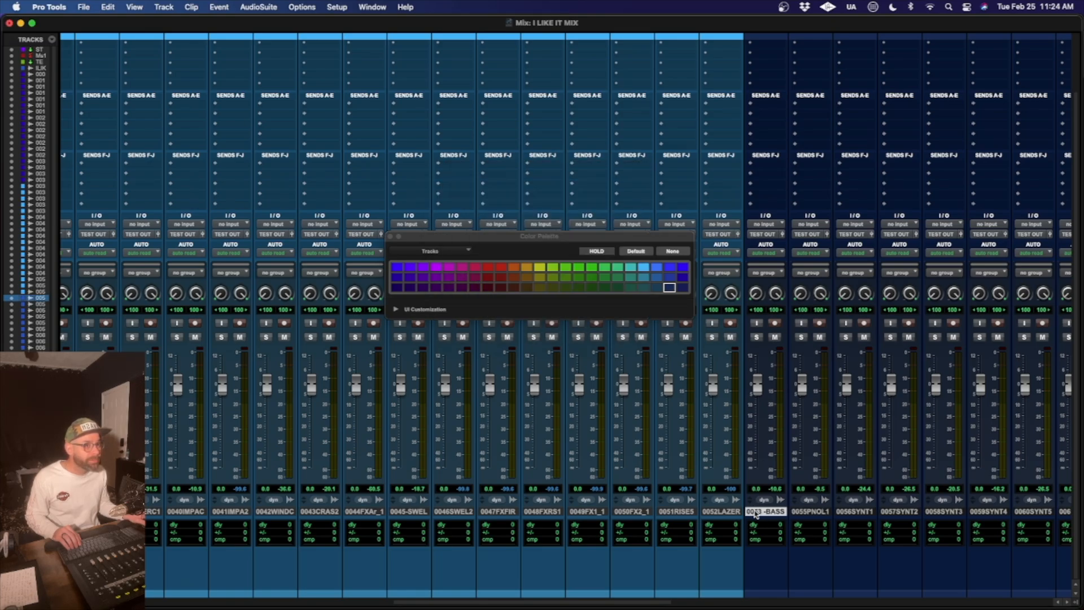
left_click(475, 266)
scroll(992, 548, "right", 2)
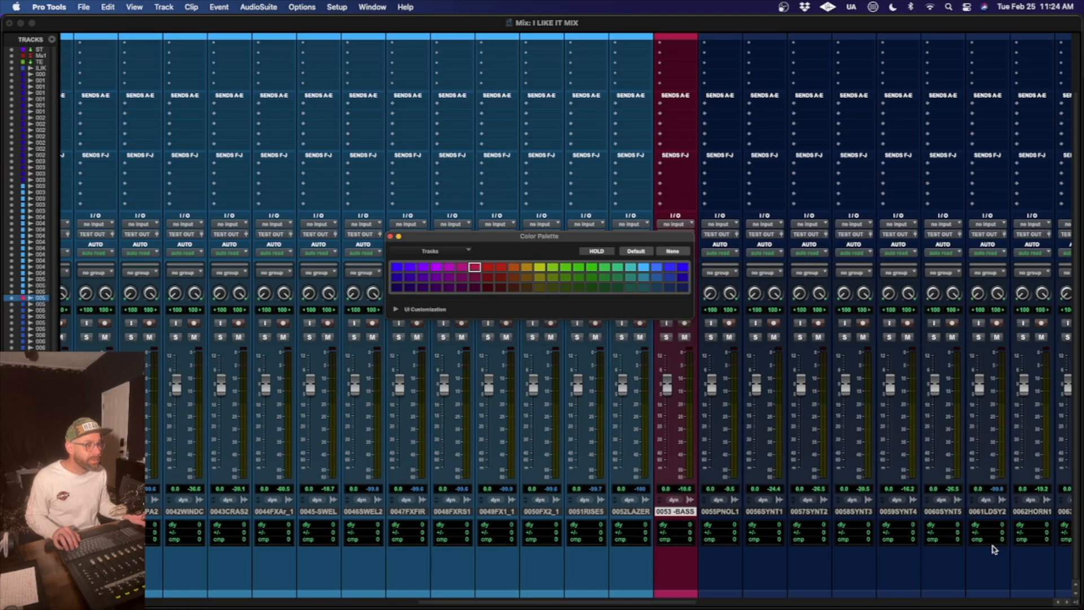
left_click(491, 266)
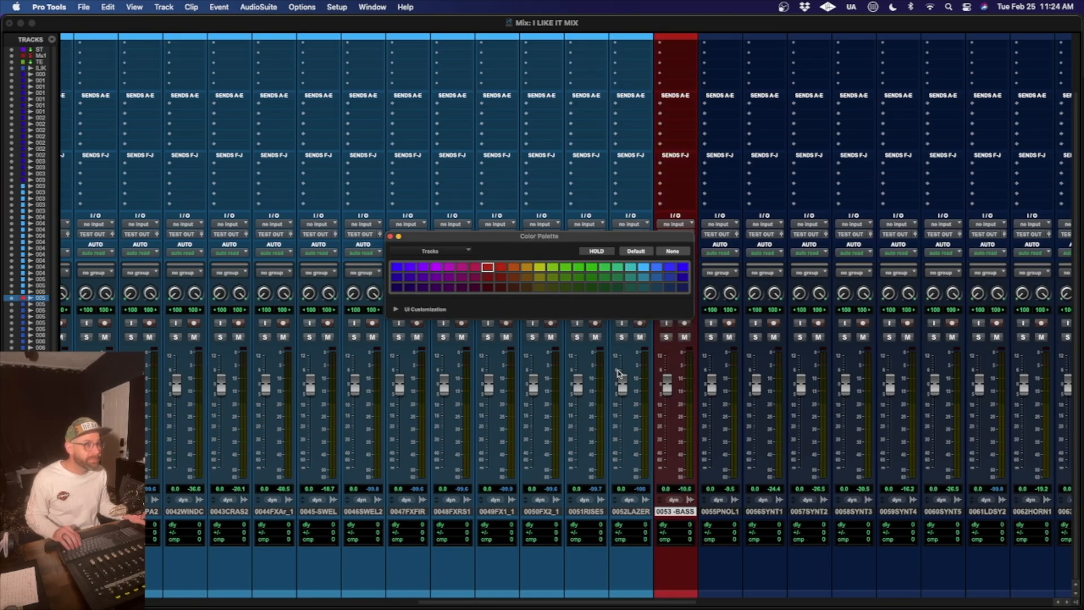
- Colour the piano, synth, horn and keys tracks from 0055 - PNO LOOP 1 through 0065SYNT6 golden orange
left_click(715, 511)
scroll(800, 540, "right", 13)
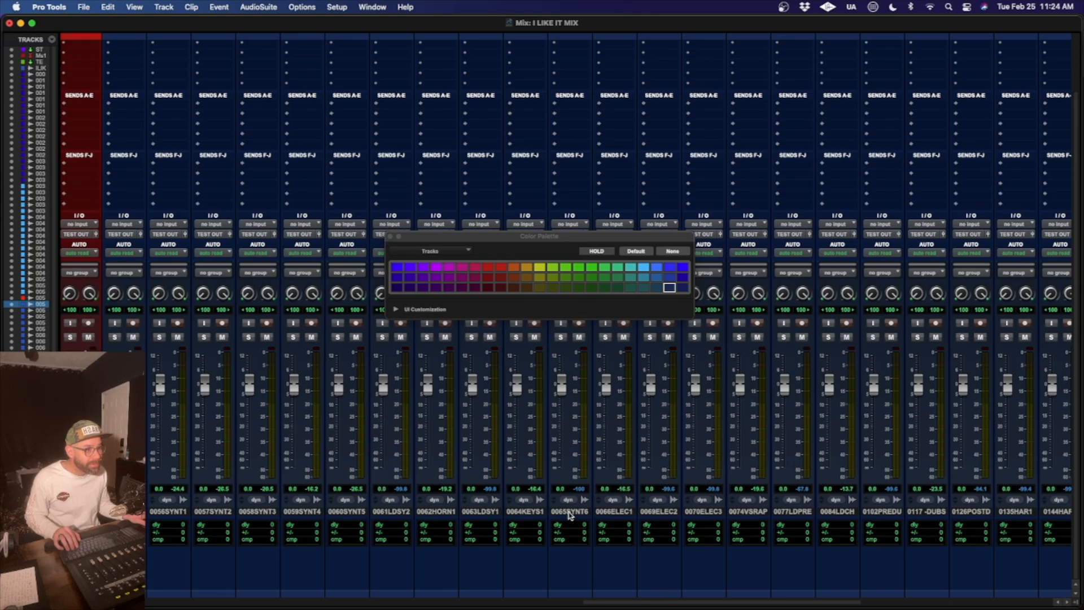
left_click(569, 511, "shift")
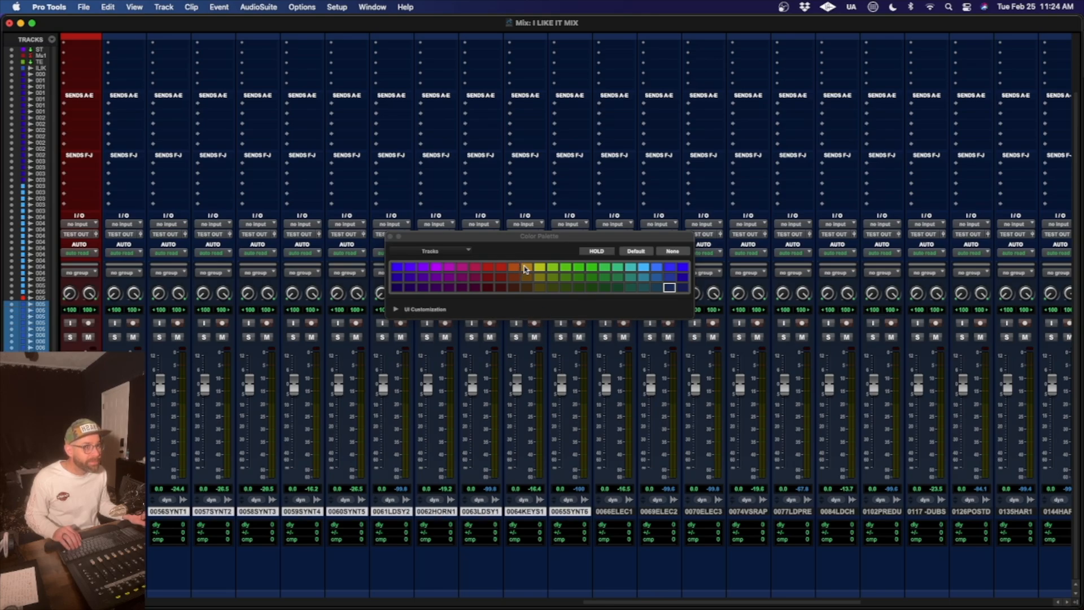
left_click(525, 268)
- Colour the three tracks from 0066ELEC1 through 0070ELEC3 dark green
left_click(615, 511)
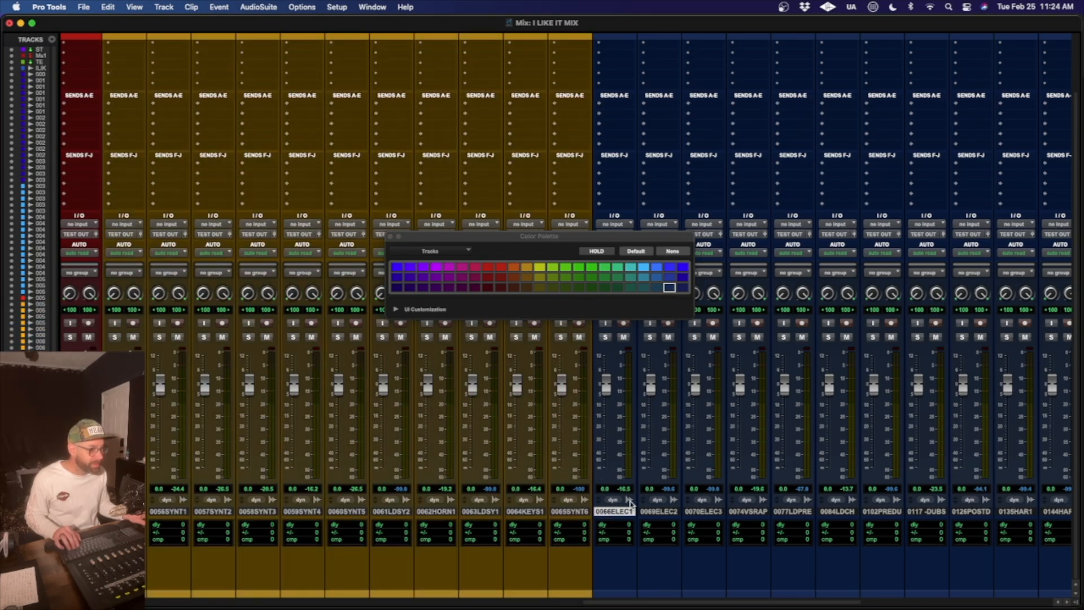
left_click(703, 511, "shift")
left_click(617, 287)
- Colour the four tracks from 0074VSRAP through 0102PREDU bright yellow
scroll(648, 418, "right", 2)
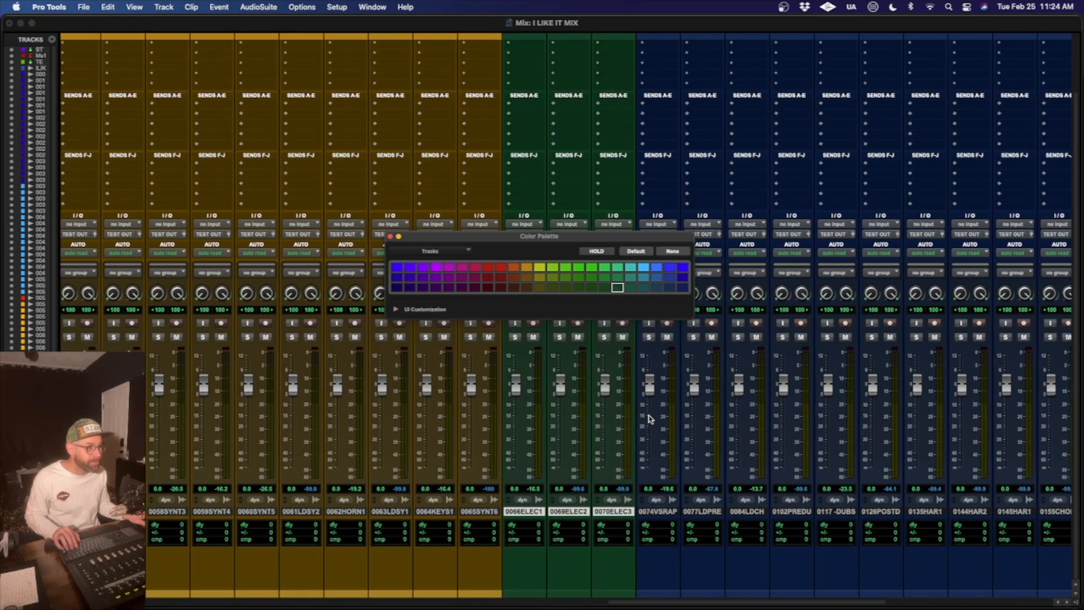
left_click(659, 511)
scroll(660, 514, "right", 1)
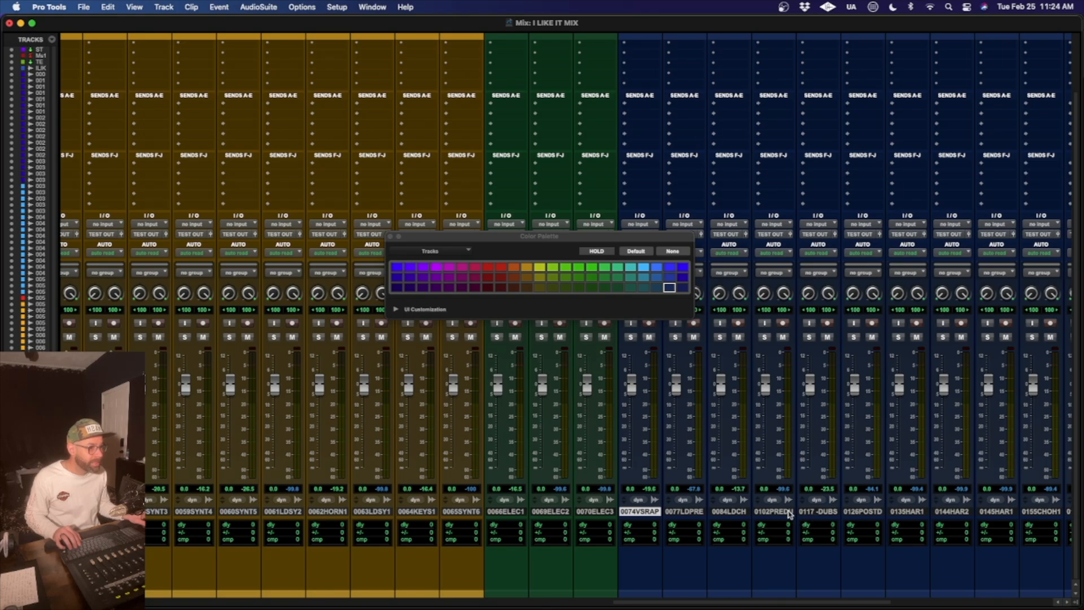
left_click(789, 512, "shift")
left_click(539, 267)
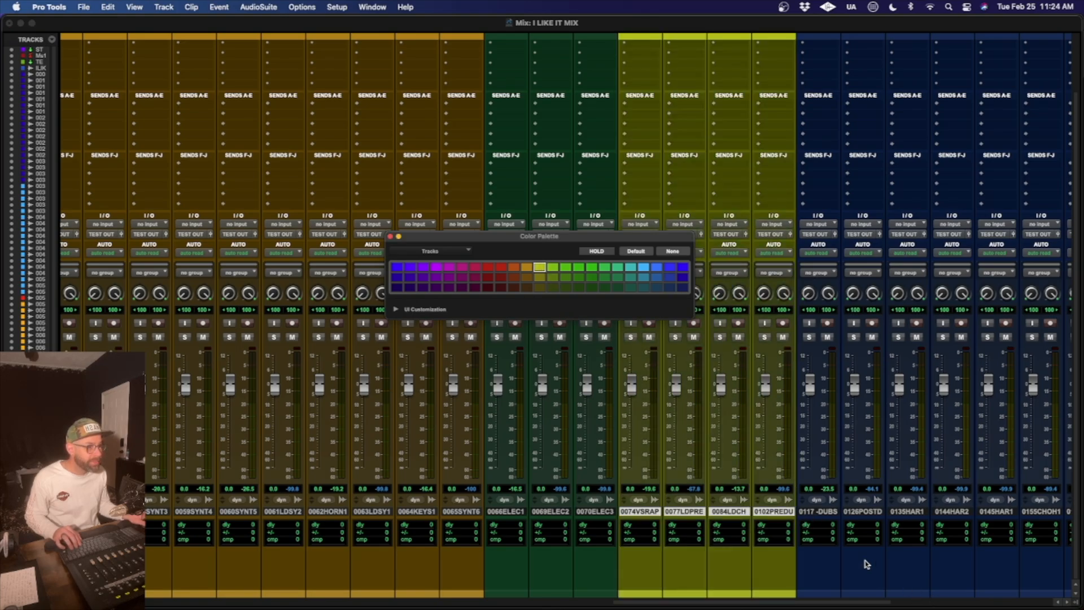
- Colour the vocal tracks from 0117 -DUBS through 02521_4DA dark yellow
left_click(830, 511)
scroll(904, 514, "right", 10)
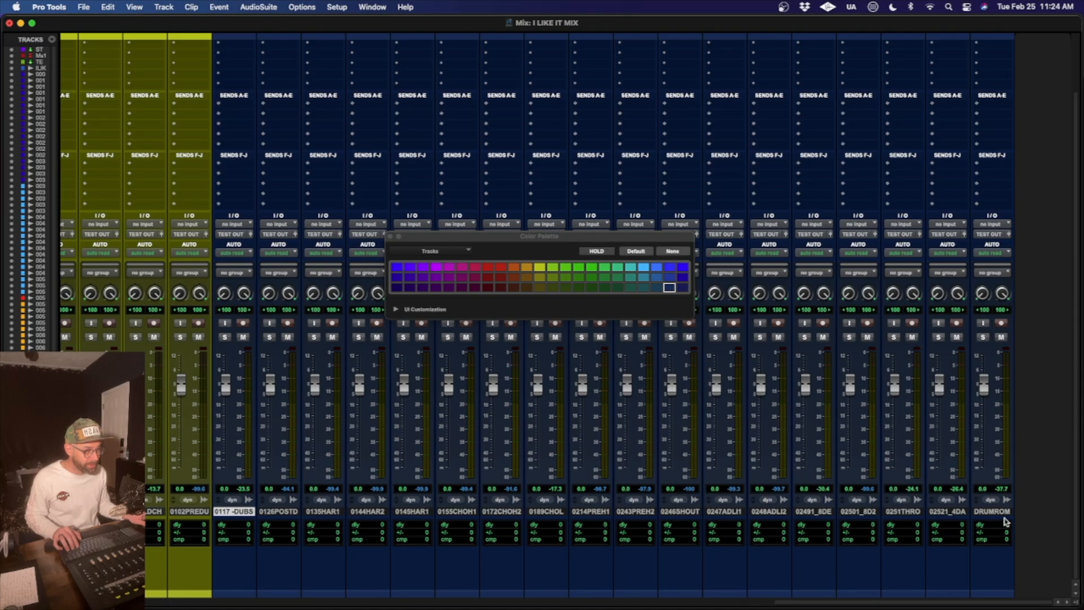
left_click(949, 512, "shift")
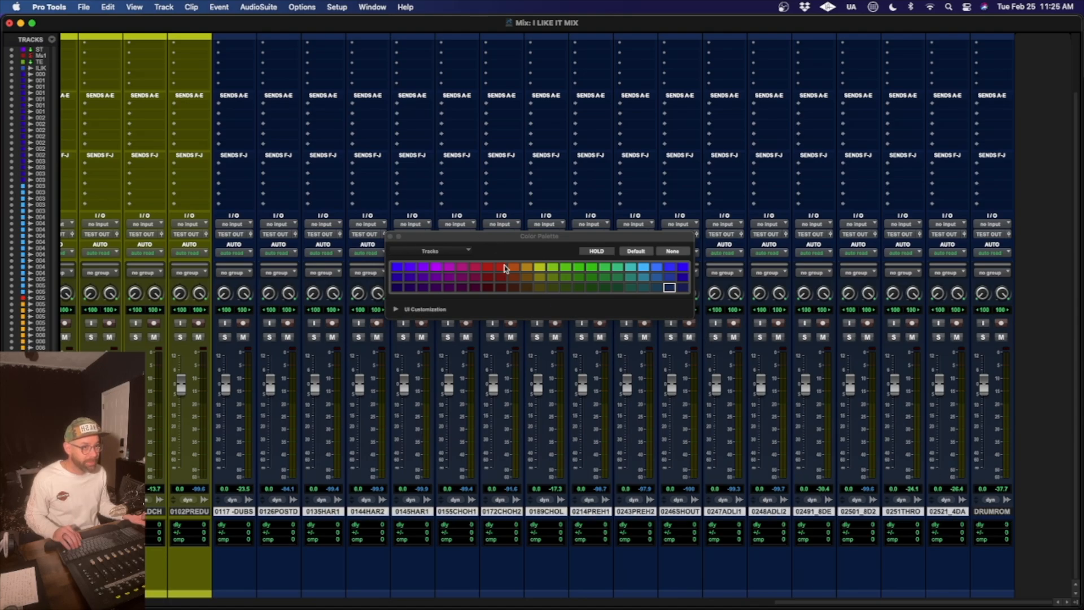
left_click(539, 277)
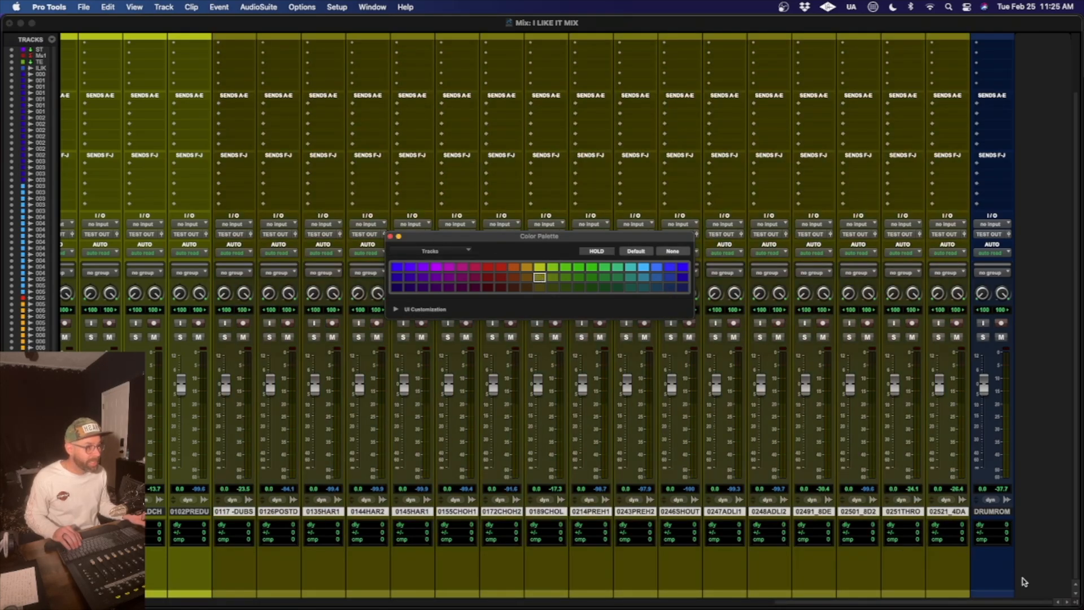
- Colour the DRUMROM track teal green and close the colour palette
left_click(997, 510)
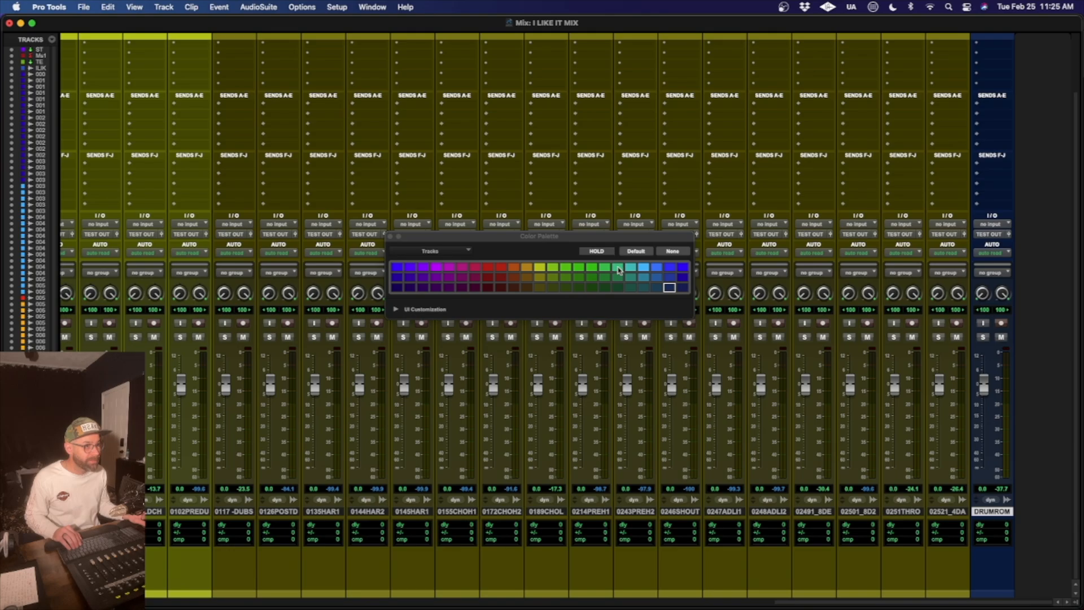
left_click(617, 267)
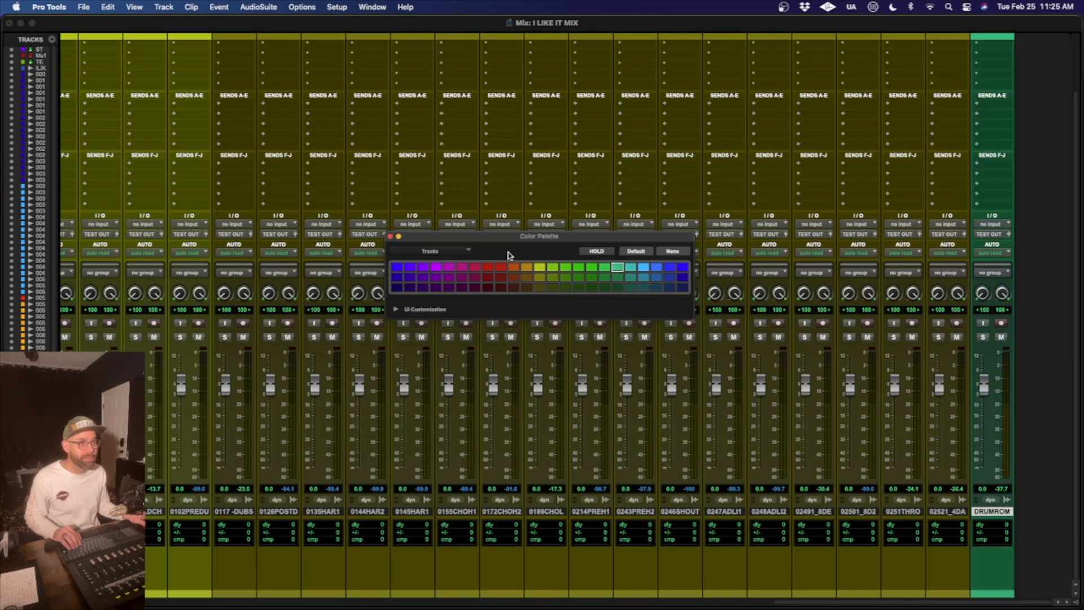
left_click(390, 236)
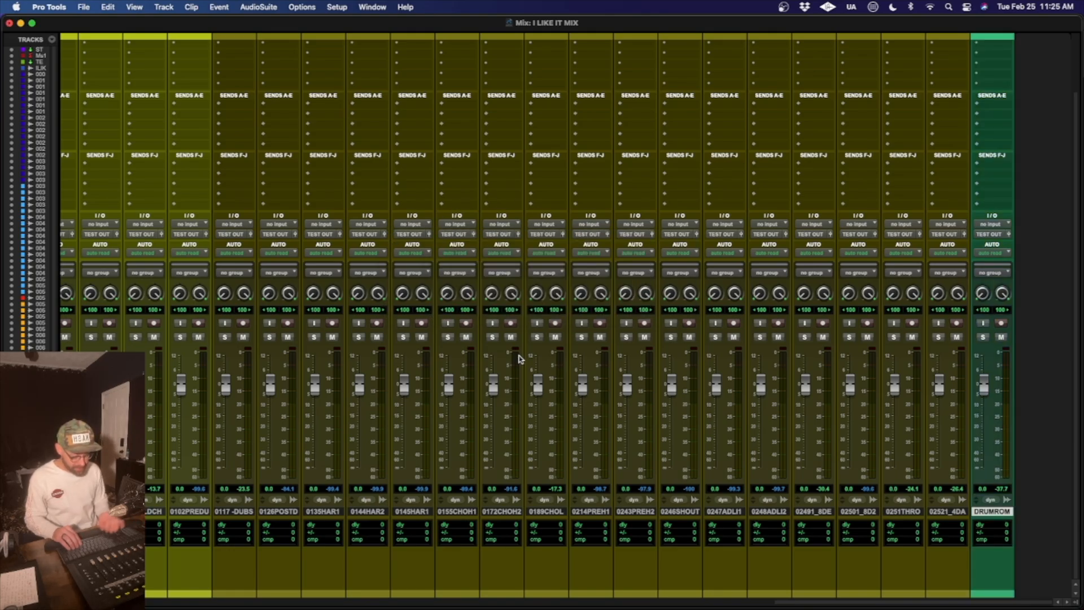
- In the Edit window, switch to Grid mode and add a marker named INTRO at 3|1|000, where the rough mix starts
key("super+equal")
scroll(575, 346, "down", 20)
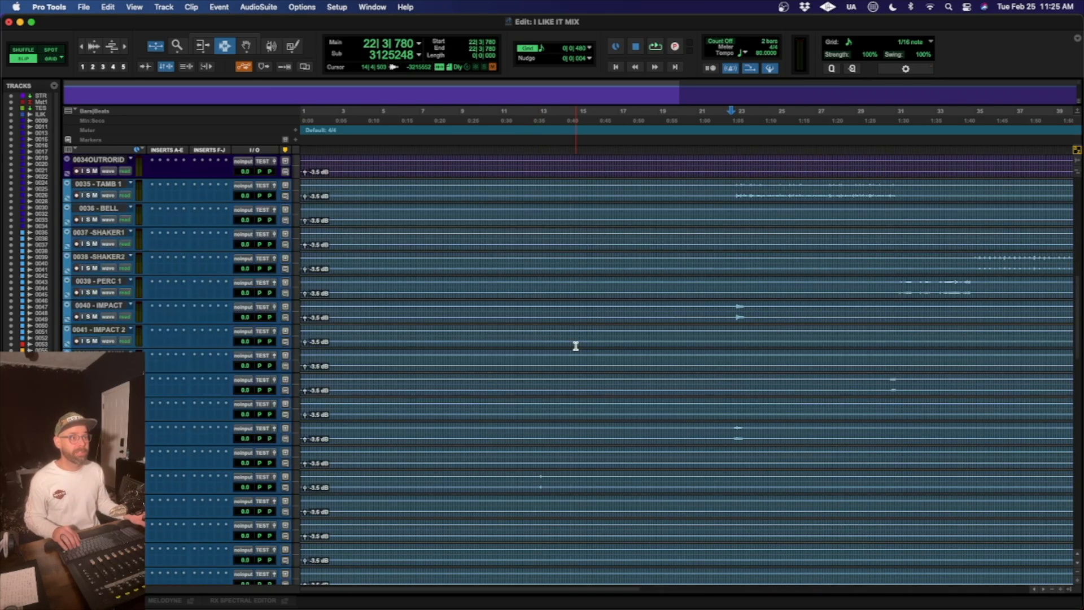
scroll(576, 346, "up", 20)
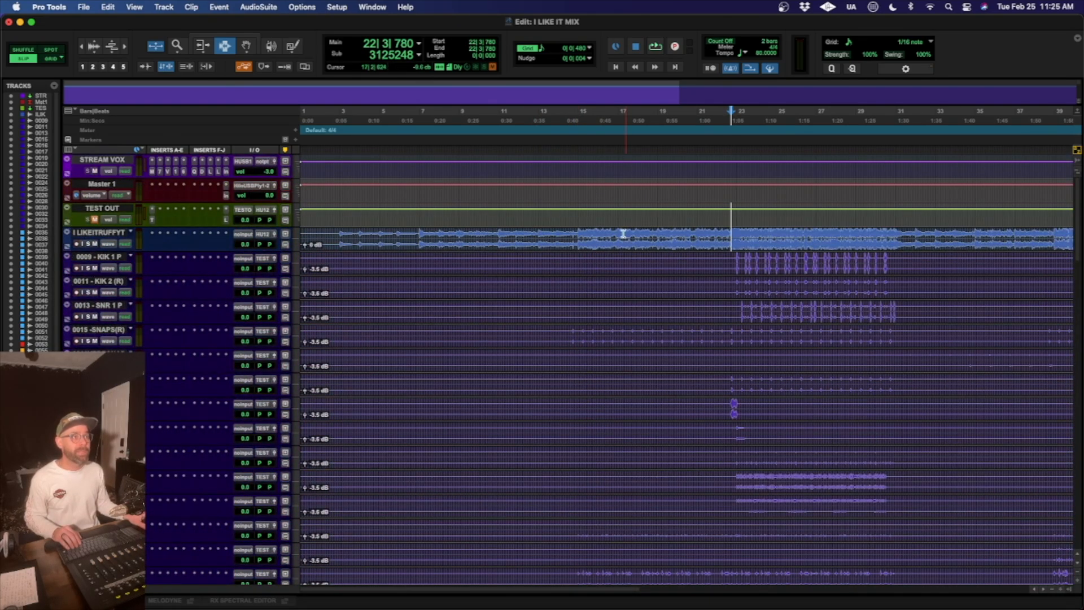
left_click(339, 236)
key("t")
key("t")
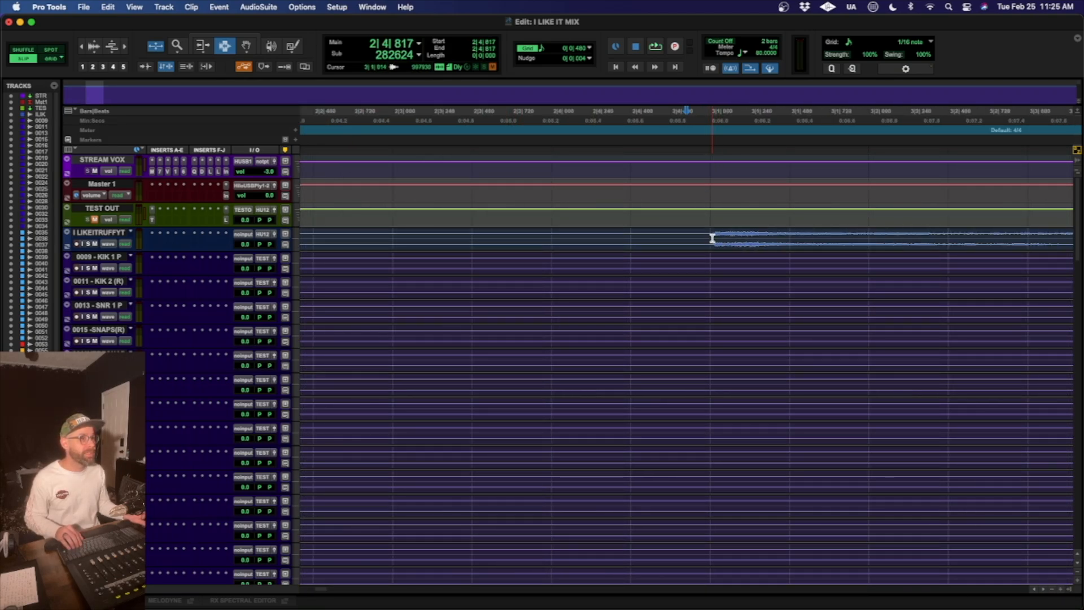
left_click(49, 59)
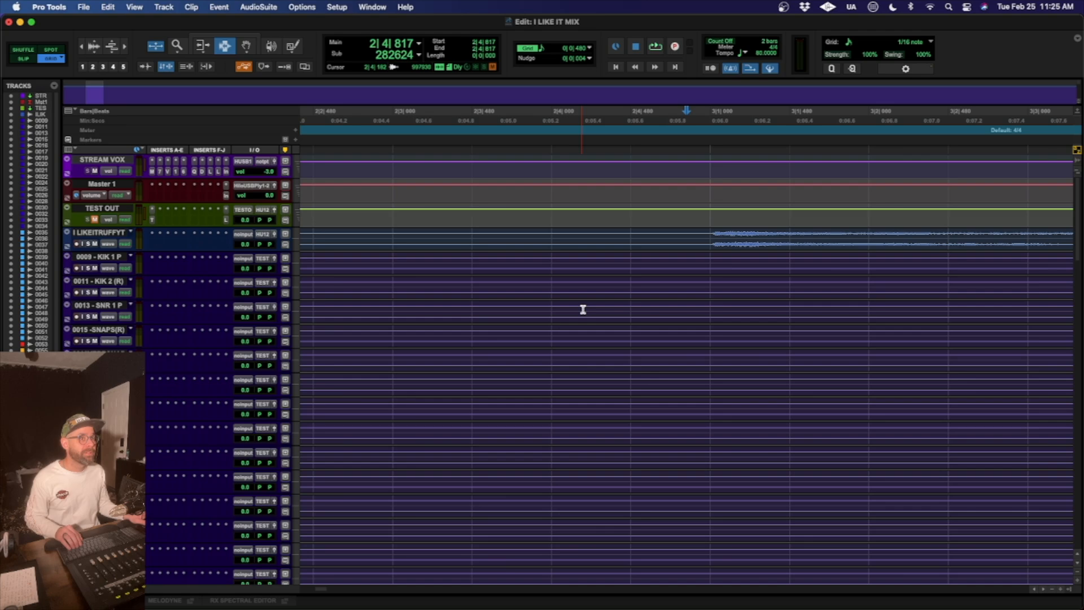
left_click(707, 234)
key("KP_Enter")
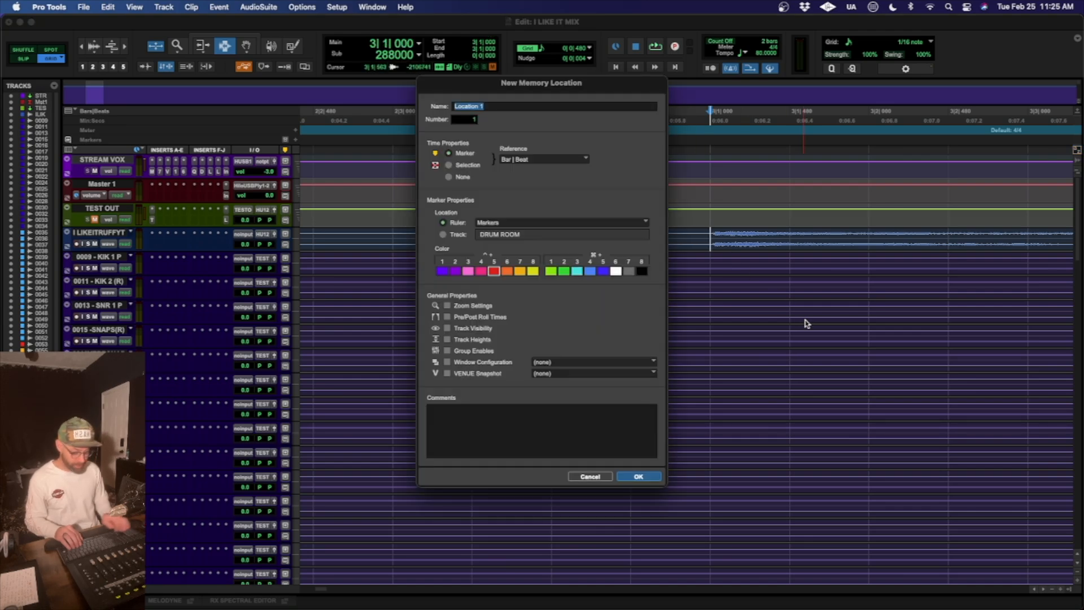
type("INTRO")
key("Return")
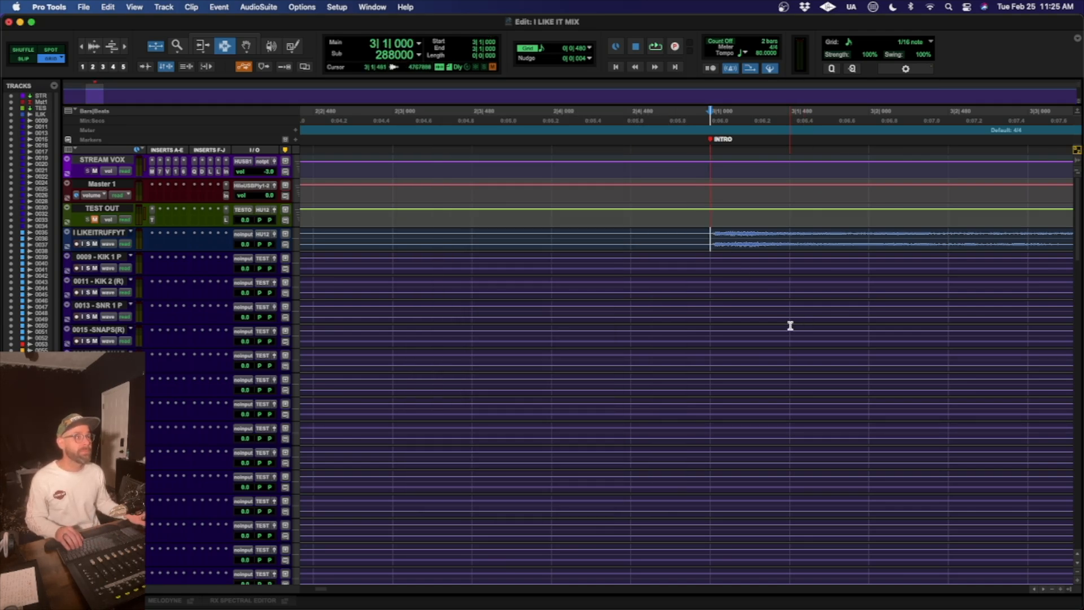
- Examine the drum tracks and rough mix along the timeline, with and without grid lines, to find where the first chorus starts
key("r")
key("r")
key("r")
key("r")
key("r")
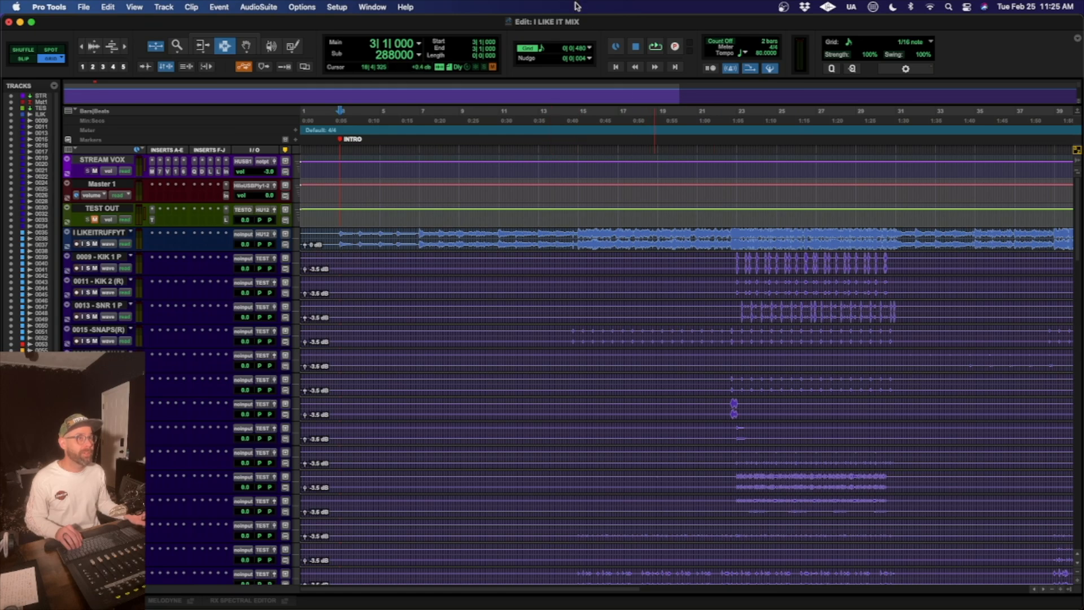
left_click(527, 48)
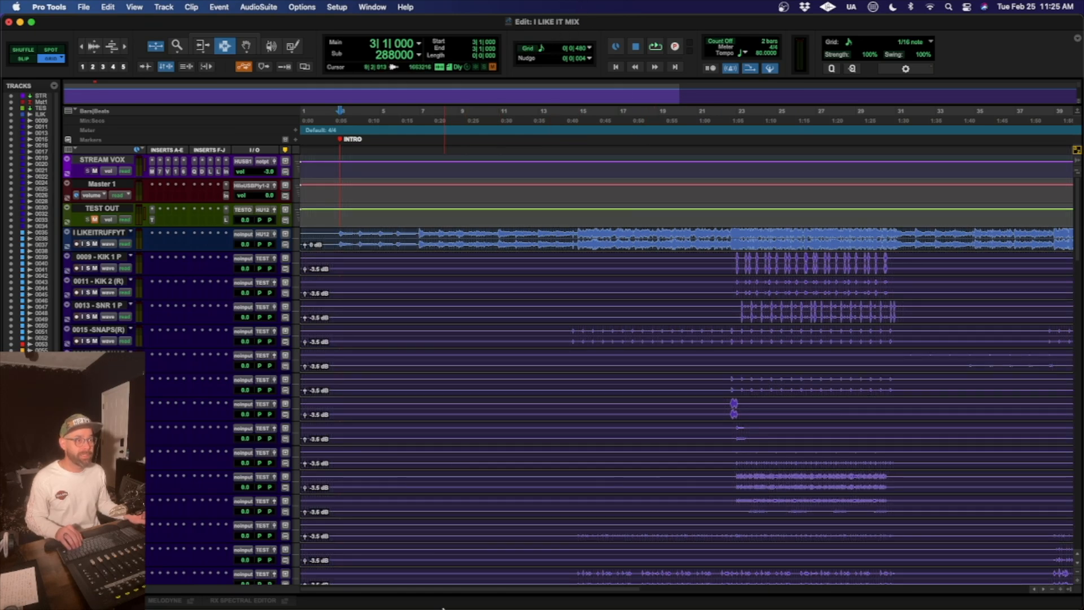
key("t")
key("r")
key("r")
scroll(637, 331, "down", 7)
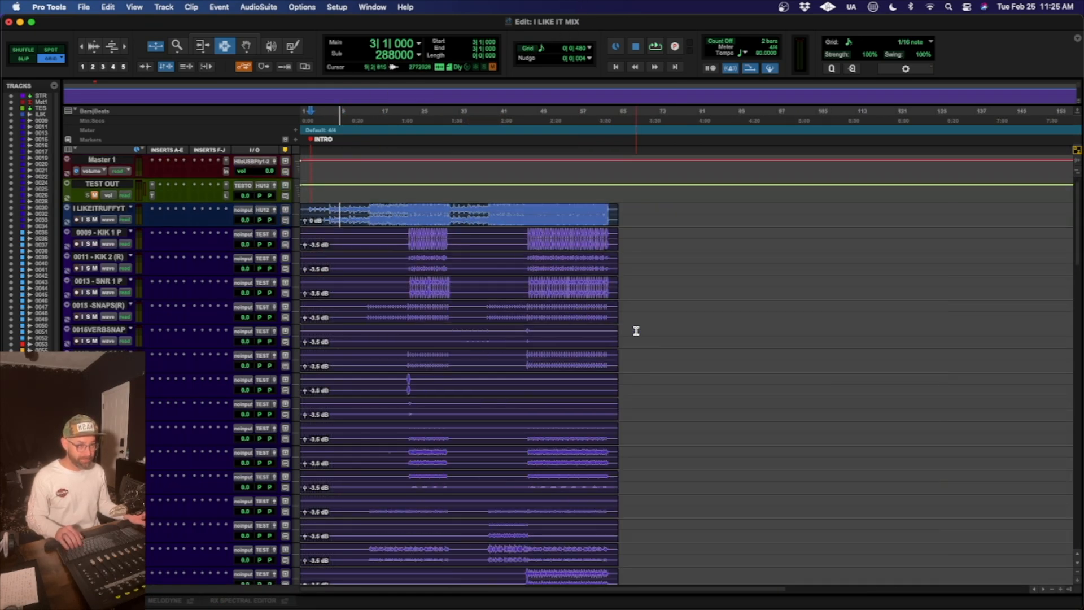
scroll(637, 331, "up", 4)
key("t")
scroll(636, 330, "right", 2)
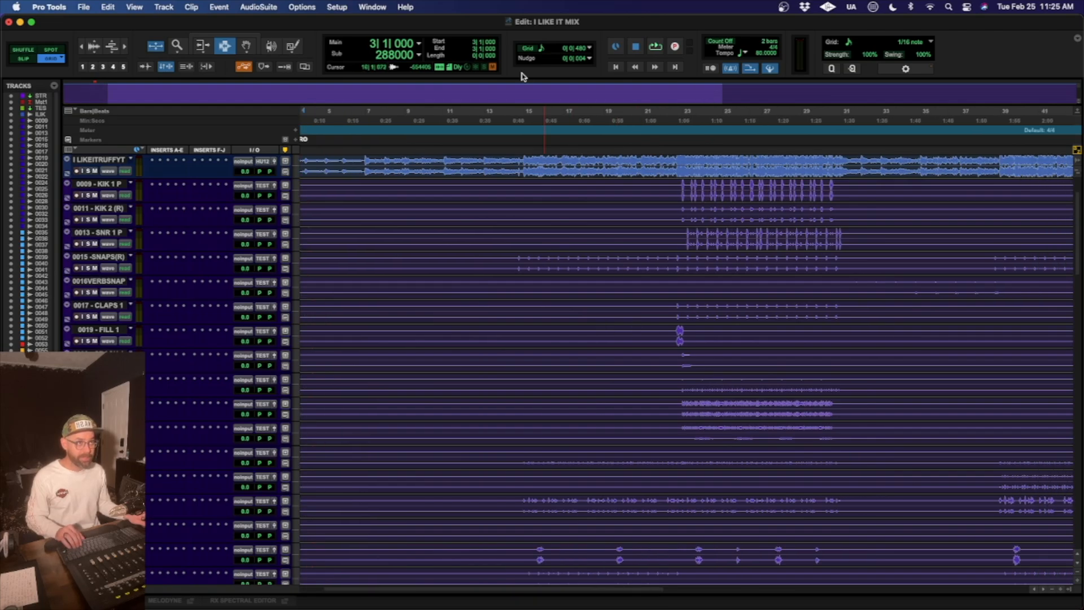
left_click(527, 47)
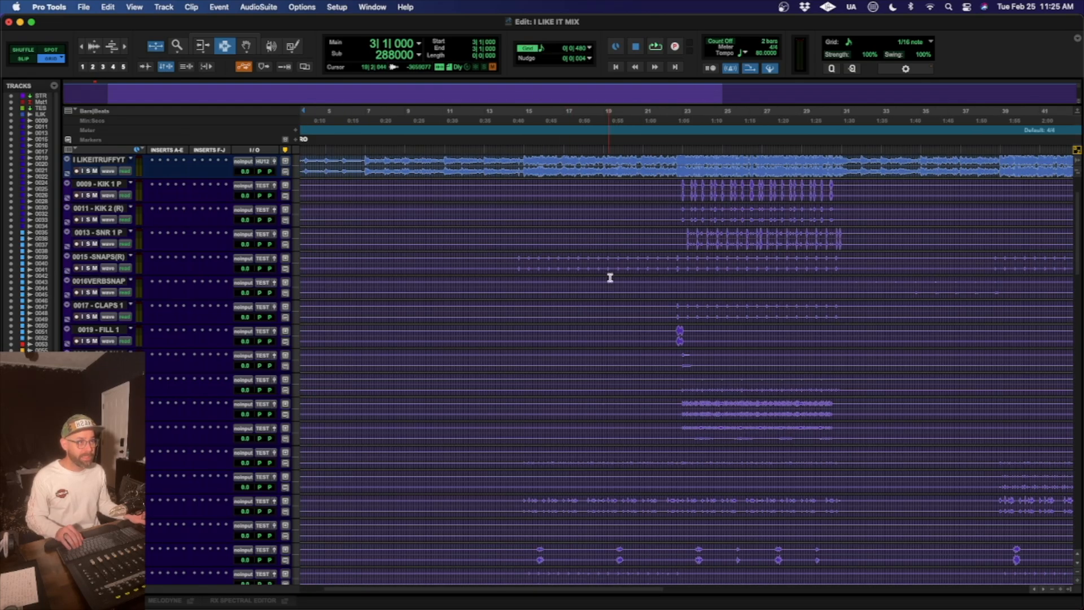
- Place the edit cursor at 23|1|000, on the first hit of the 0009 - KIK 1 P track
left_click(681, 189)
key("t")
key("t")
key("t")
- Play the chorus entry briefly and inspect the enlarged kick waveforms for alignment with the grid at bar 23
key("t")
key("t")
left_click(752, 201)
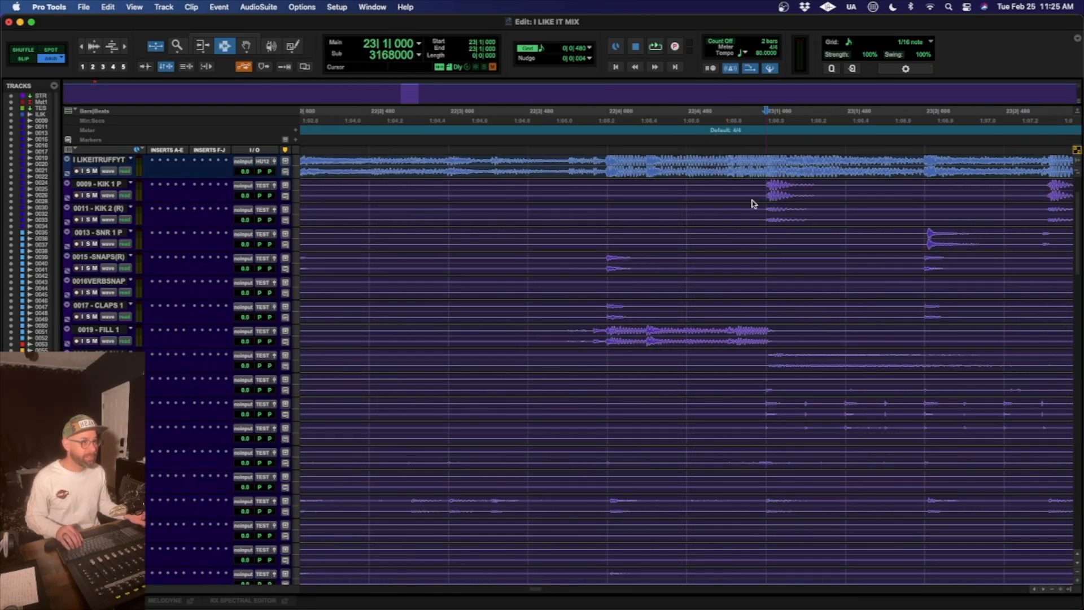
key("space")
key("space")
key("t")
key("t")
key("t")
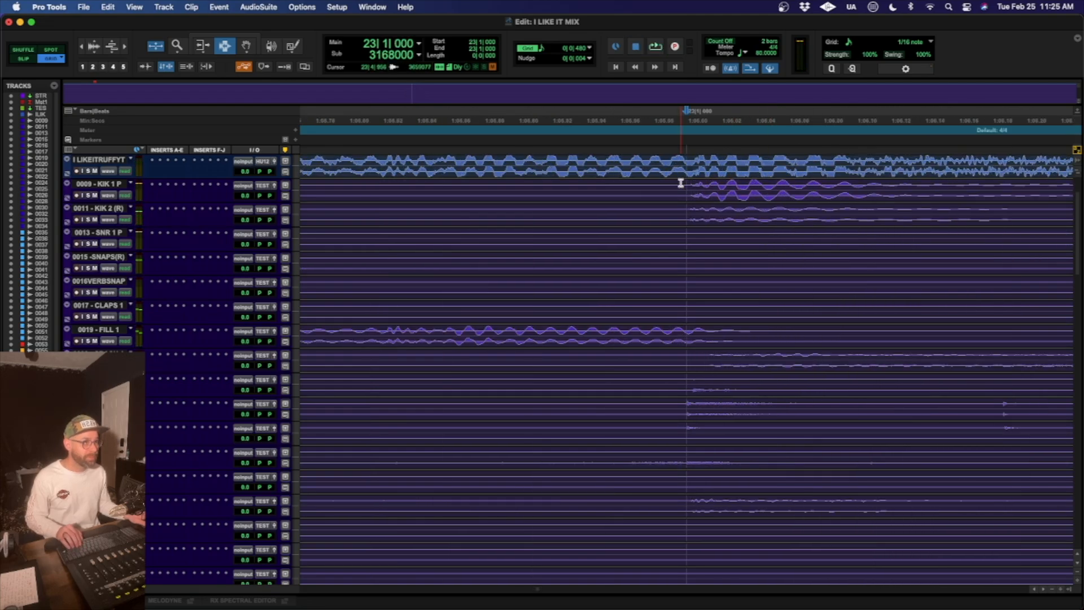
key("alt+super+bracketright")
key("alt+super+bracketright")
key("alt+super+bracketright")
key("alt+super+bracketright")
key("alt+super+bracketright")
key("alt+super+bracketright")
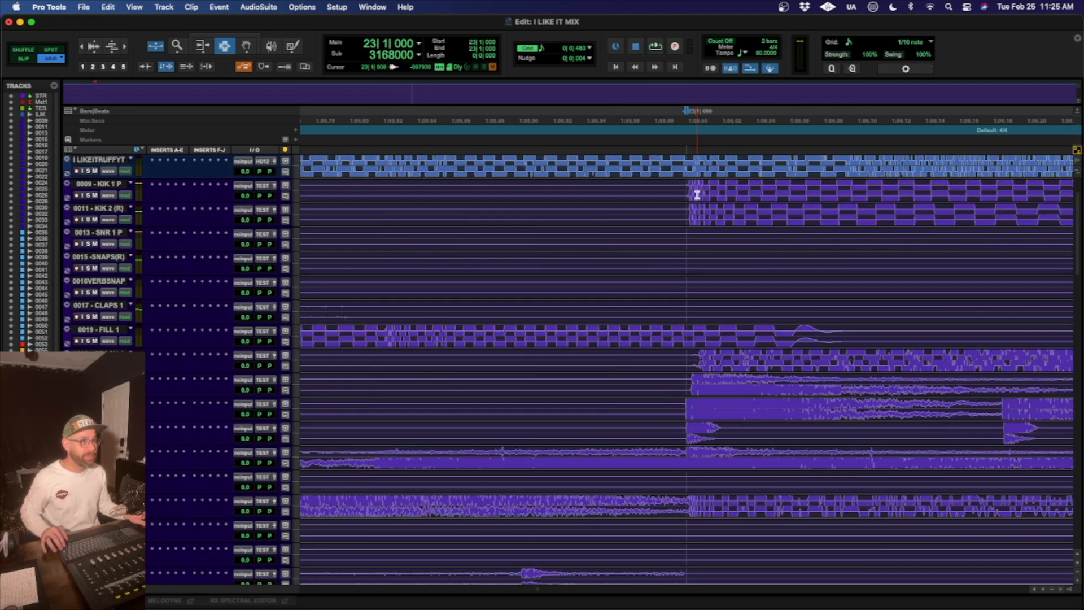
key("alt+super+bracketleft")
key("alt+super+bracketleft")
key("alt+super+bracketleft")
key("alt+super+bracketleft")
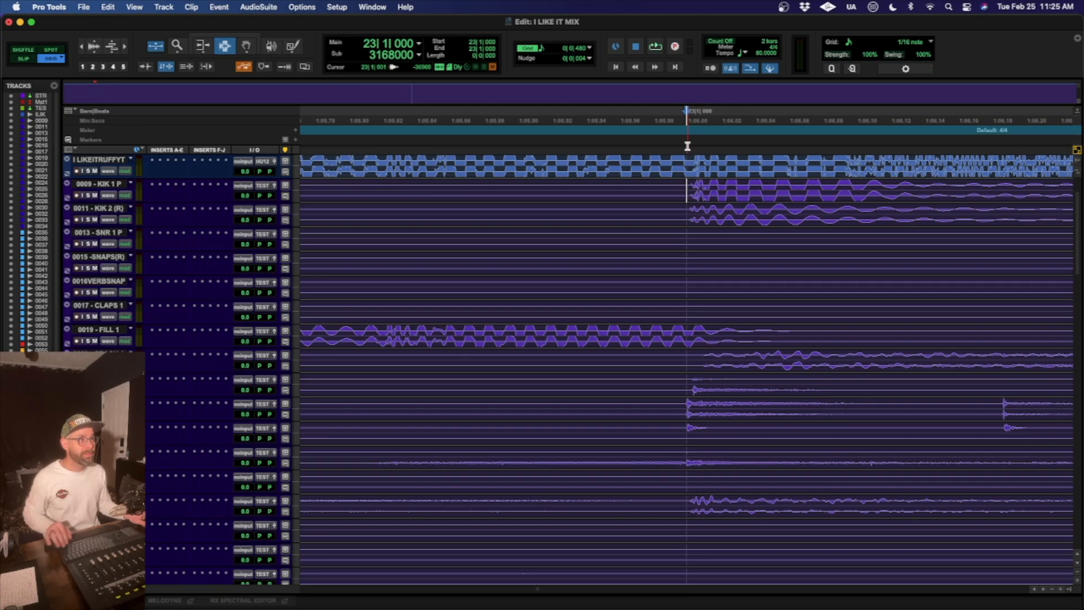
- Add a marker named C1 at 23|1|000 for the first chorus
key("KP_Enter")
type("C1")
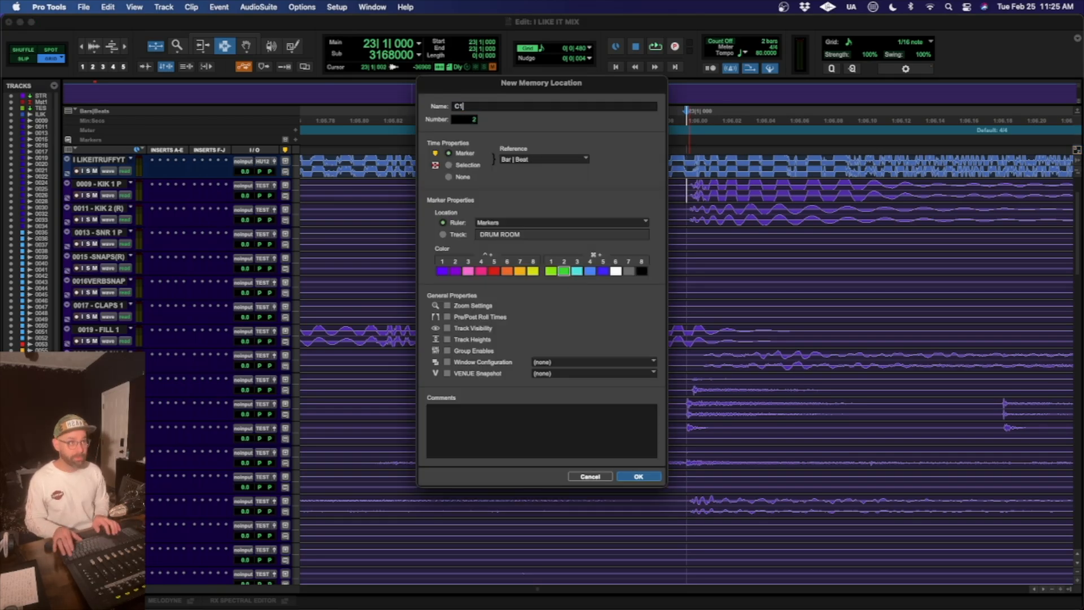
key("Return")
key("r")
key("r")
key("r")
key("r")
key("r")
key("r")
key("r")
key("r")
key("r")
key("r")
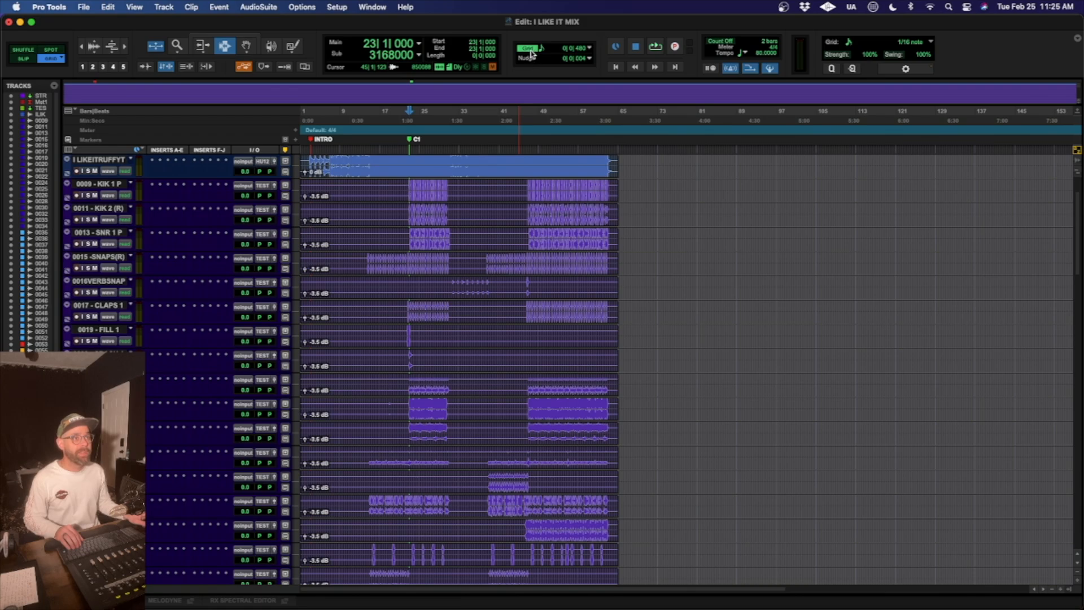
- Examine the rough mix and drum tracks along the timeline between the INTRO and C1 markers
key("t")
key("t")
key("t")
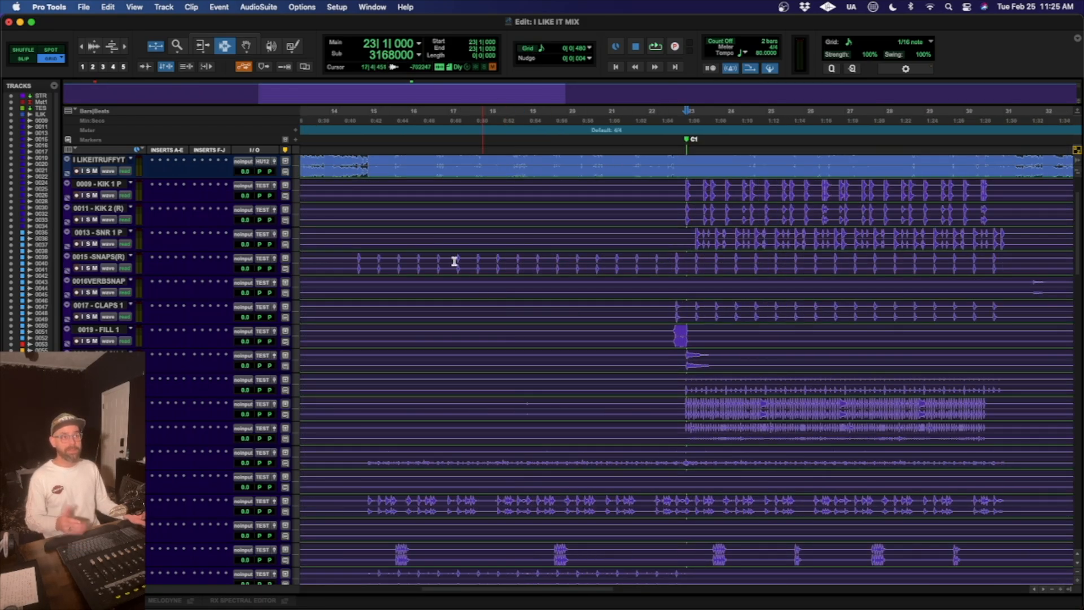
scroll(375, 241, "up", 3)
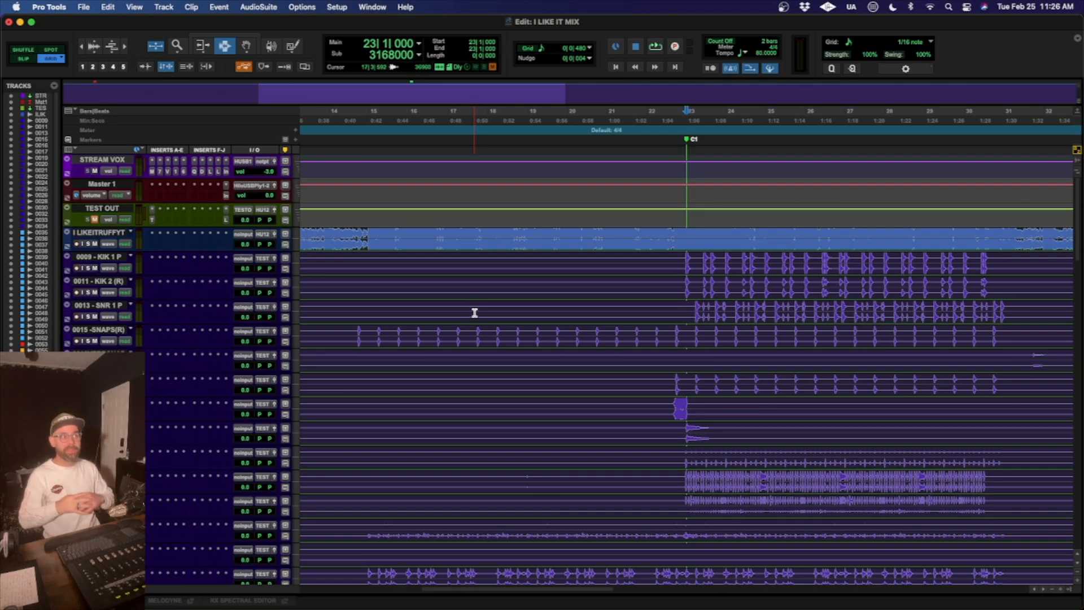
key("r")
key("r")
key("r")
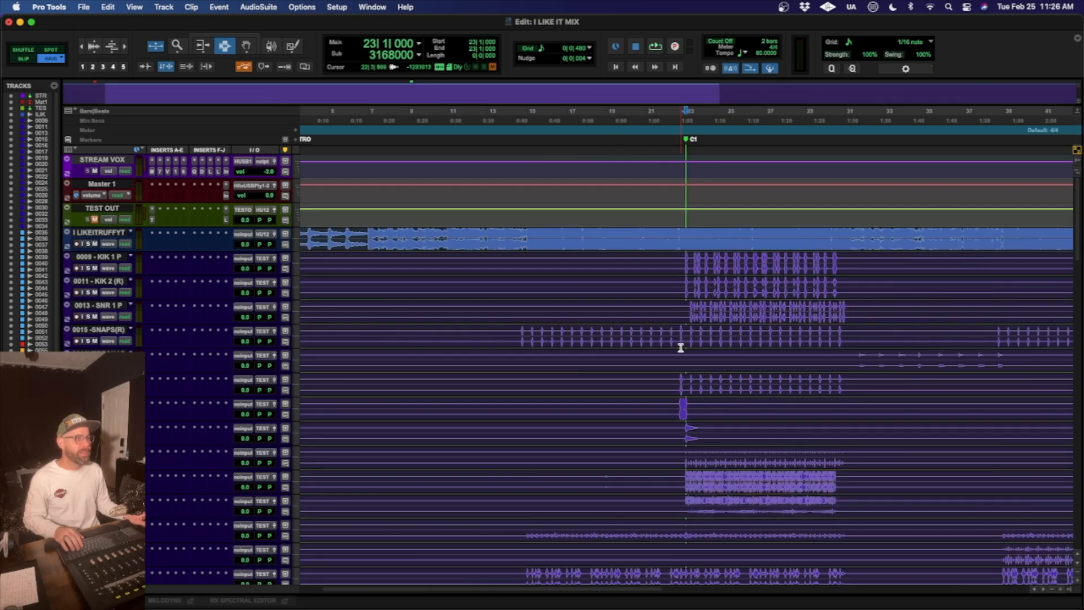
key("t")
key("t")
key("t")
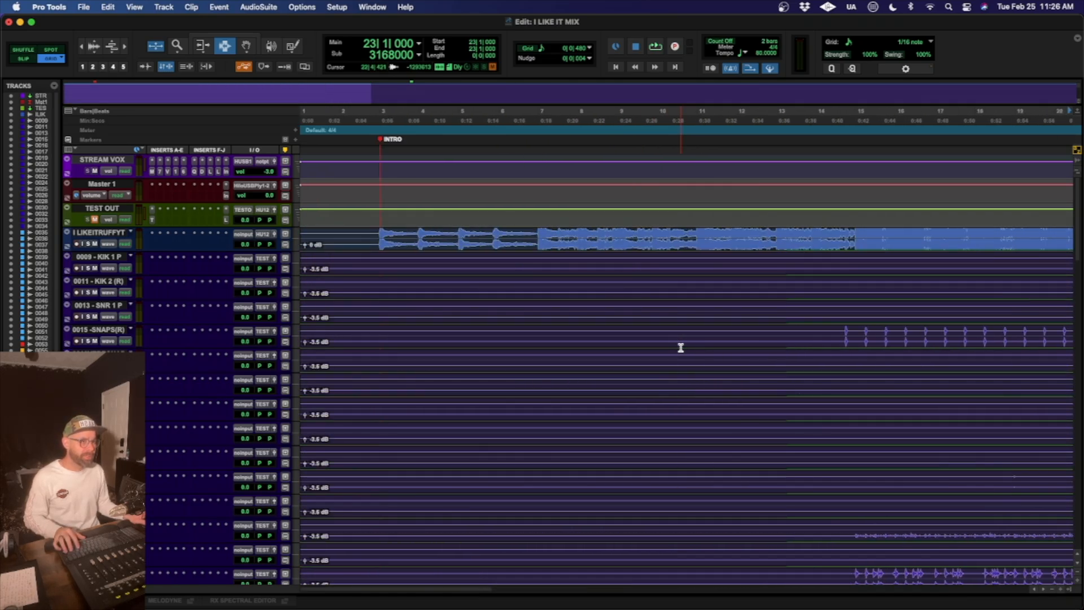
scroll(681, 347, "right", 5)
mouse_move(374, 608)
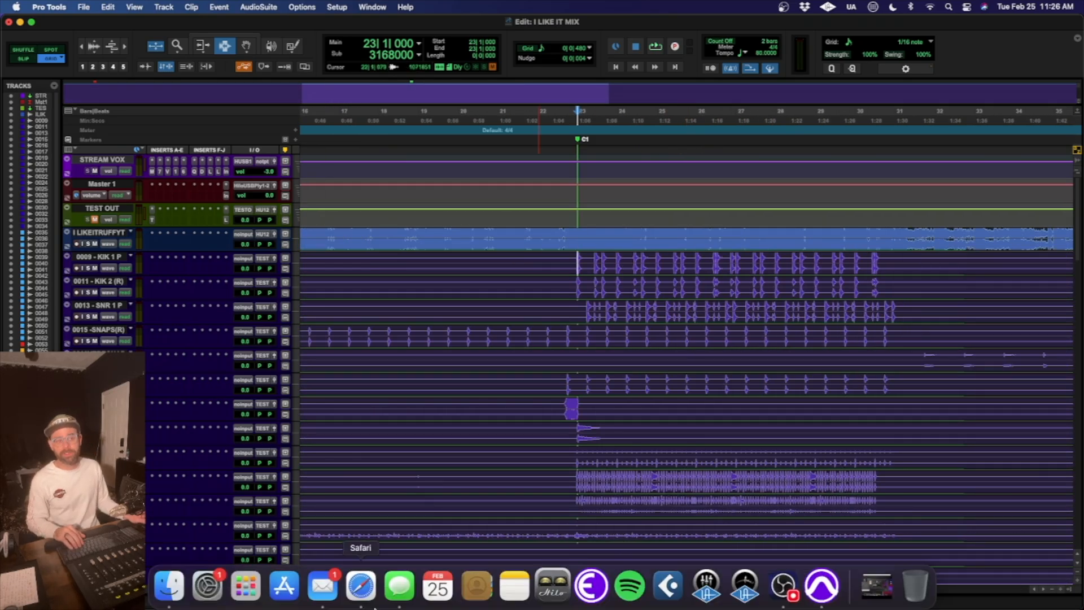